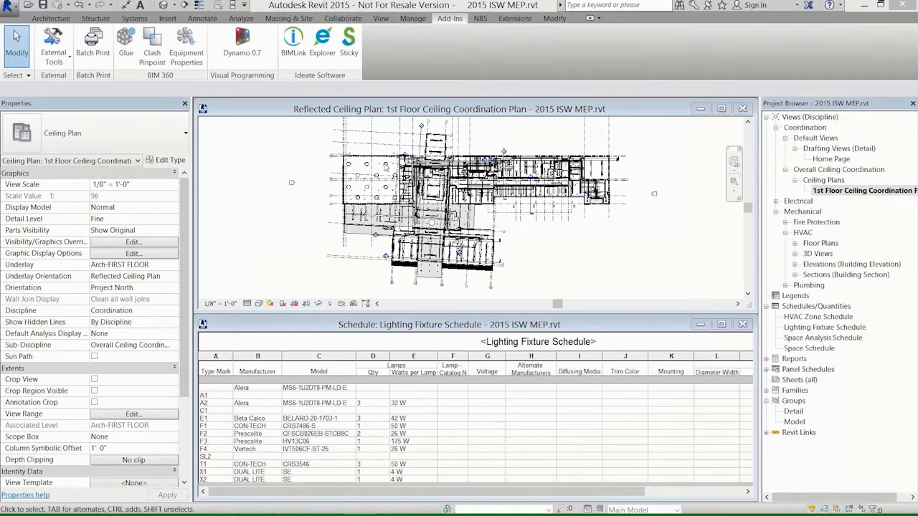
# Step: Open BIMLink, browse the MEP Electrical sample links without loading any, then start a new link
pyautogui.click(299, 54)
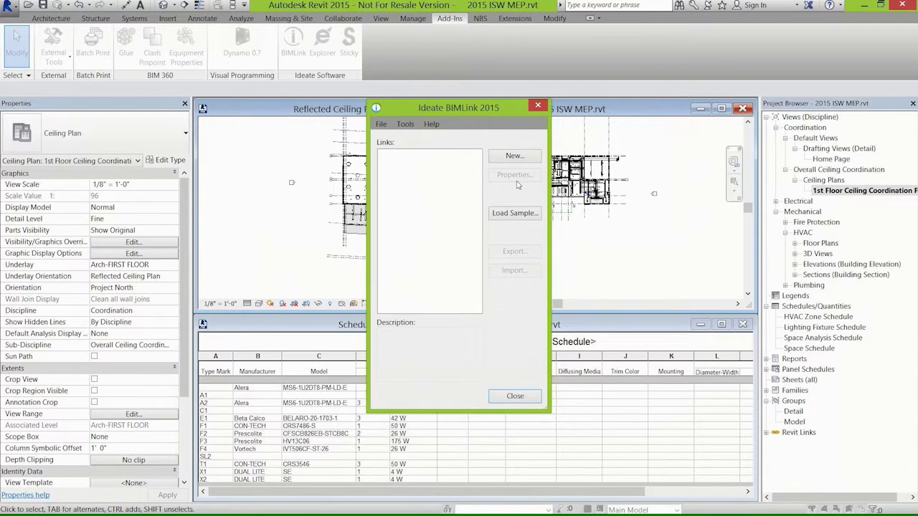
pyautogui.click(515, 213)
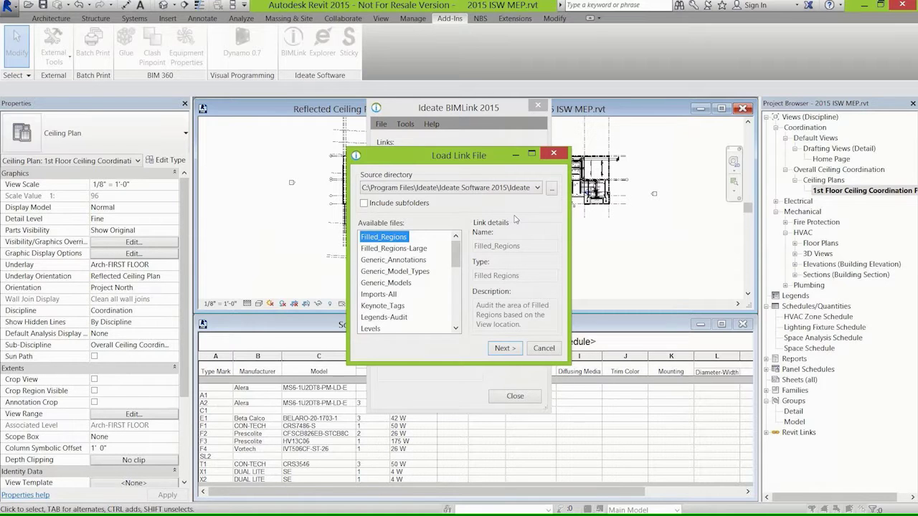
pyautogui.click(512, 188)
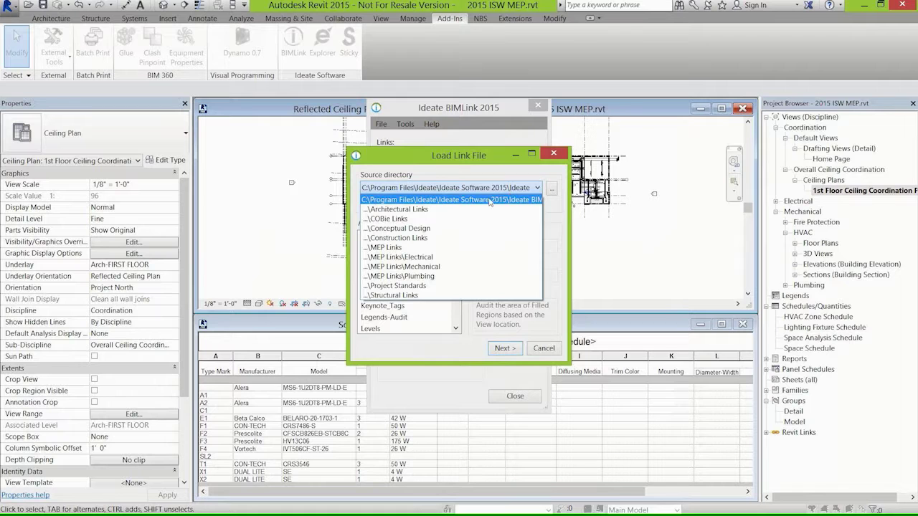
pyautogui.click(418, 257)
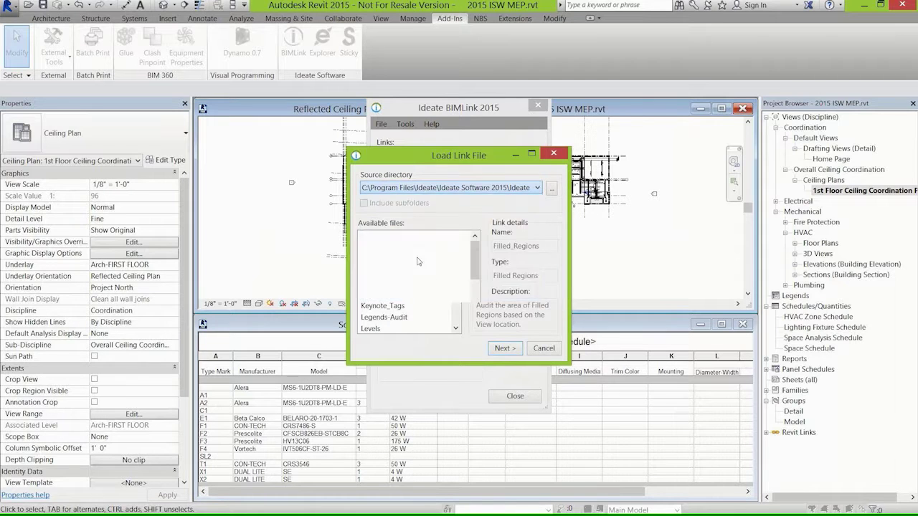
pyautogui.moveTo(474, 261); pyautogui.dragTo(479, 310)
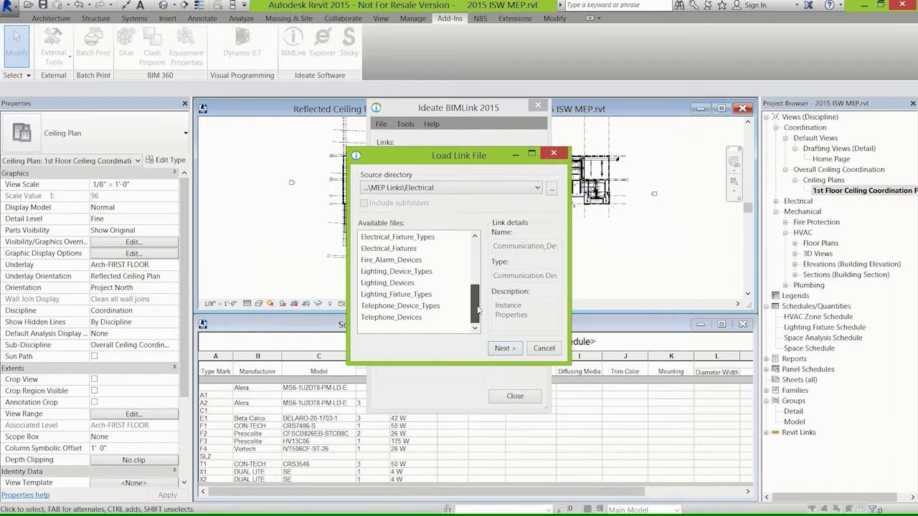
pyautogui.click(542, 348)
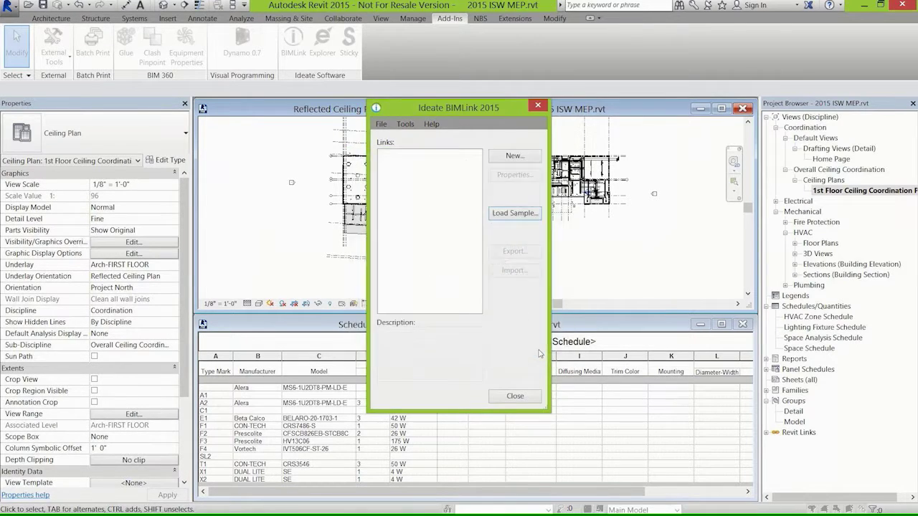
pyautogui.click(514, 156)
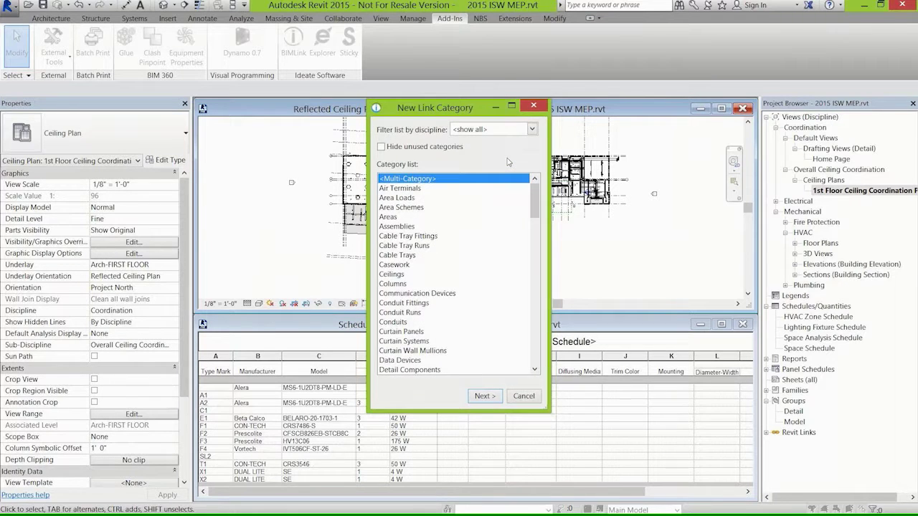
# Step: Filter out Architectural and Structural categories and choose Lighting Fixtures as the link category
pyautogui.click(532, 129)
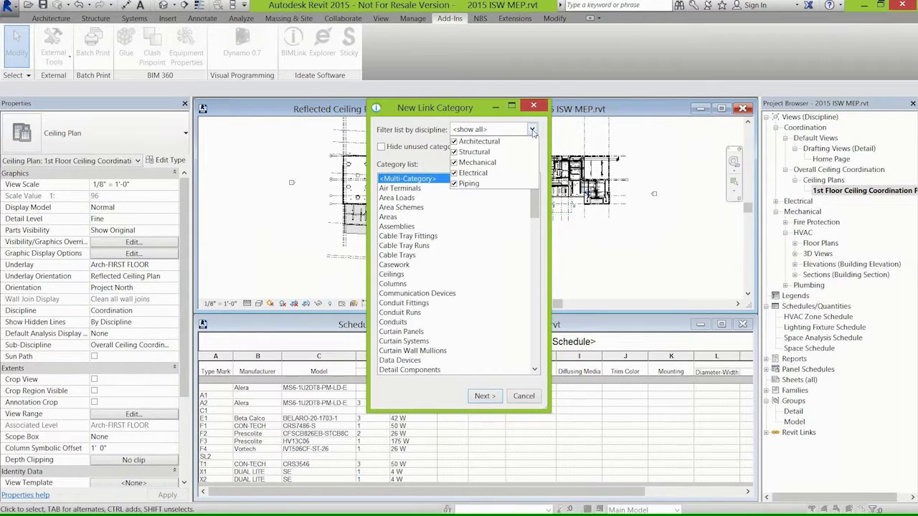
pyautogui.click(454, 141)
pyautogui.click(454, 152)
pyautogui.click(454, 188)
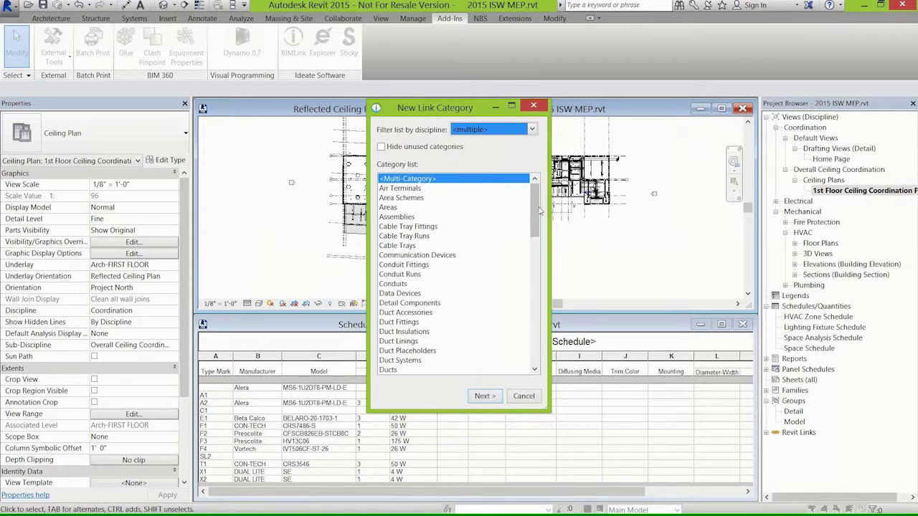
pyautogui.moveTo(534, 209); pyautogui.dragTo(534, 256)
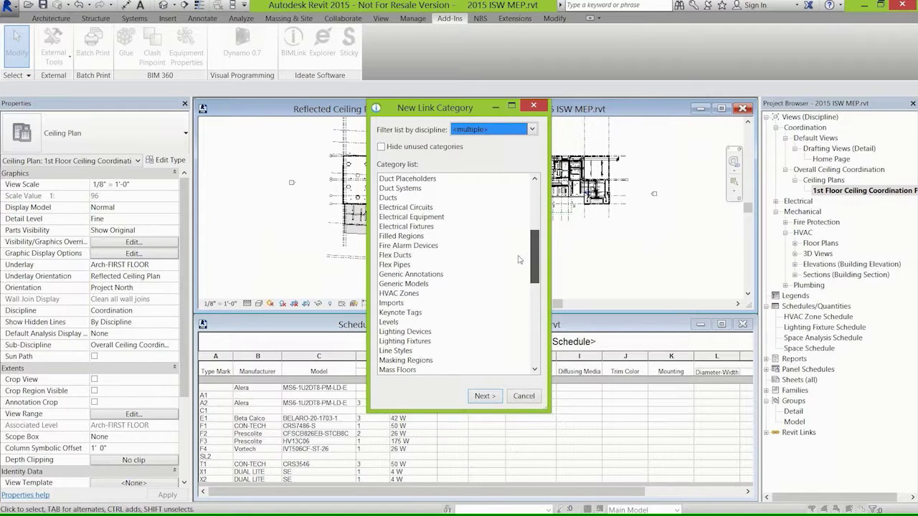
pyautogui.click(420, 342)
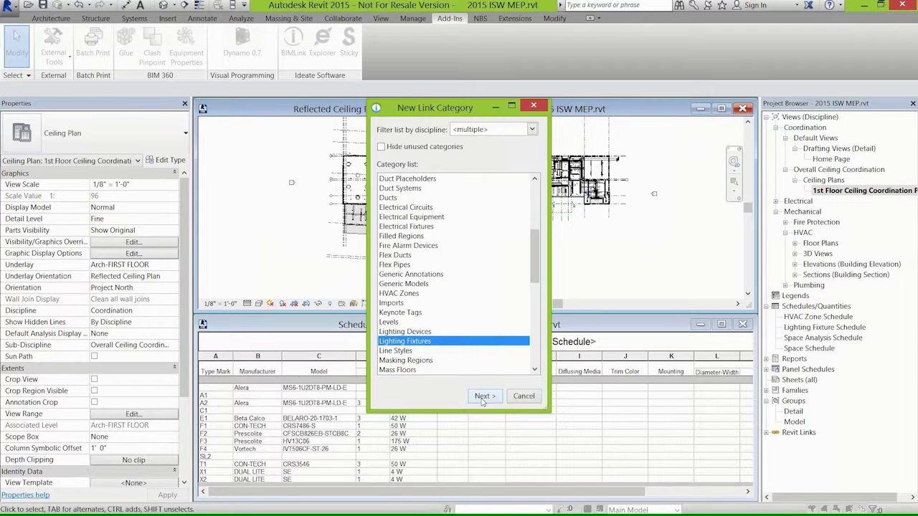
pyautogui.click(483, 396)
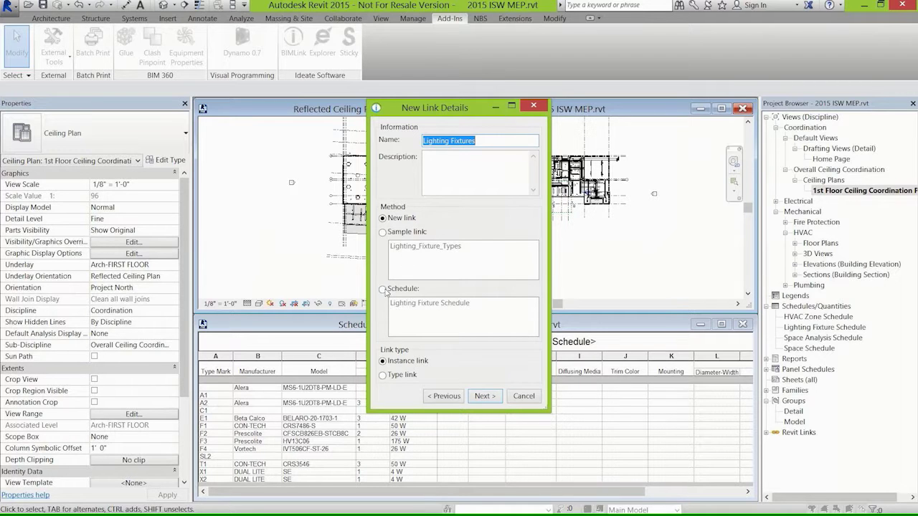
# Step: Base the new link on the Lighting Fixture Schedule
pyautogui.click(382, 232)
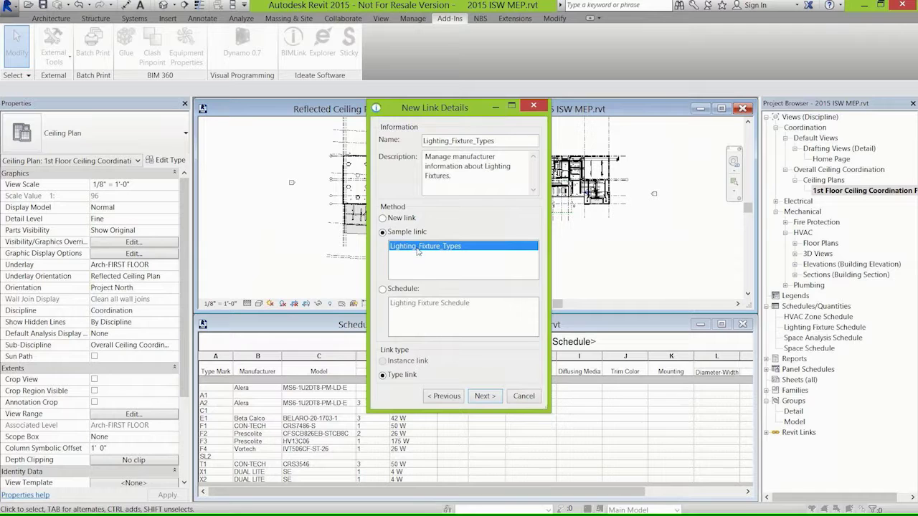
pyautogui.click(383, 289)
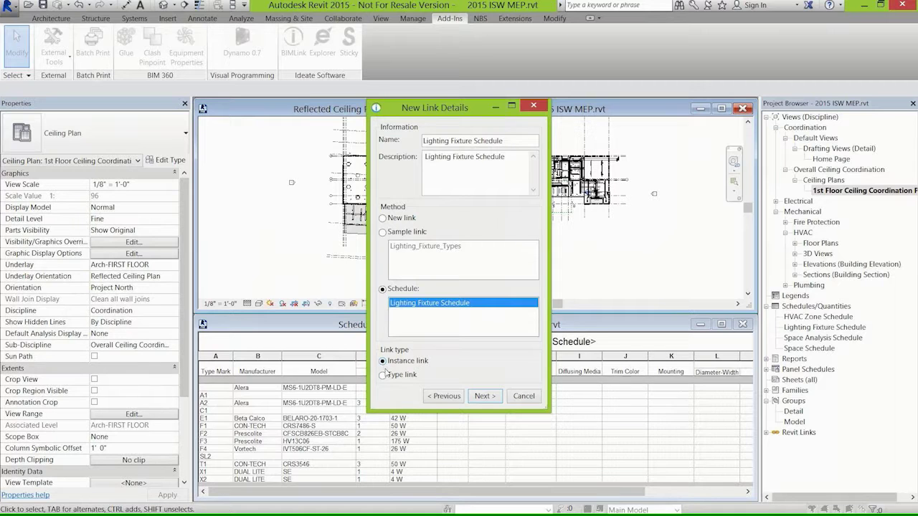
pyautogui.click(484, 398)
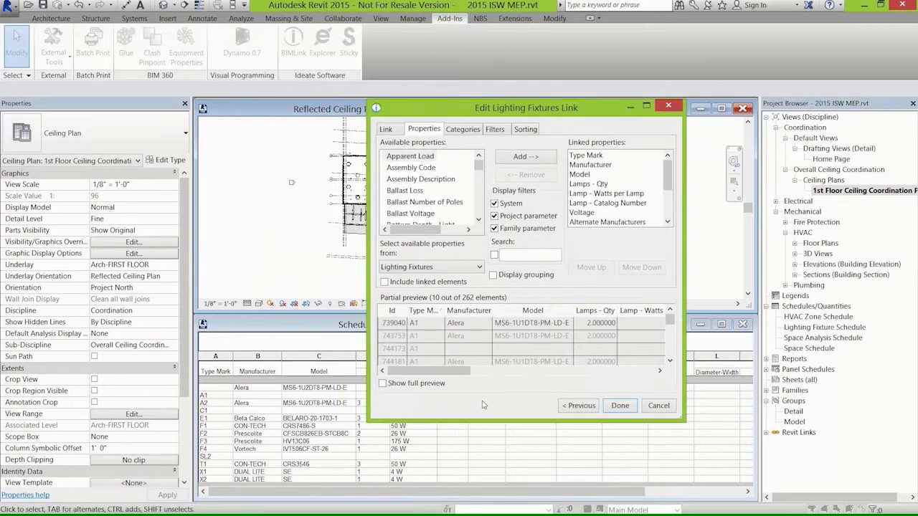
# Step: Widen the link editor and filter the available properties to family parameters only
pyautogui.moveTo(367, 246); pyautogui.dragTo(166, 246)
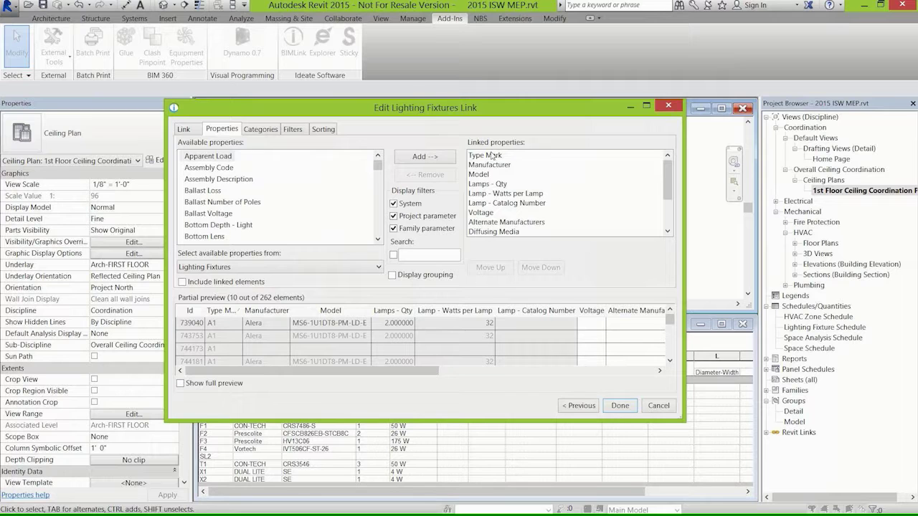
pyautogui.scroll(-2, 492, 155)
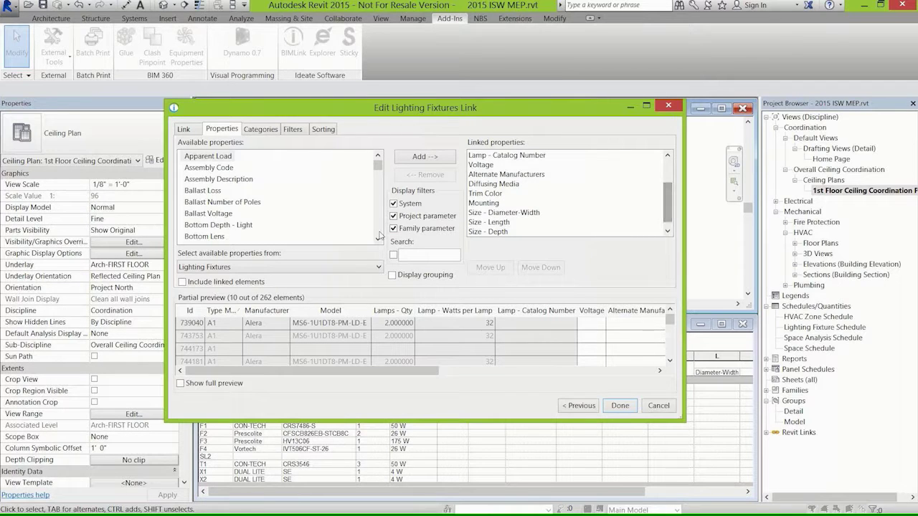
pyautogui.click(393, 216)
pyautogui.click(393, 229)
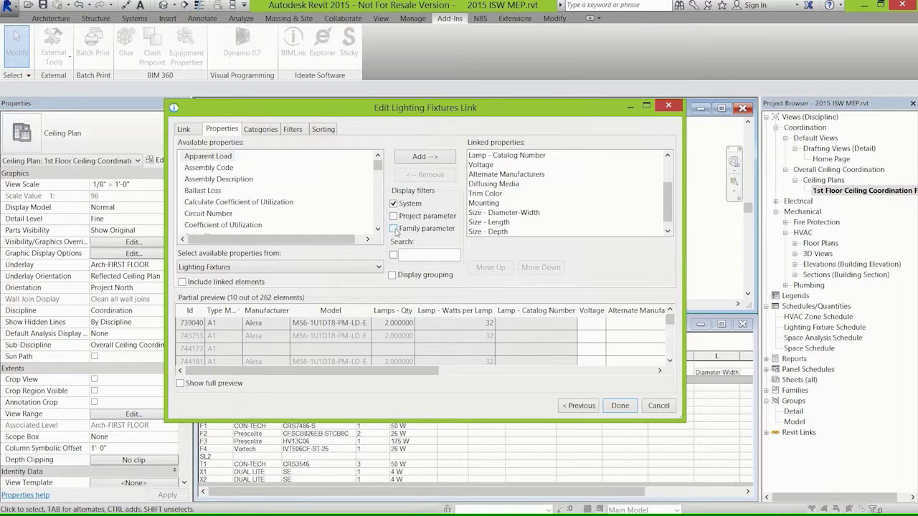
pyautogui.click(393, 203)
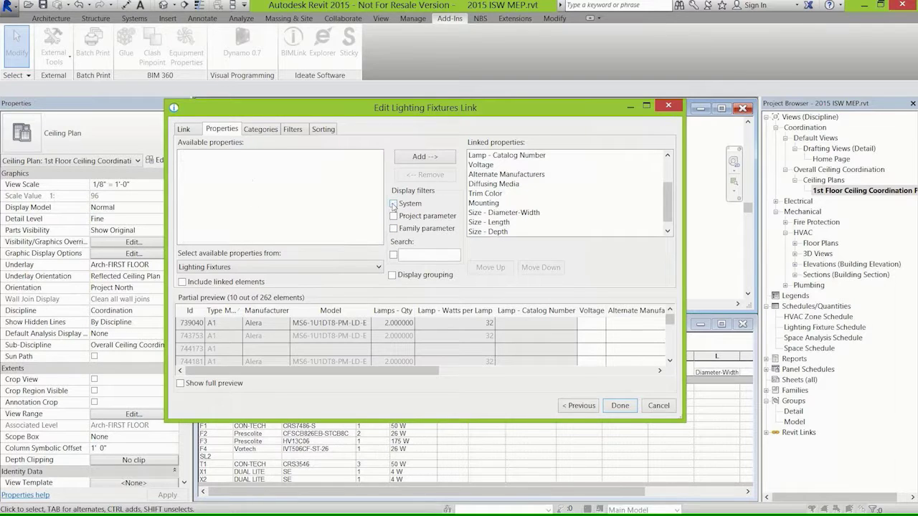
pyautogui.click(393, 216)
pyautogui.click(393, 216)
pyautogui.click(393, 228)
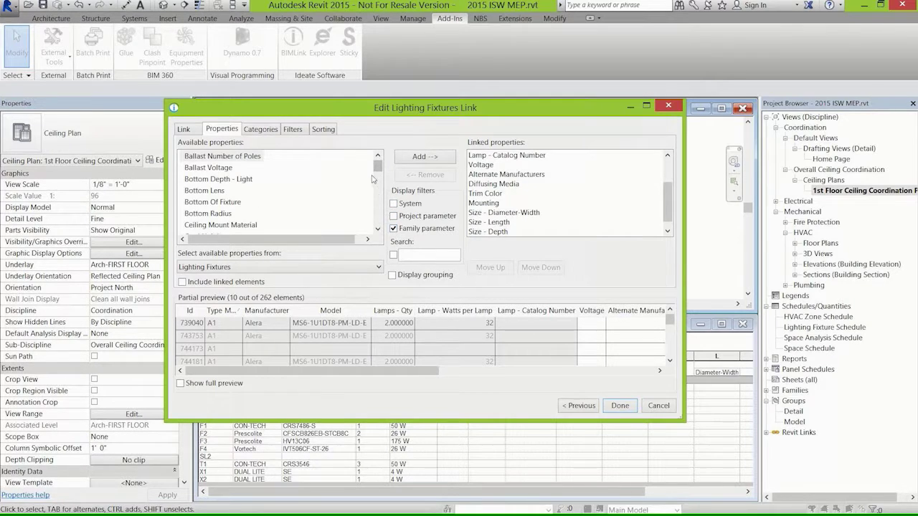
pyautogui.moveTo(378, 170); pyautogui.dragTo(387, 228)
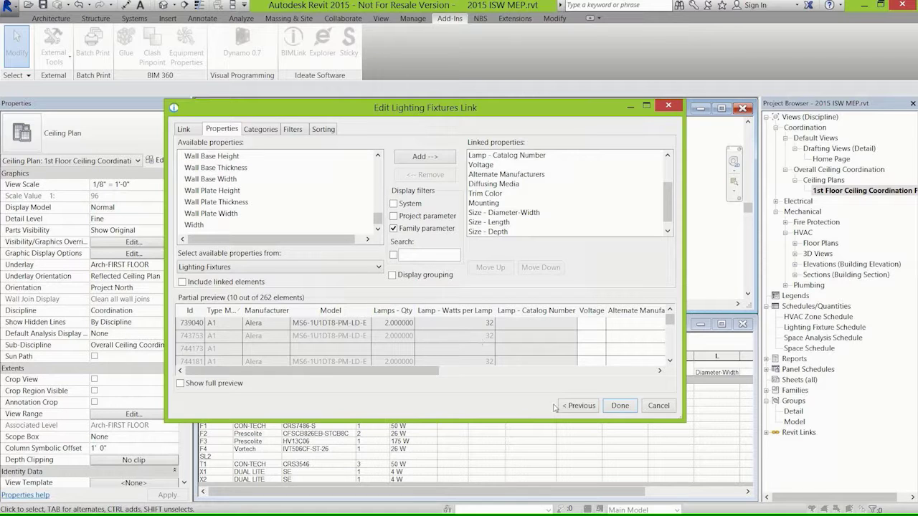
# Step: Save the link, export it to Lighting Fixture Schedule.xlsx, and open the workbook
pyautogui.click(619, 406)
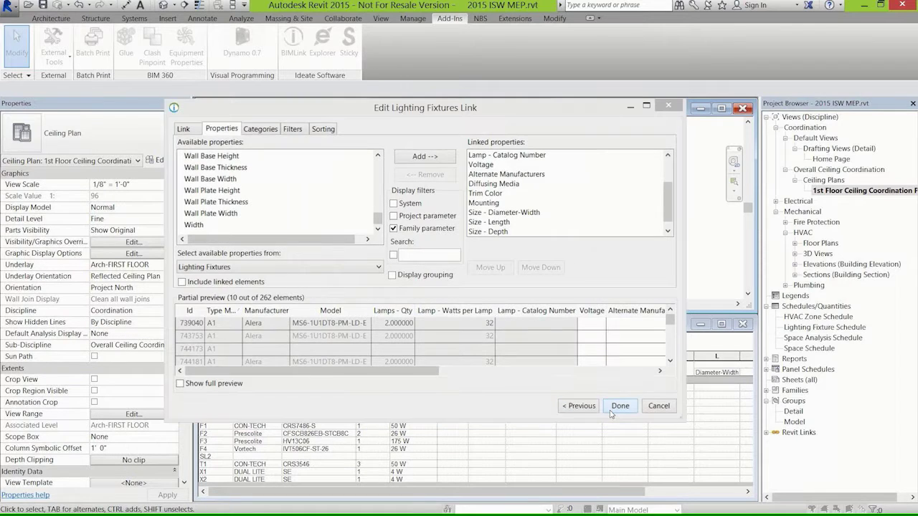
pyautogui.click(506, 256)
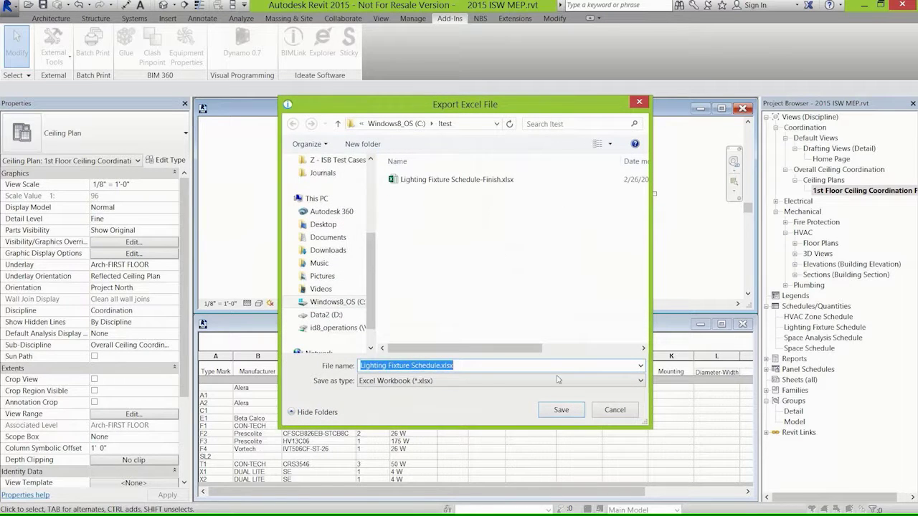
pyautogui.click(563, 411)
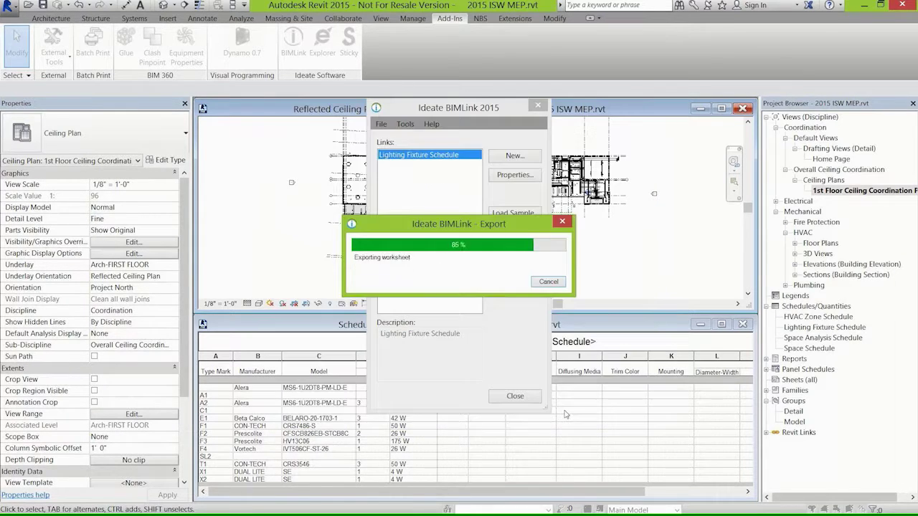
pyautogui.click(504, 282)
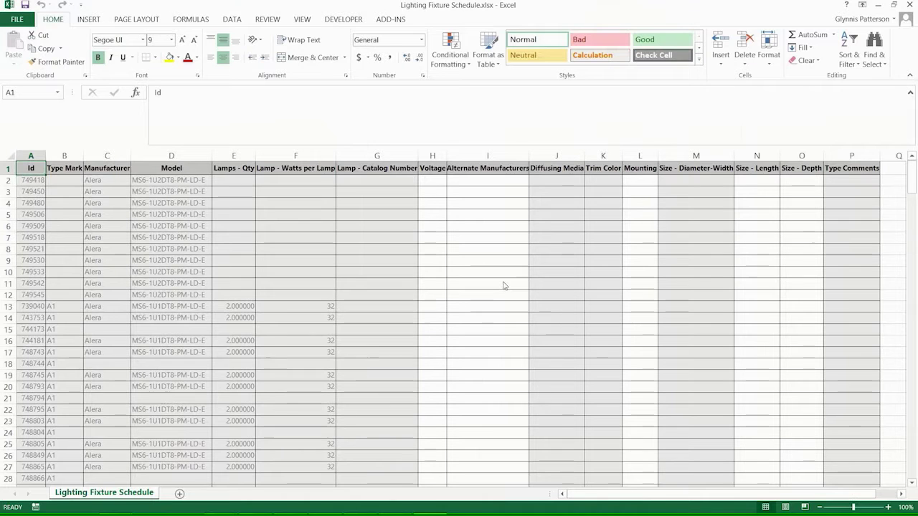
# Step: Check the Alternate Manufacturers cell I8, then select Lighting Fixture Schedule-Finish.xlsx for import
pyautogui.click(454, 249)
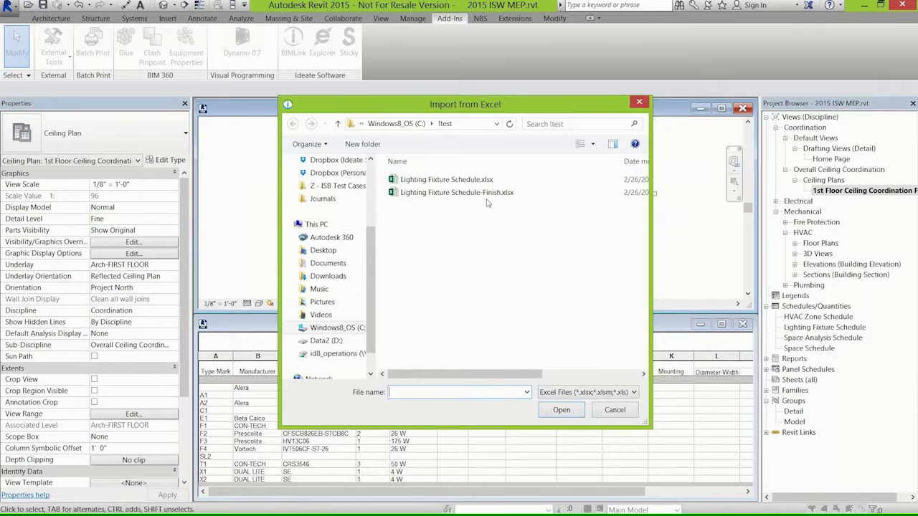
pyautogui.doubleClick(433, 192)
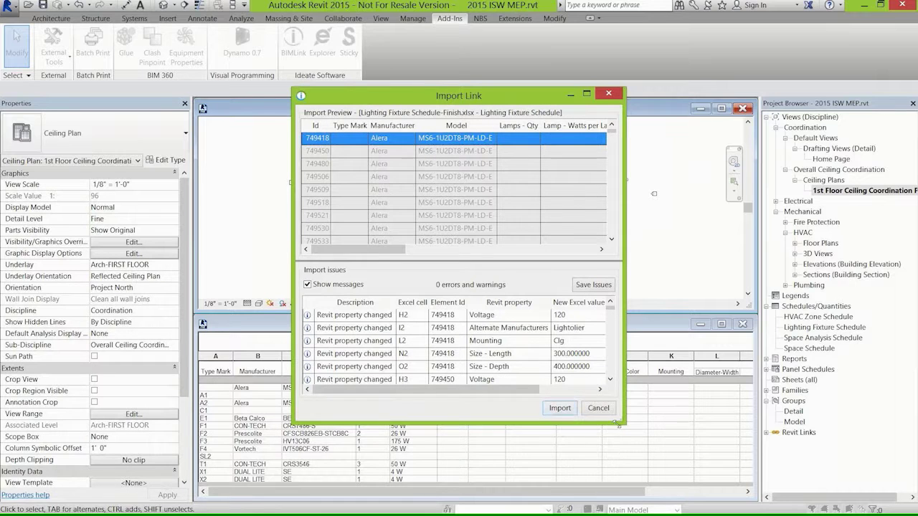
# Step: Import the Excel edits, including 120 V voltage and Lightolier alternate manufacturer, and close BIMLink
pyautogui.moveTo(625, 422); pyautogui.dragTo(828, 424)
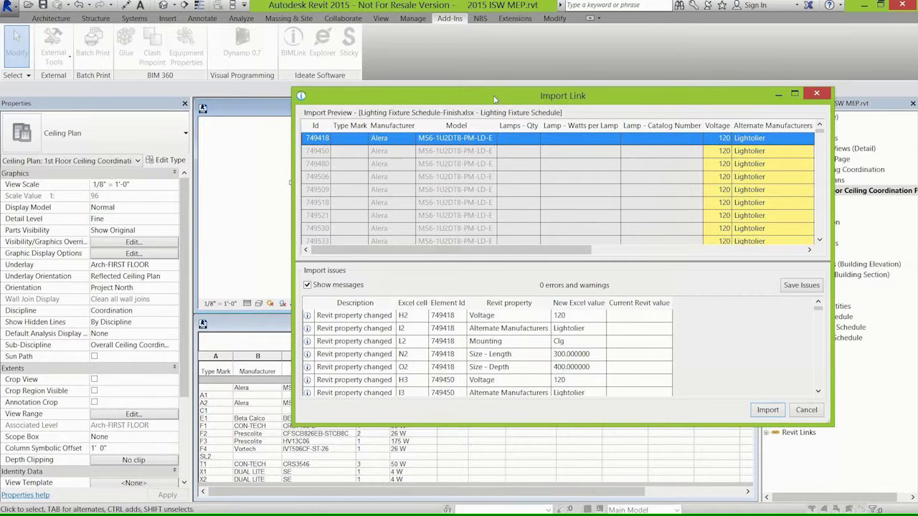
pyautogui.moveTo(494, 99); pyautogui.dragTo(378, 28)
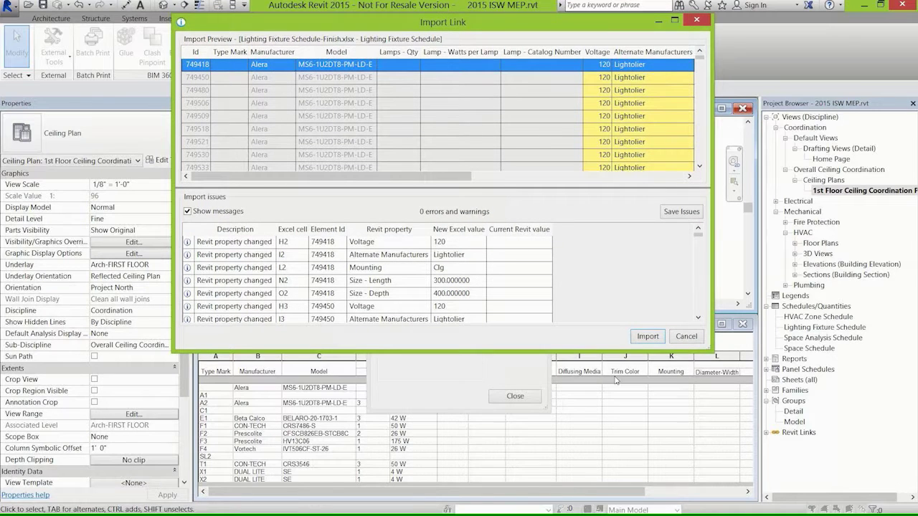
pyautogui.click(648, 336)
pyautogui.click(515, 396)
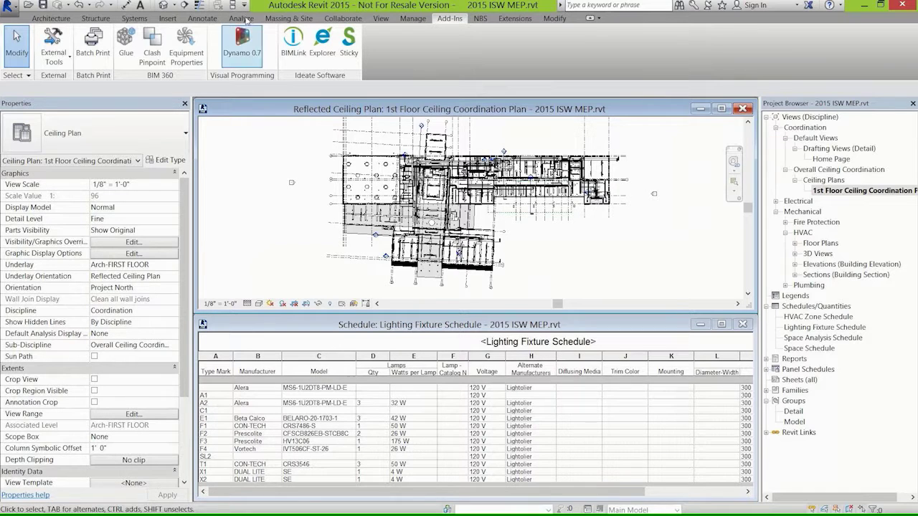
# Step: Convert the Lighting Fixture Schedule link into a Lighting Fixture Types link and confirm its properties
pyautogui.click(293, 37)
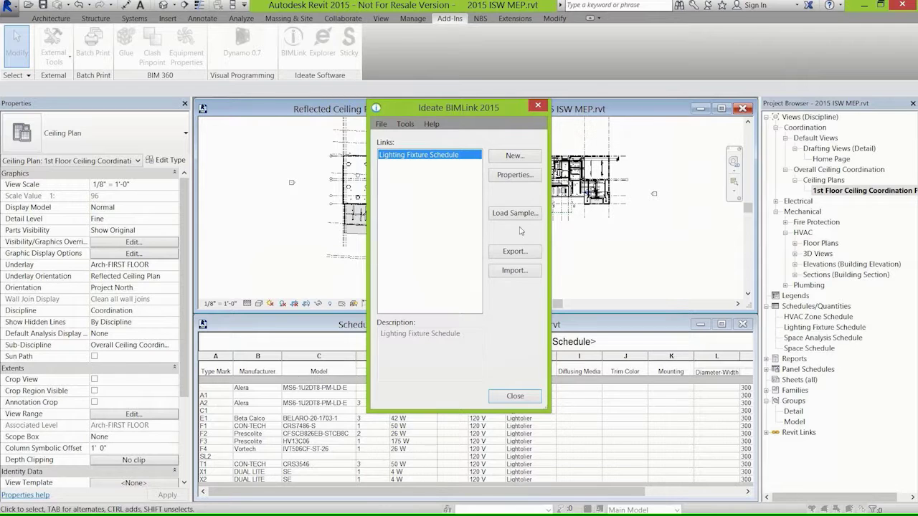
pyautogui.rightClick(470, 157)
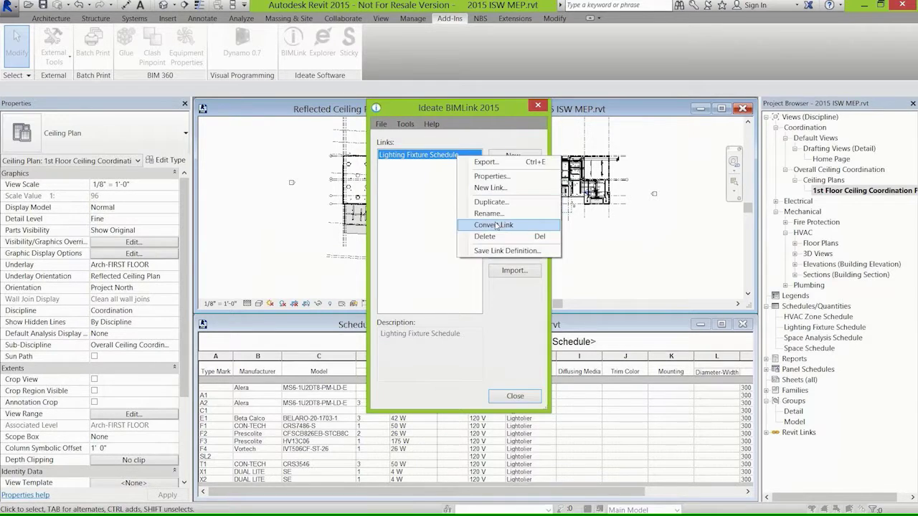
pyautogui.click(500, 226)
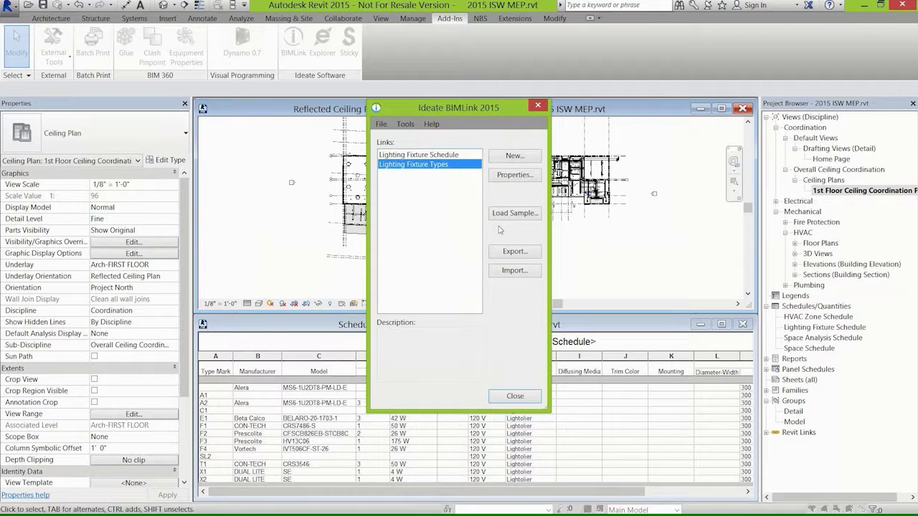
pyautogui.click(499, 179)
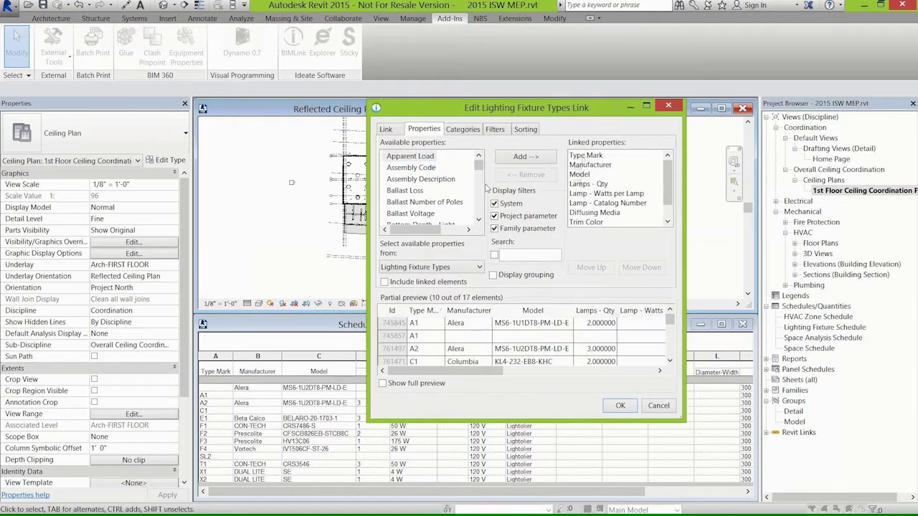
pyautogui.moveTo(370, 264); pyautogui.dragTo(203, 237)
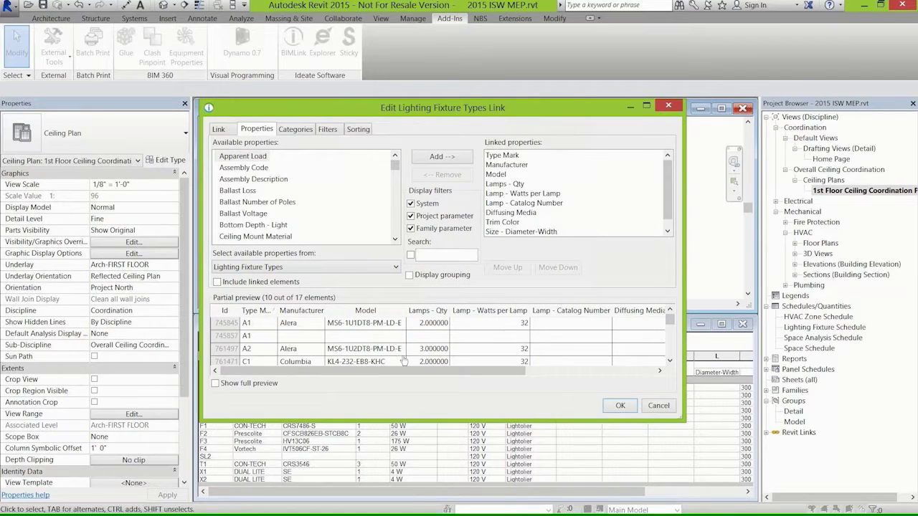
pyautogui.moveTo(377, 370); pyautogui.dragTo(434, 377)
pyautogui.click(621, 405)
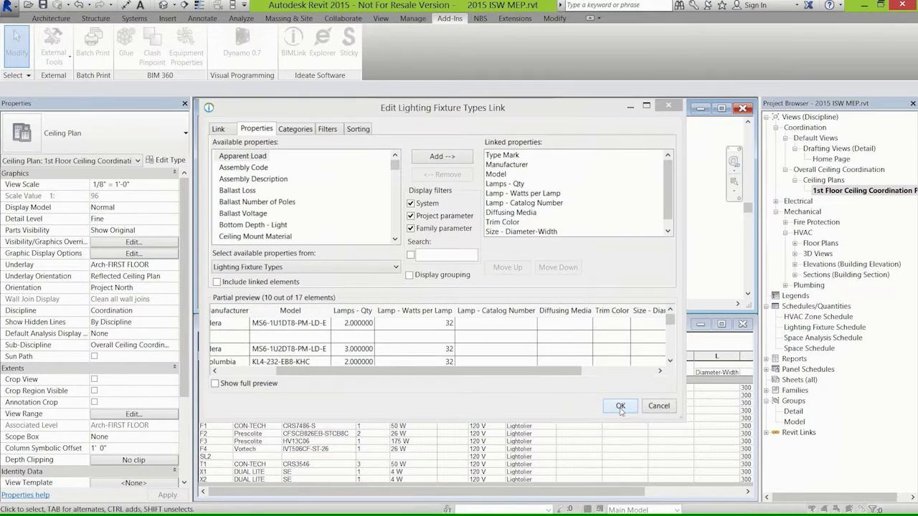
# Step: Import the Lighting Fixture Types worksheet from Lighting Fixture Schedule-Finish.xlsx, then close BIMLink
pyautogui.click(527, 273)
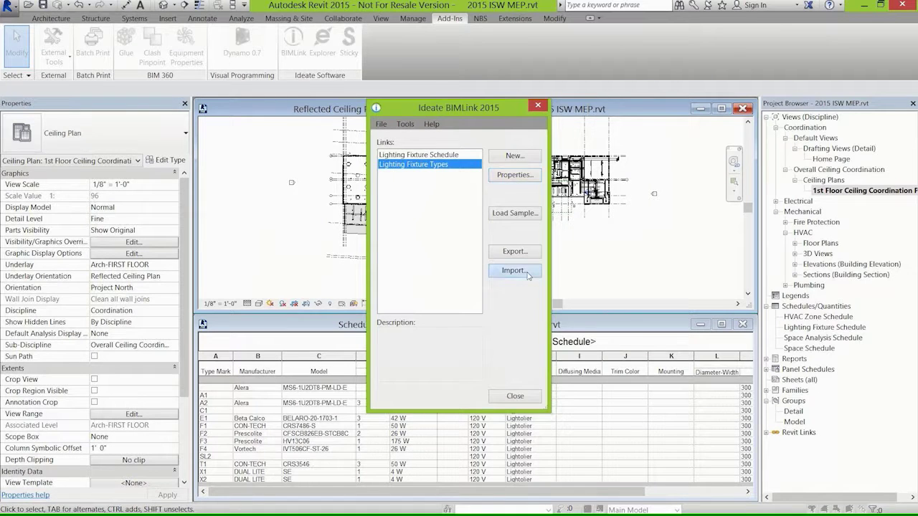
pyautogui.click(476, 193)
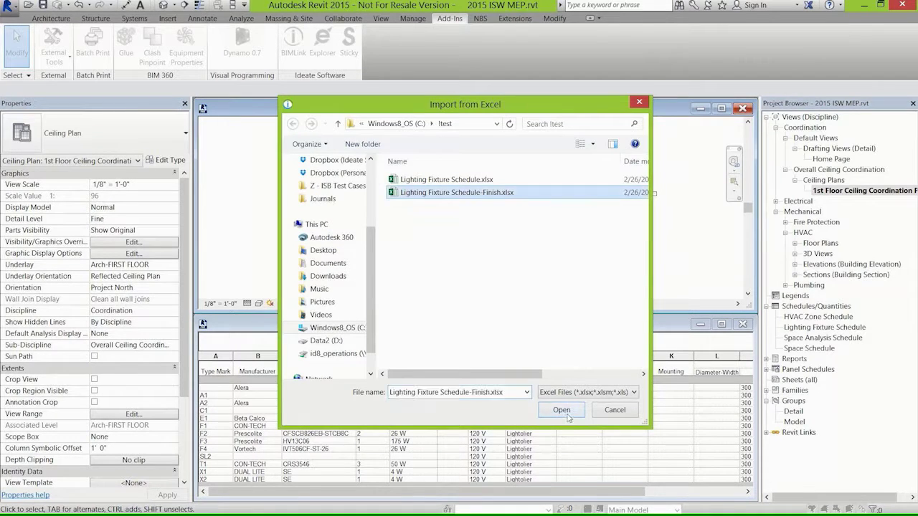
pyautogui.click(566, 413)
pyautogui.click(399, 231)
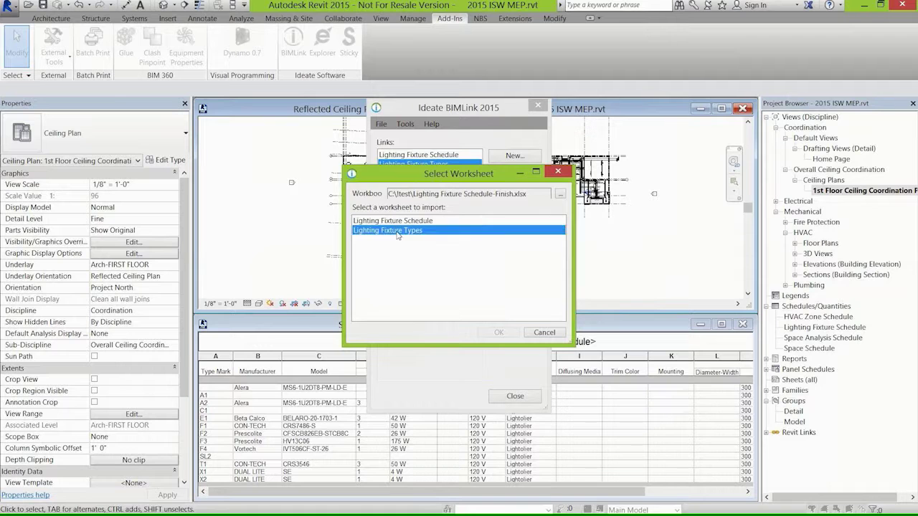
pyautogui.click(491, 334)
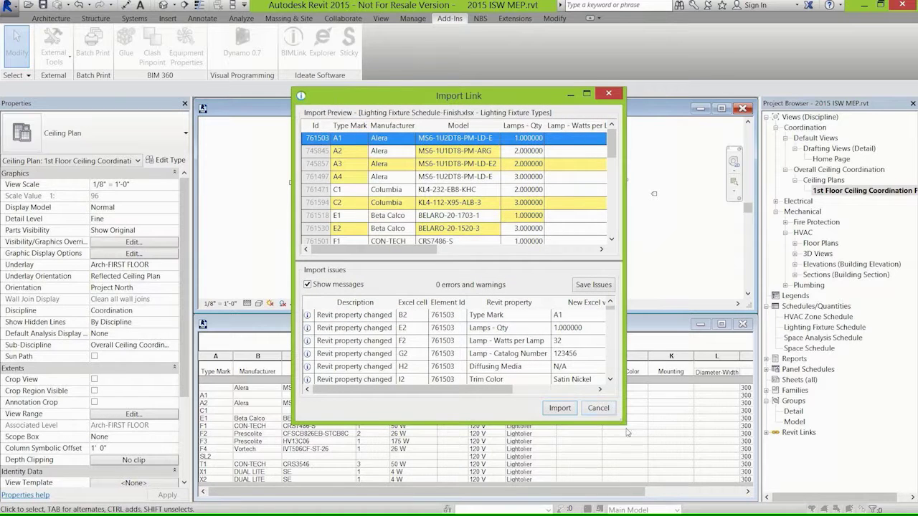
pyautogui.click(587, 411)
pyautogui.click(512, 400)
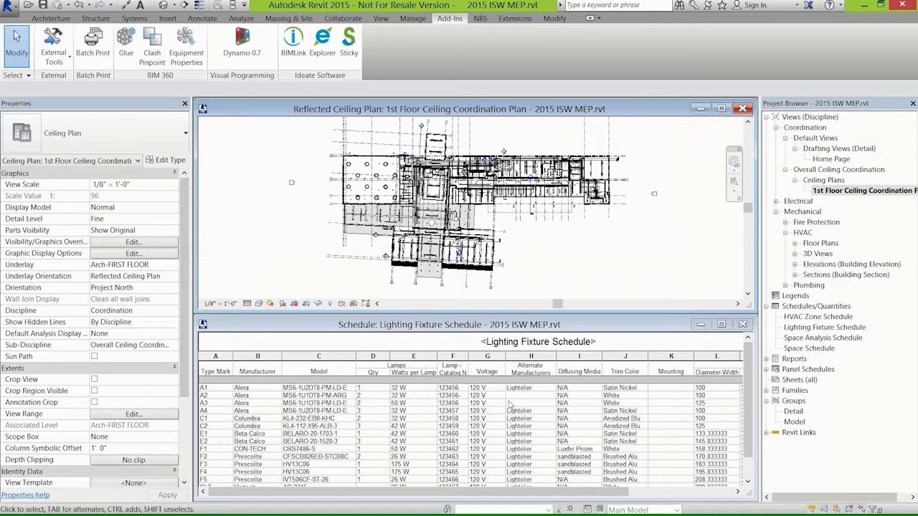
# Step: Switch to Revit 2017 and close the SITE PLAN view
pyautogui.hotkey('alt', 'Tab')
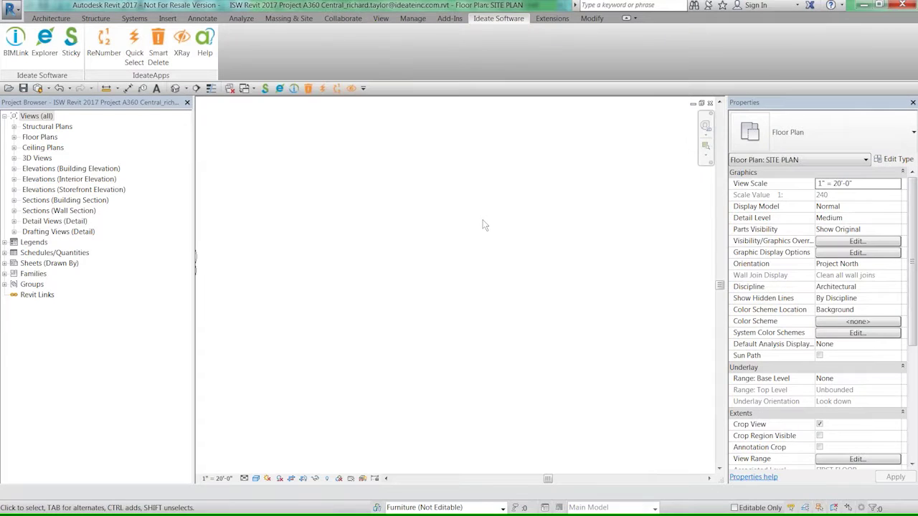
pyautogui.rightClick(425, 262)
pyautogui.click(453, 368)
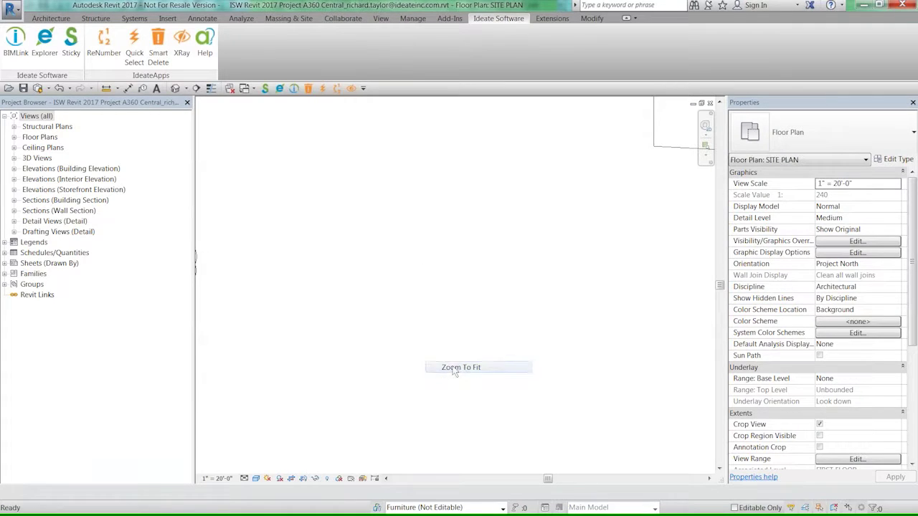
pyautogui.click(710, 104)
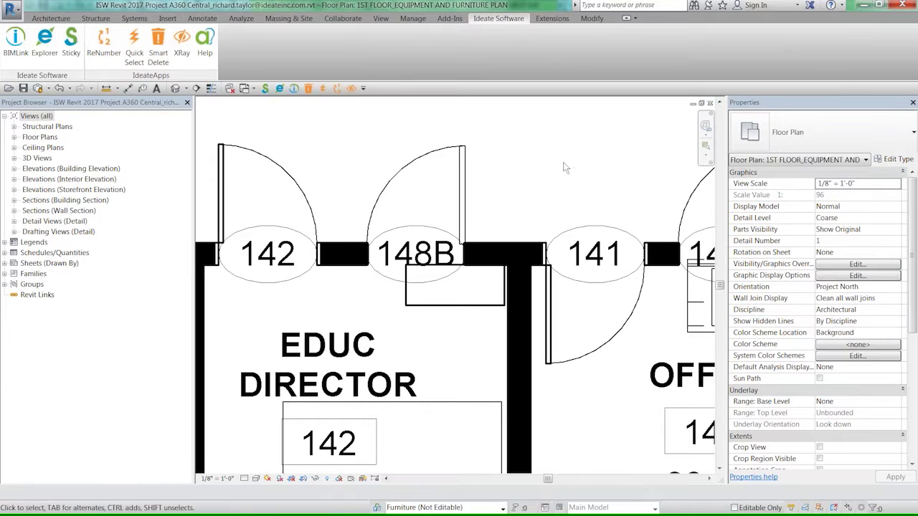
# Step: Zoom the first-floor equipment and furniture plan to fit and launch BIMLink
pyautogui.rightClick(564, 168)
pyautogui.click(594, 274)
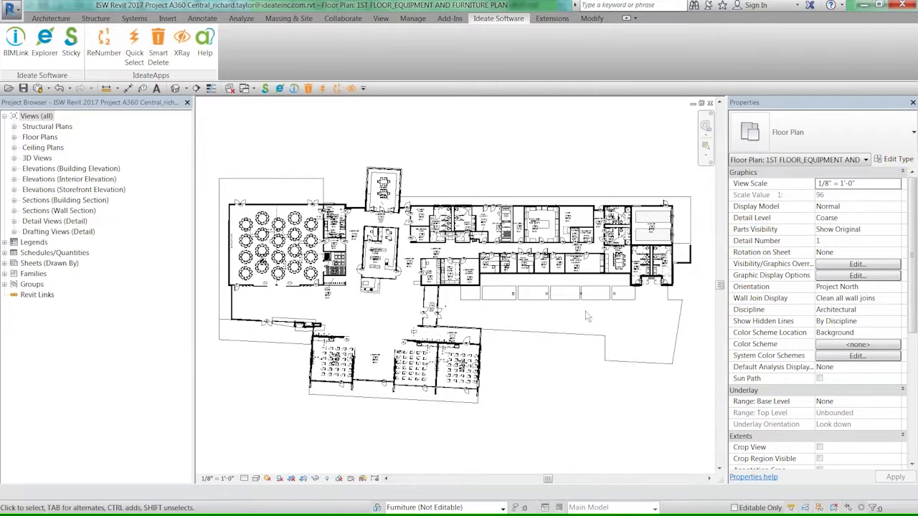
pyautogui.click(16, 40)
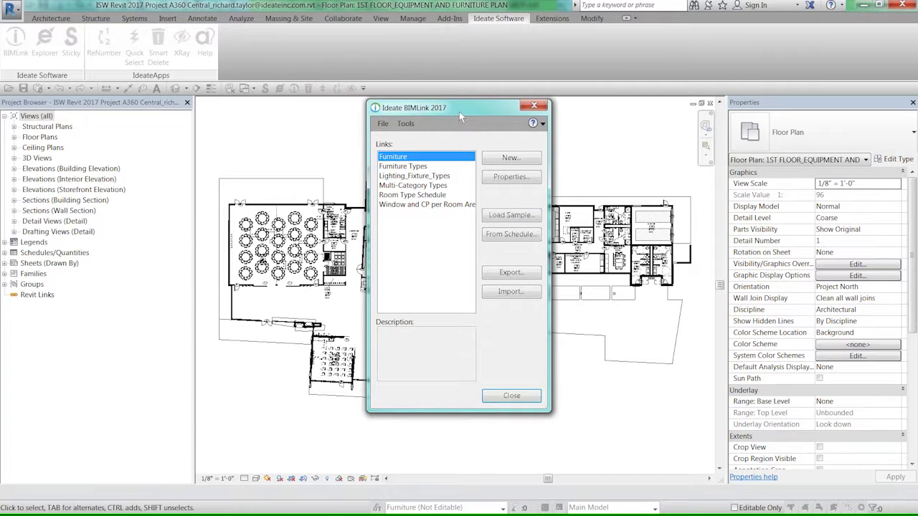
# Step: Nudge the Ideate BIMLink 2017 window slightly down into position
pyautogui.moveTo(459, 112); pyautogui.dragTo(461, 121)
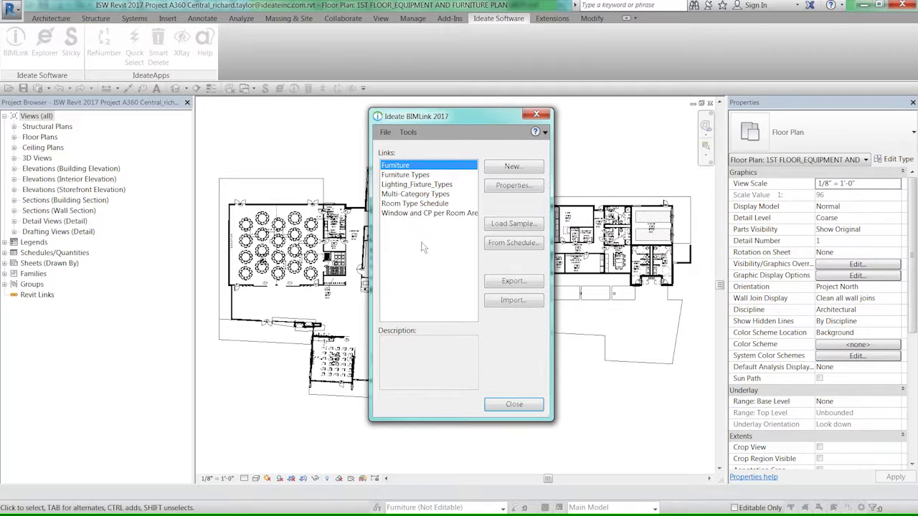
# Step: Create a new Rooms link from the Room Schedule and proceed to its property editor
pyautogui.click(500, 248)
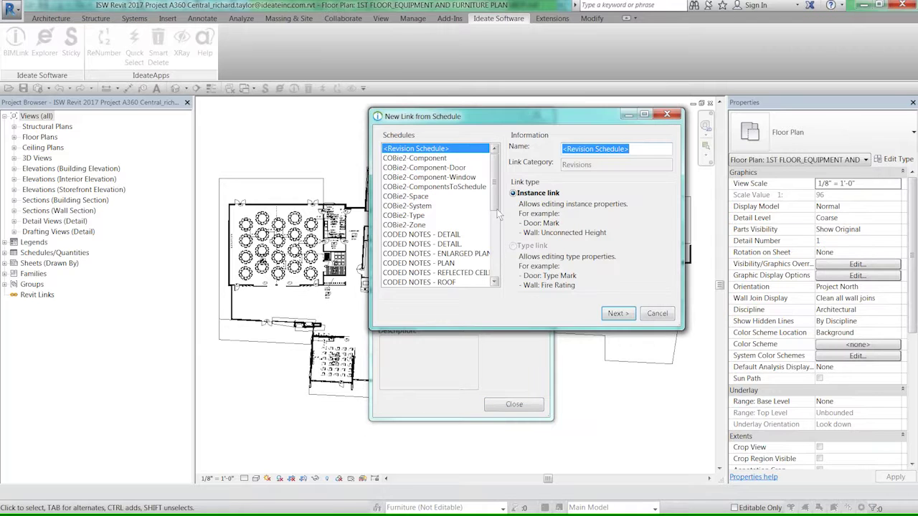
pyautogui.scroll(-1, 494, 201)
pyautogui.scroll(-4, 495, 201)
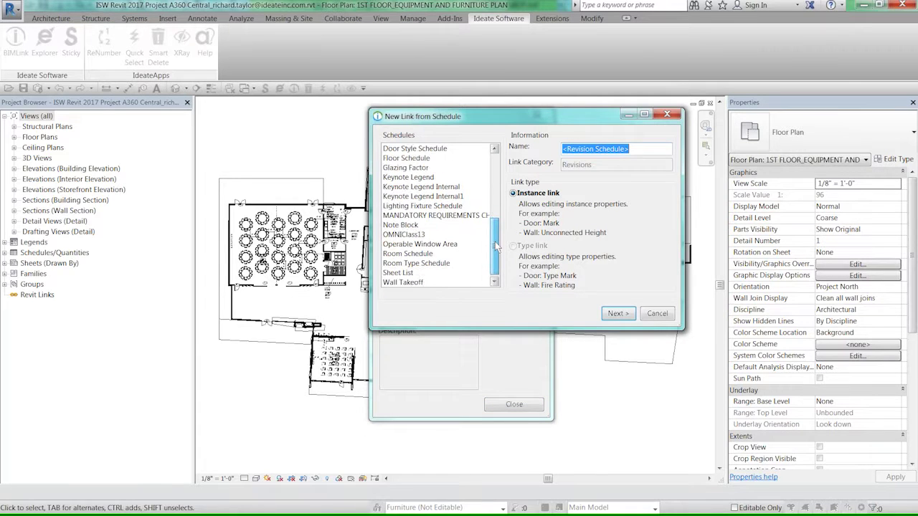
pyautogui.click(418, 255)
pyautogui.moveTo(494, 247)
pyautogui.mouseDown()
pyautogui.moveTo(494, 202)
pyautogui.moveTo(494, 253)
pyautogui.mouseUp()
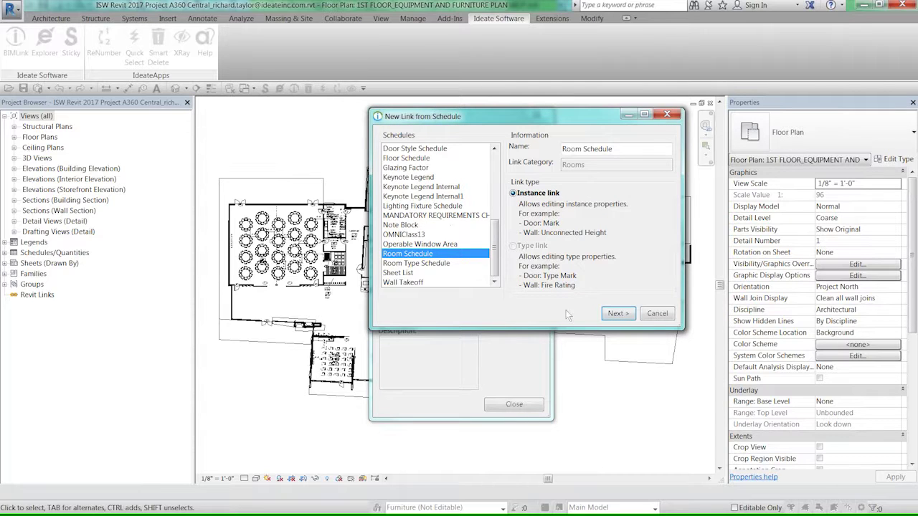
pyautogui.click(616, 313)
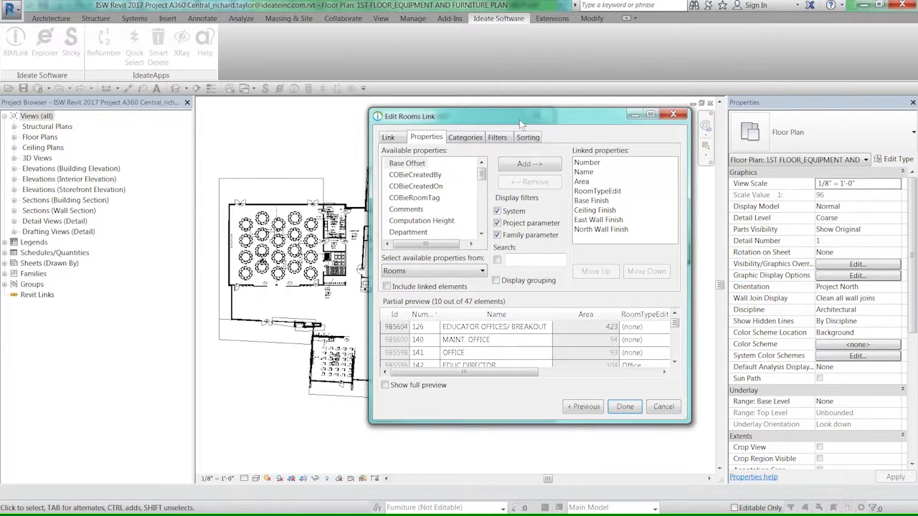
# Step: Enlarge the Rooms link editor and remove the four finish properties, Base Finish through East Wall Finish
pyautogui.moveTo(521, 125); pyautogui.dragTo(358, 120)
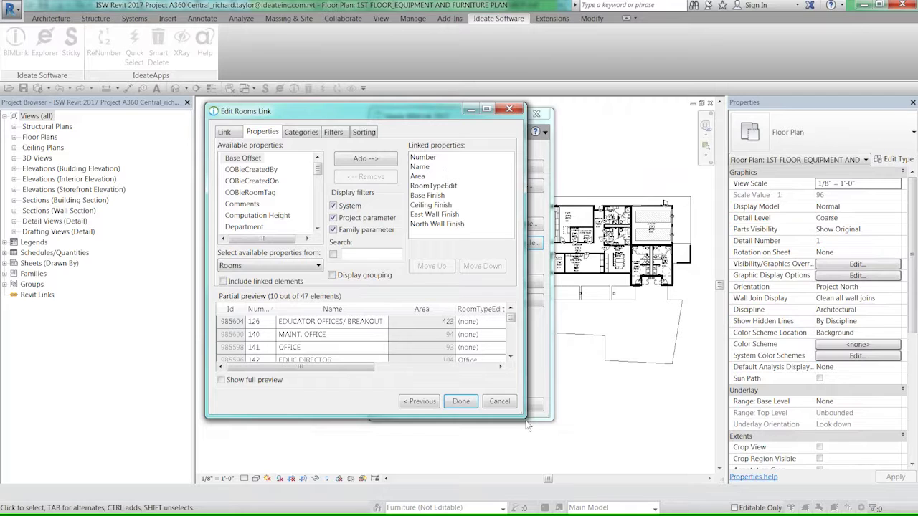
pyautogui.moveTo(527, 421); pyautogui.dragTo(718, 491)
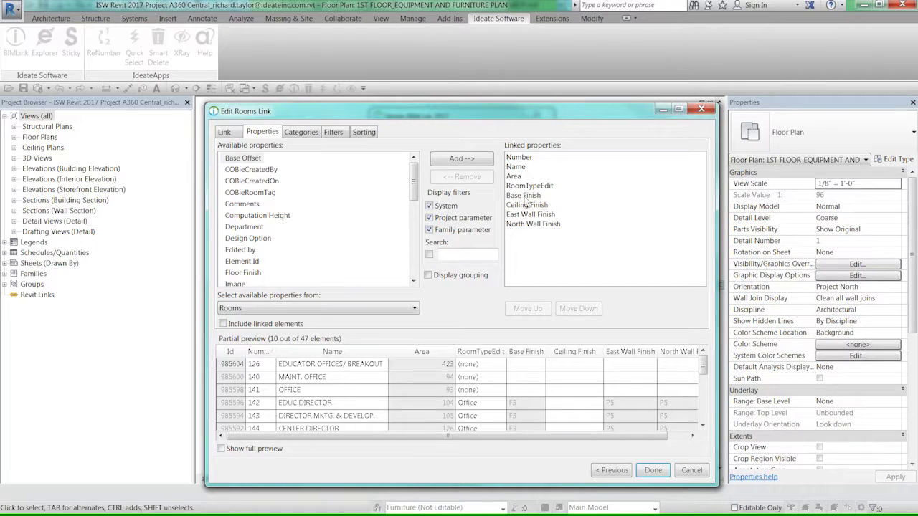
pyautogui.moveTo(526, 203)
pyautogui.mouseDown()
pyautogui.moveTo(528, 225)
pyautogui.moveTo(521, 199)
pyautogui.mouseUp()
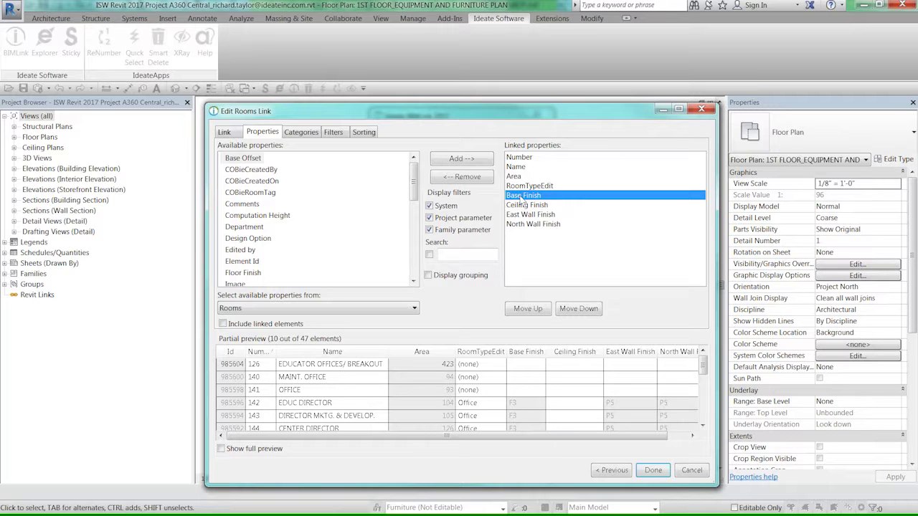
pyautogui.click(475, 178)
pyautogui.click(474, 177)
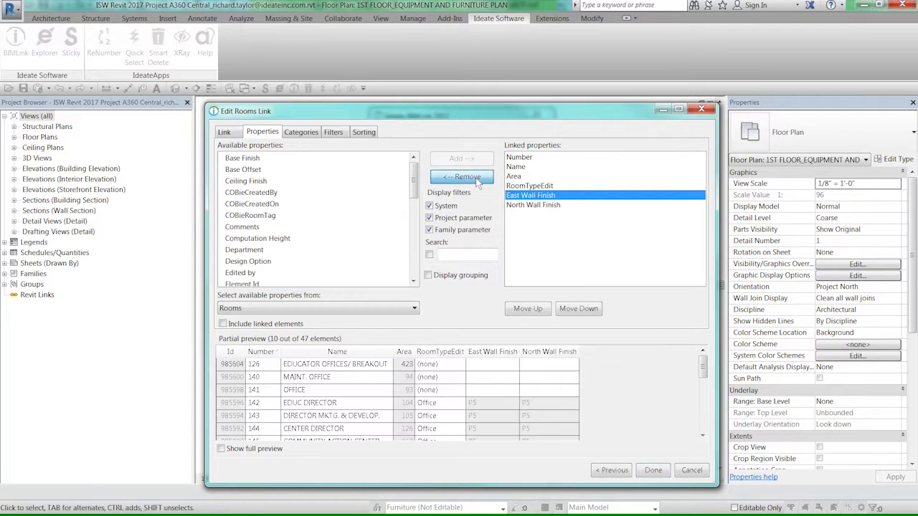
pyautogui.click(474, 177)
pyautogui.click(475, 178)
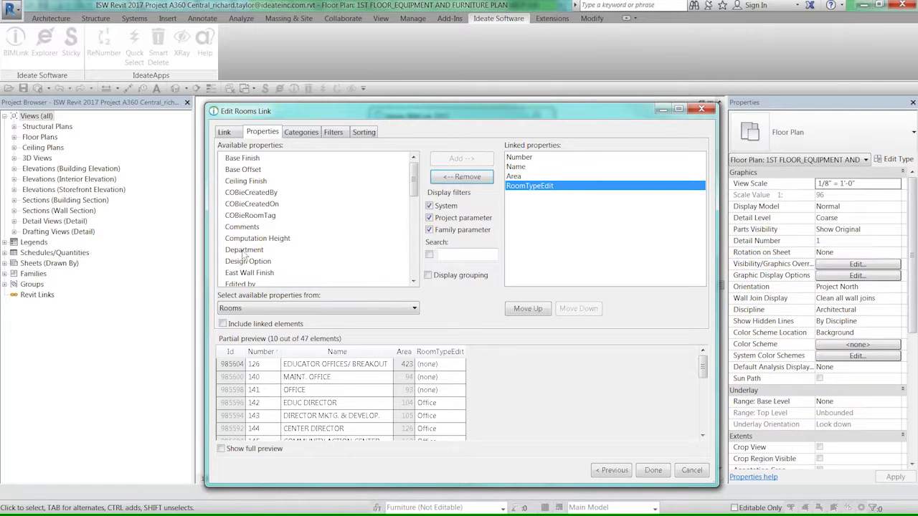
# Step: Add Department to the linked room properties
pyautogui.doubleClick(244, 251)
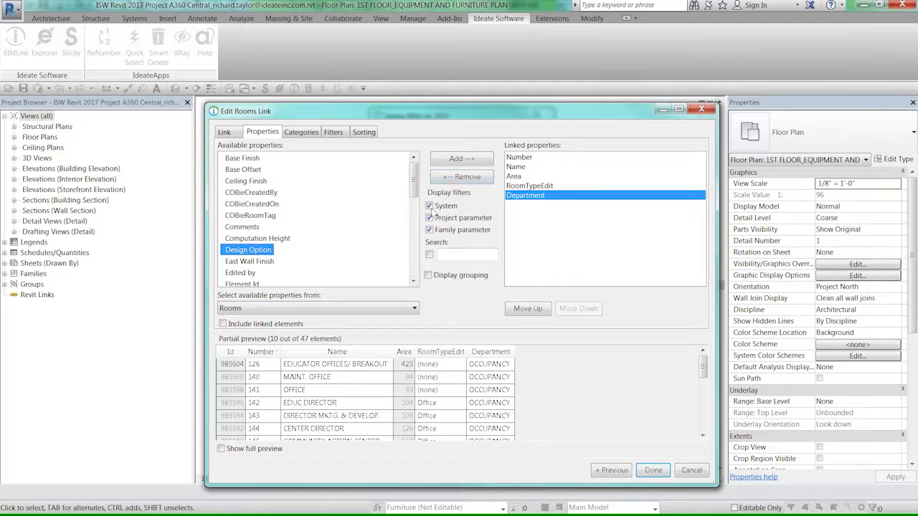
pyautogui.moveTo(414, 192)
pyautogui.mouseDown()
pyautogui.moveTo(419, 266)
pyautogui.moveTo(415, 190)
pyautogui.mouseUp()
pyautogui.moveTo(416, 112); pyautogui.dragTo(380, 87)
pyautogui.click(378, 285)
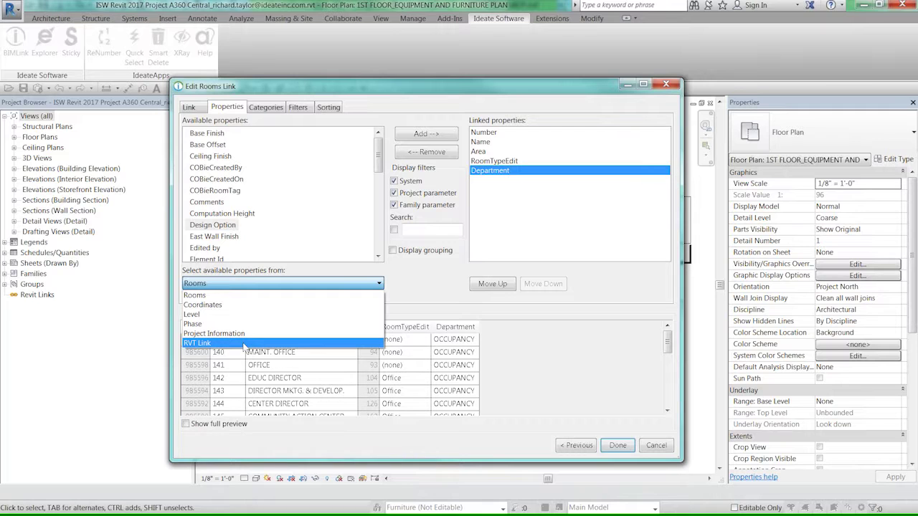
# Step: Link the Level: Name property from the Level category to the Rooms link
pyautogui.click(215, 315)
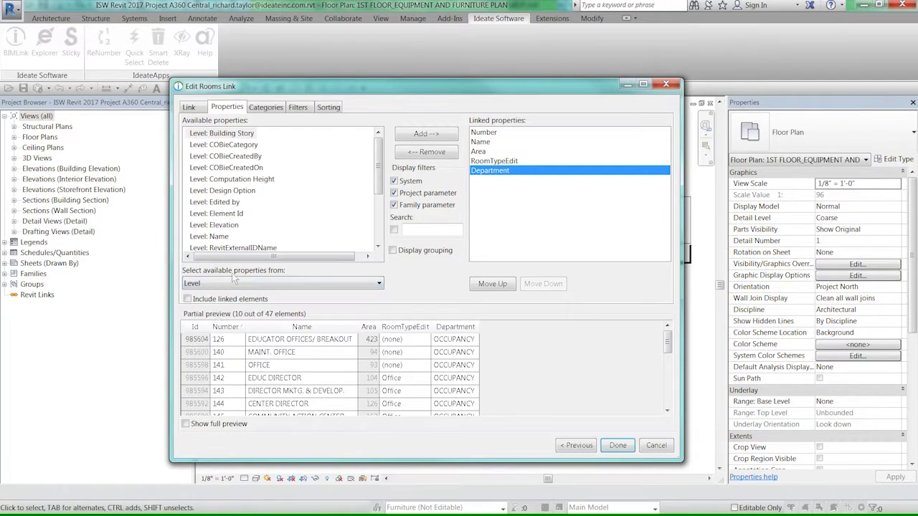
pyautogui.click(225, 238)
pyautogui.doubleClick(225, 236)
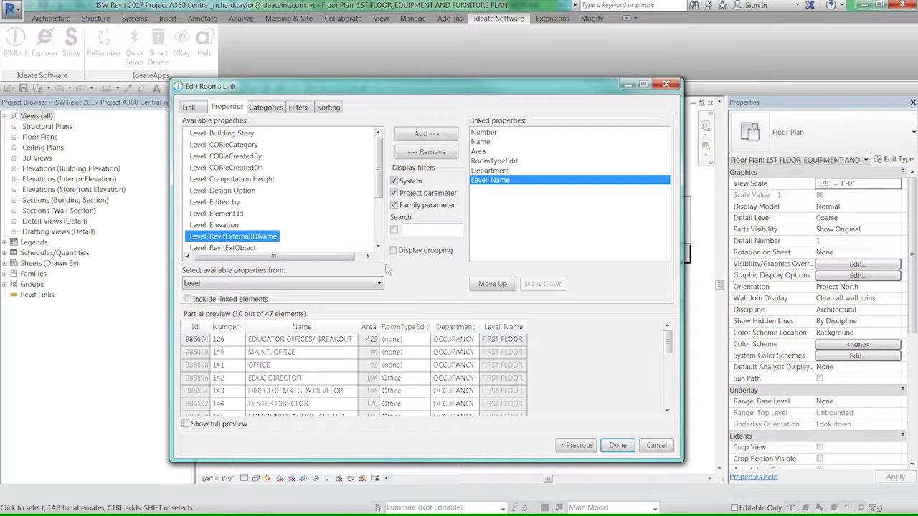
pyautogui.click(328, 108)
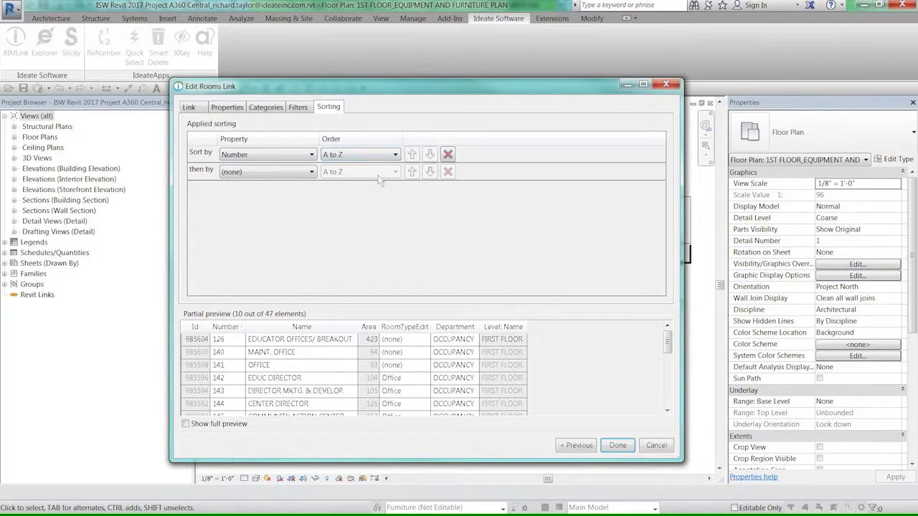
# Step: Try Z to A, then leave the Number sort at A to Z and save the Rooms link edits
pyautogui.click(395, 155)
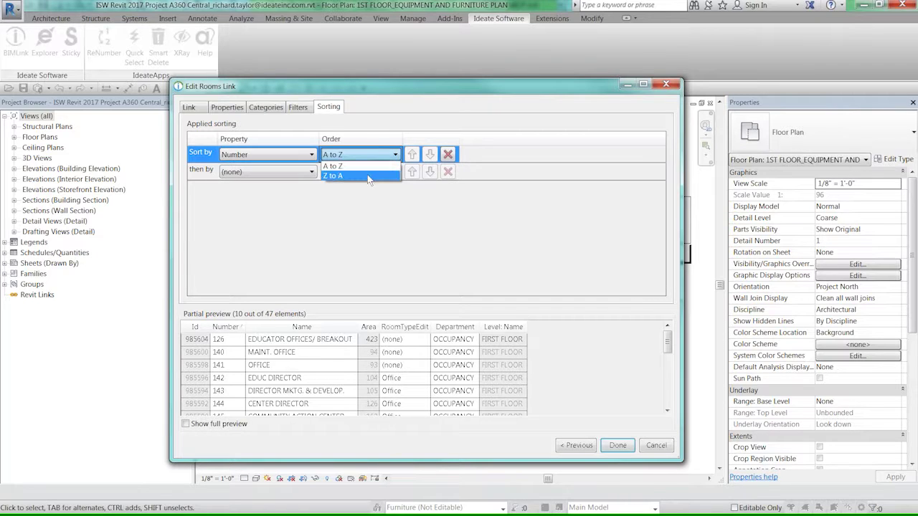
pyautogui.click(369, 176)
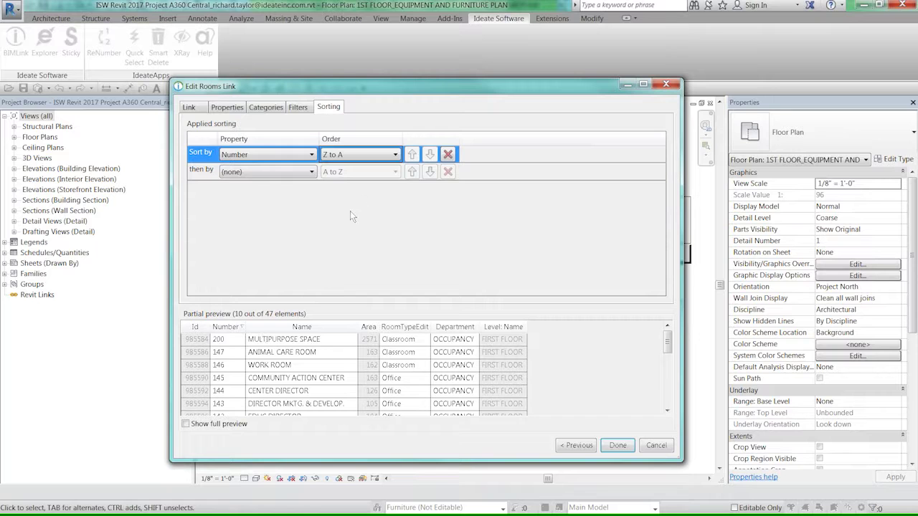
pyautogui.click(371, 154)
pyautogui.click(369, 166)
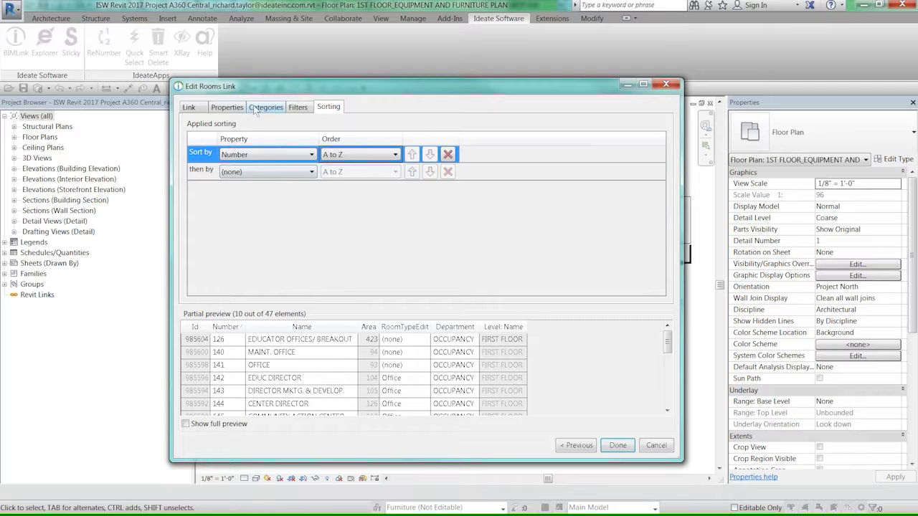
pyautogui.click(227, 107)
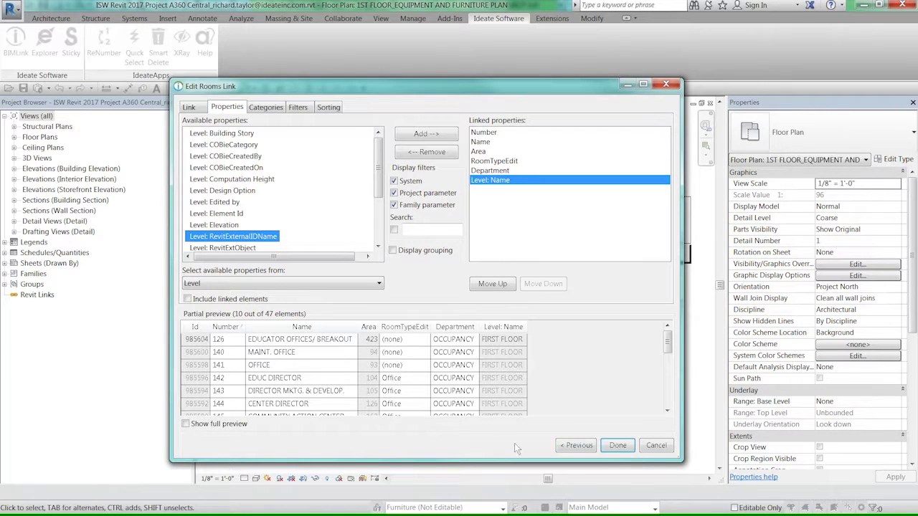
pyautogui.click(617, 446)
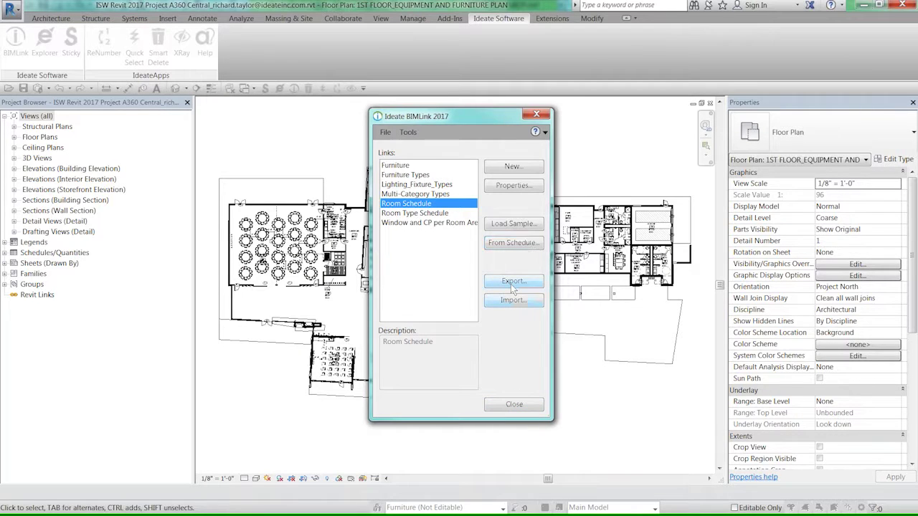
# Step: Export the Room Schedule link to Room Schedule.xlsx and open the workbook in Excel
pyautogui.click(513, 281)
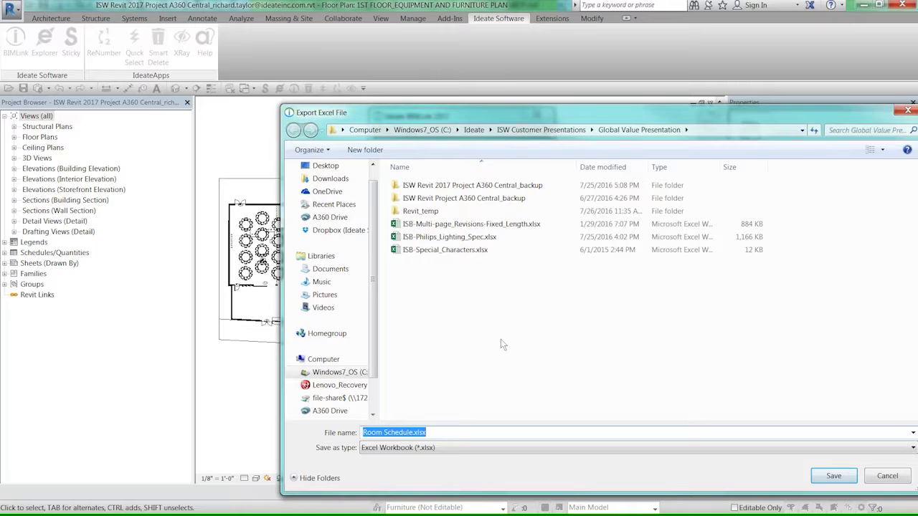
pyautogui.moveTo(546, 113); pyautogui.dragTo(436, 80)
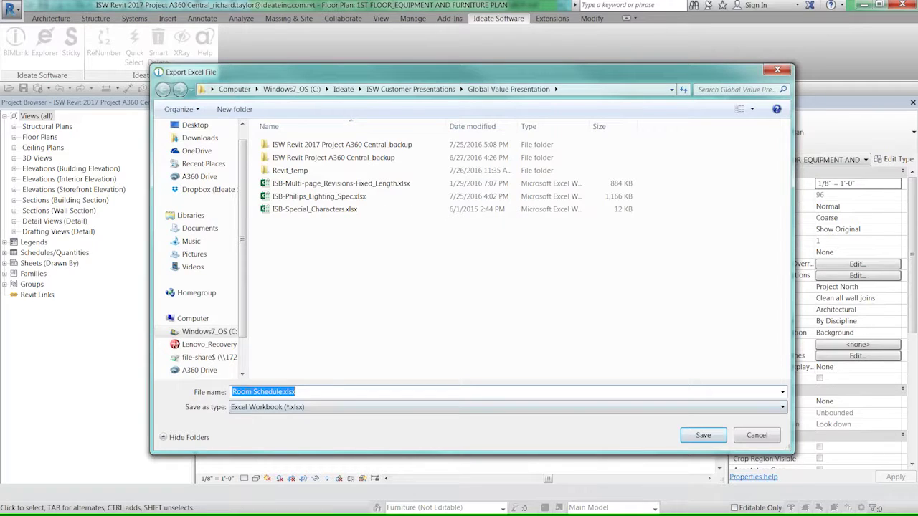
pyautogui.click(701, 436)
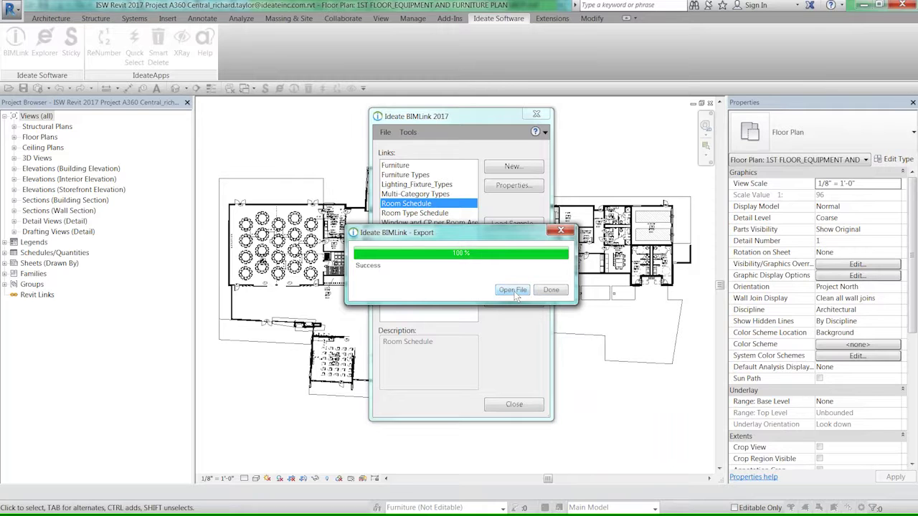
pyautogui.click(512, 289)
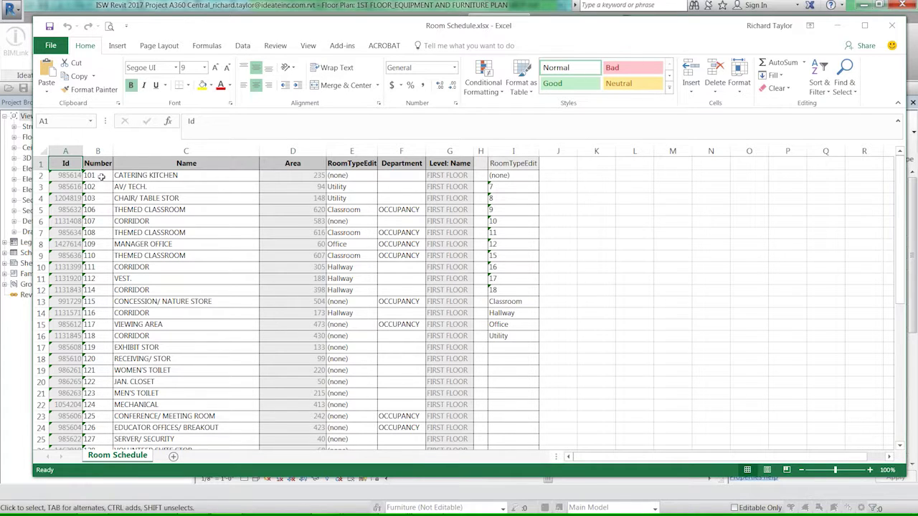
# Step: Fill column B so the room numbers run sequentially from 101 to 147
pyautogui.moveTo(101, 176); pyautogui.dragTo(99, 188)
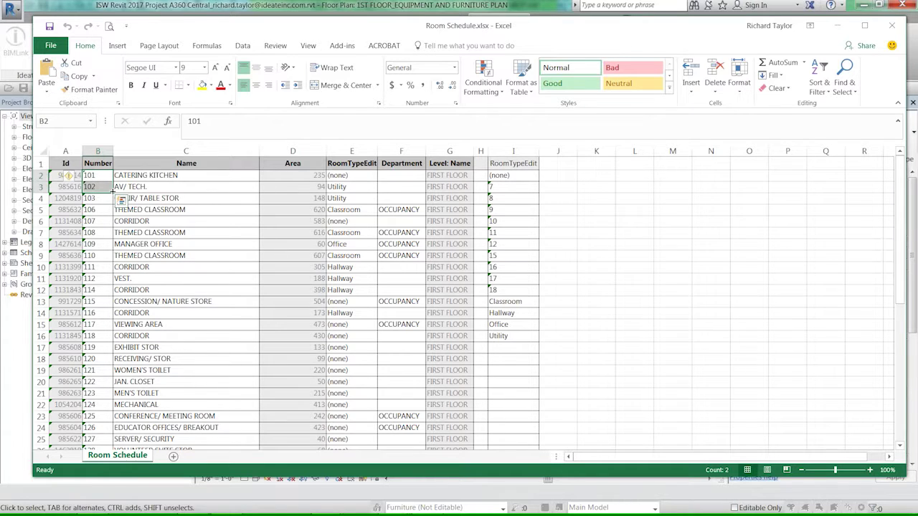
pyautogui.moveTo(112, 192); pyautogui.dragTo(93, 434)
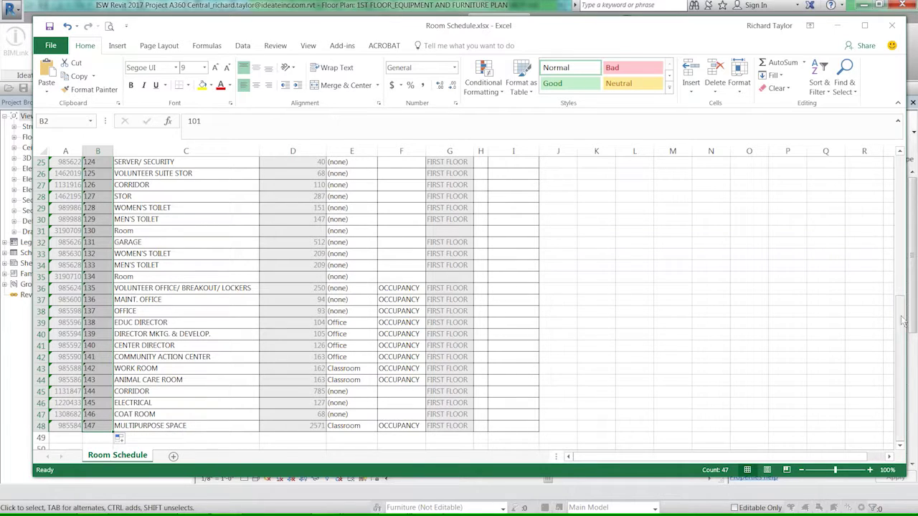
pyautogui.moveTo(904, 321); pyautogui.dragTo(901, 159)
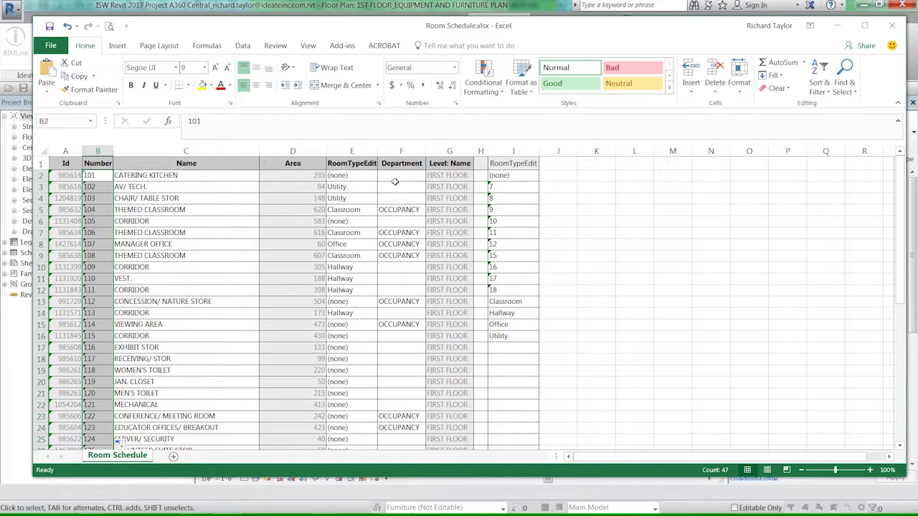
# Step: Copy OCCUPANCY from F5 into the Department cells F2:F4 and F16:F22
pyautogui.click(402, 211)
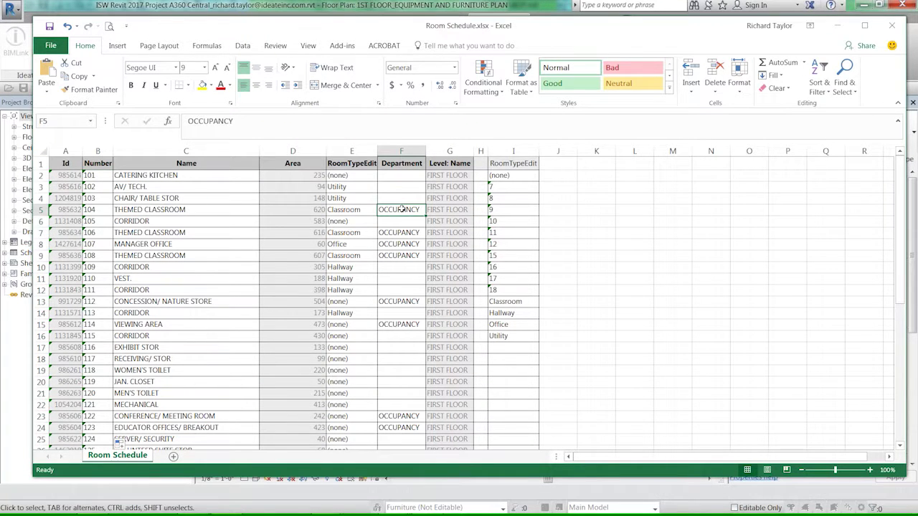
pyautogui.hotkey('ctrl', 'c')
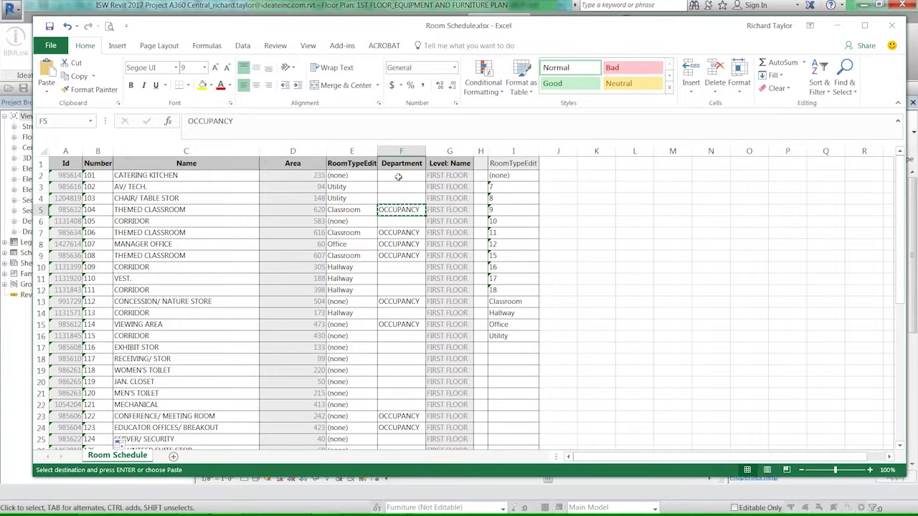
pyautogui.moveTo(398, 176); pyautogui.dragTo(399, 200)
pyautogui.hotkey('ctrl', 'v')
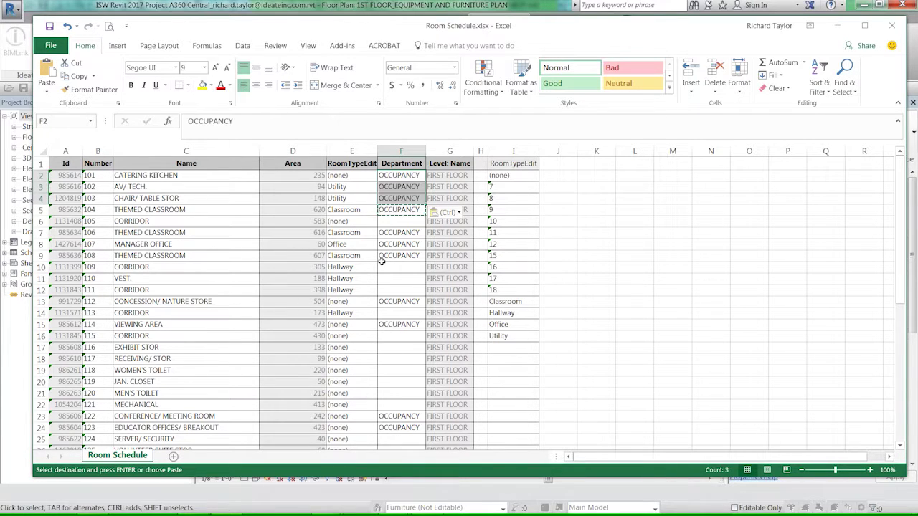
pyautogui.moveTo(401, 338); pyautogui.dragTo(388, 405)
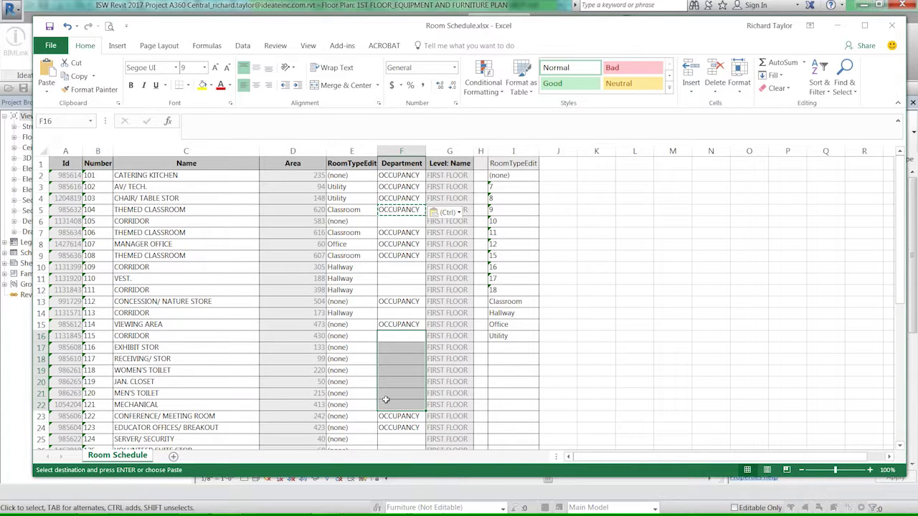
pyautogui.hotkey('ctrl', 'v')
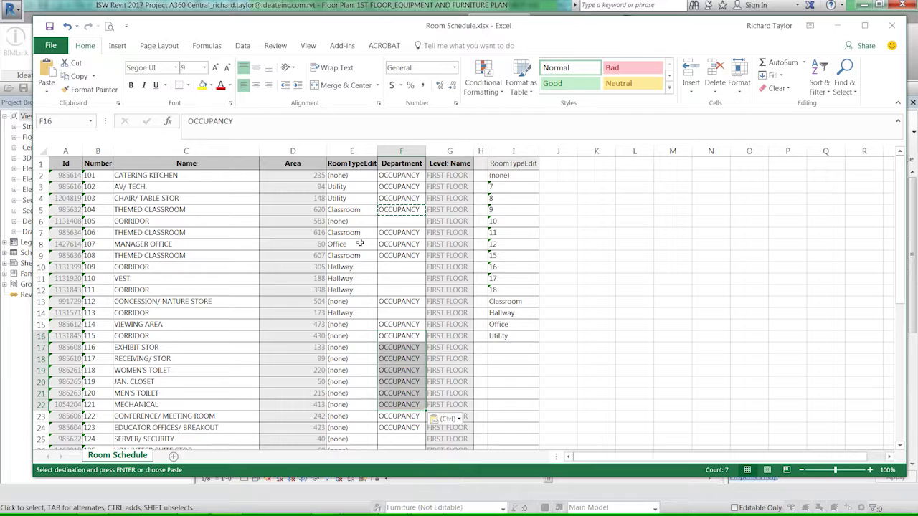
# Step: Open the RoomTypeEdit choices for the VIEWING AREA room
pyautogui.click(366, 325)
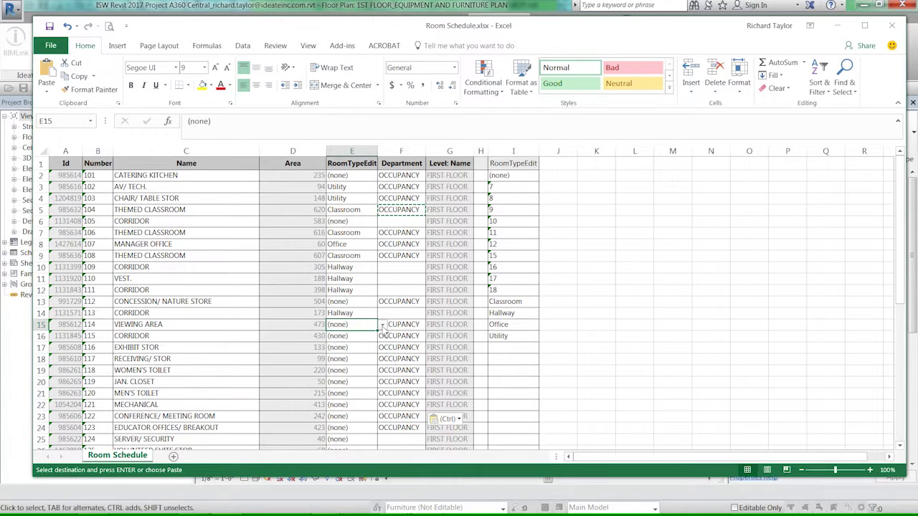
pyautogui.click(383, 327)
pyautogui.scroll(-3, 380, 359)
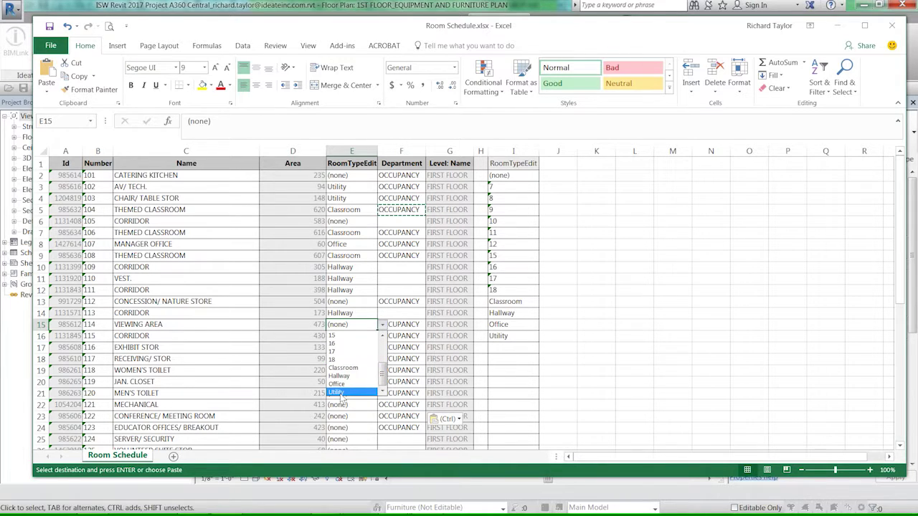
# Step: Set the room type of VIEWING AREA and CORRIDOR 115 to Utility
pyautogui.click(340, 393)
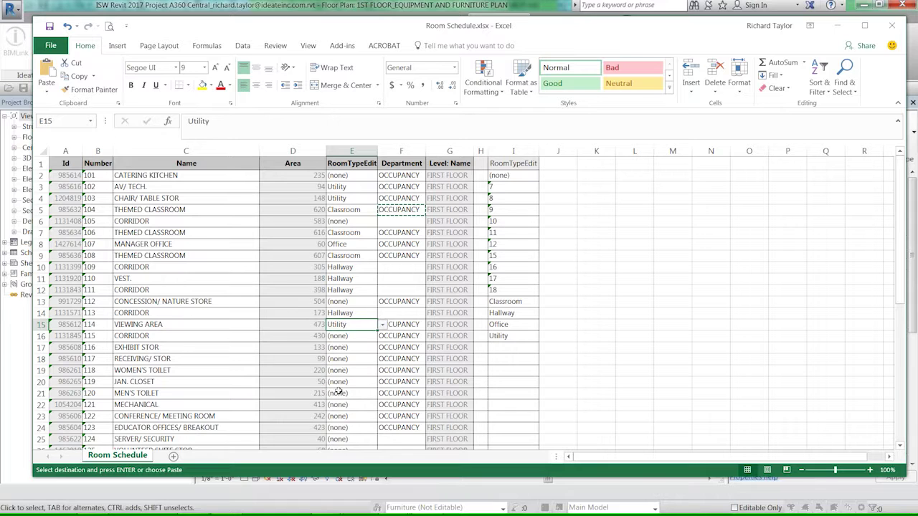
pyautogui.click(357, 337)
pyautogui.click(382, 336)
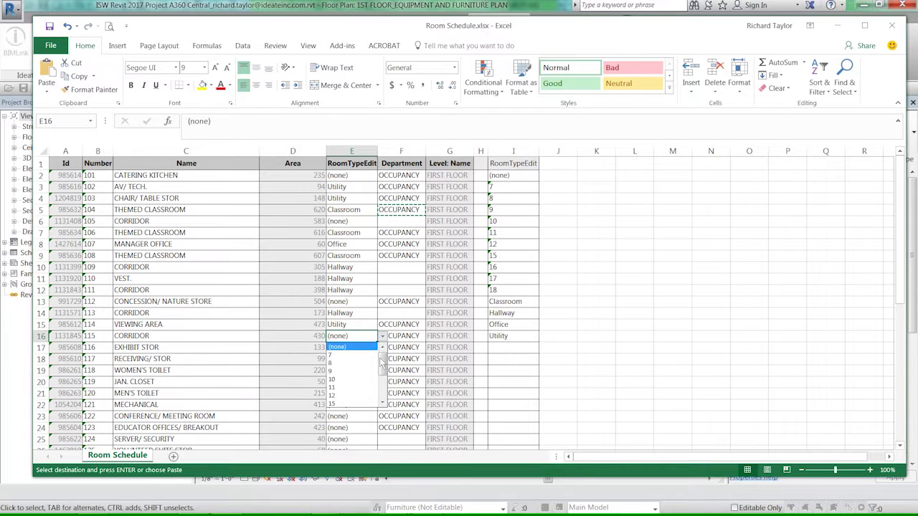
pyautogui.moveTo(381, 364); pyautogui.dragTo(382, 387)
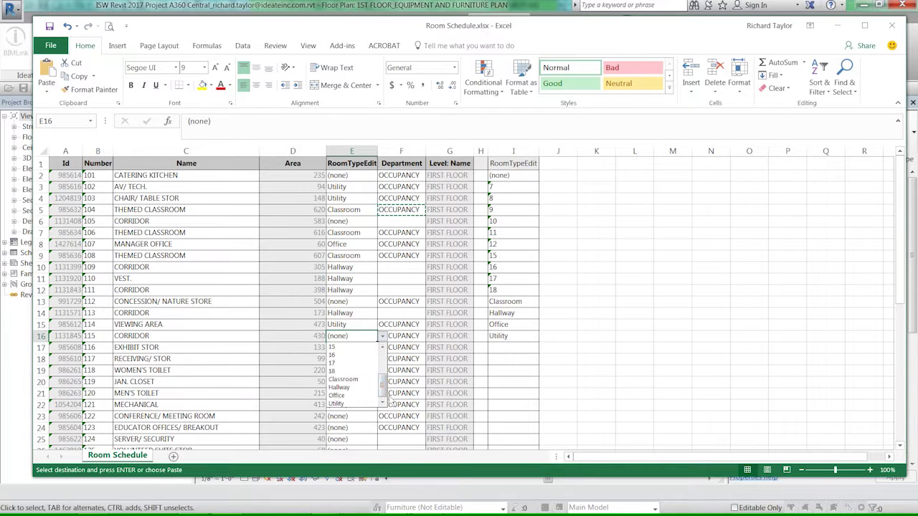
pyautogui.click(337, 404)
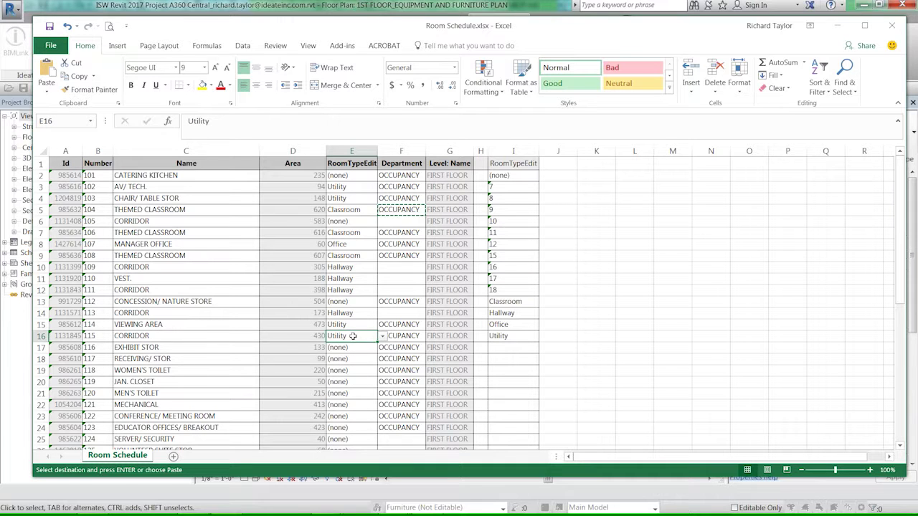
# Step: Paste Utility from E16 into the room type cells for rooms 116 to 123
pyautogui.hotkey('ctrl', 'c')
pyautogui.moveTo(346, 349); pyautogui.dragTo(345, 428)
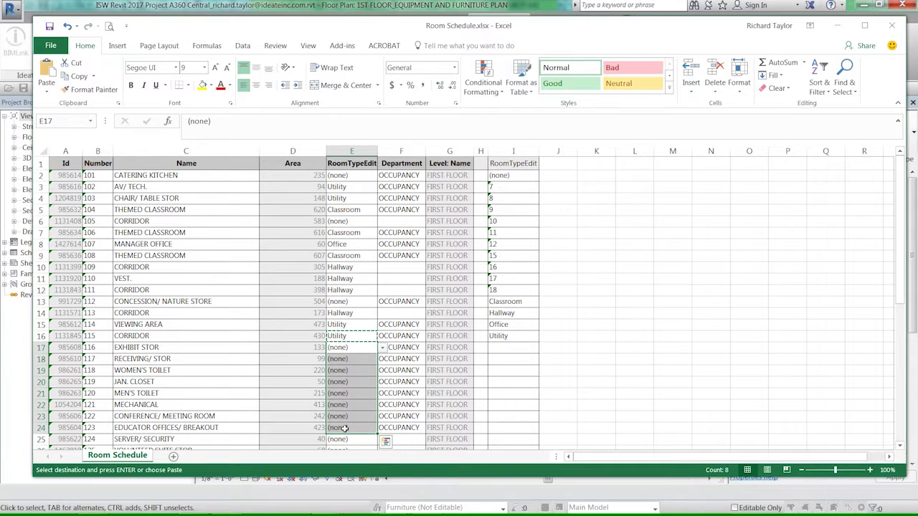
pyautogui.hotkey('ctrl', 'v')
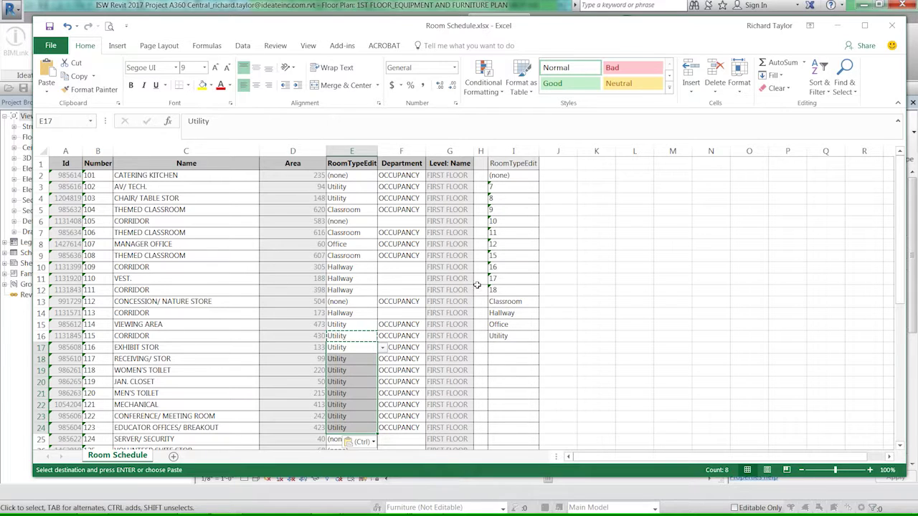
pyautogui.click(192, 176)
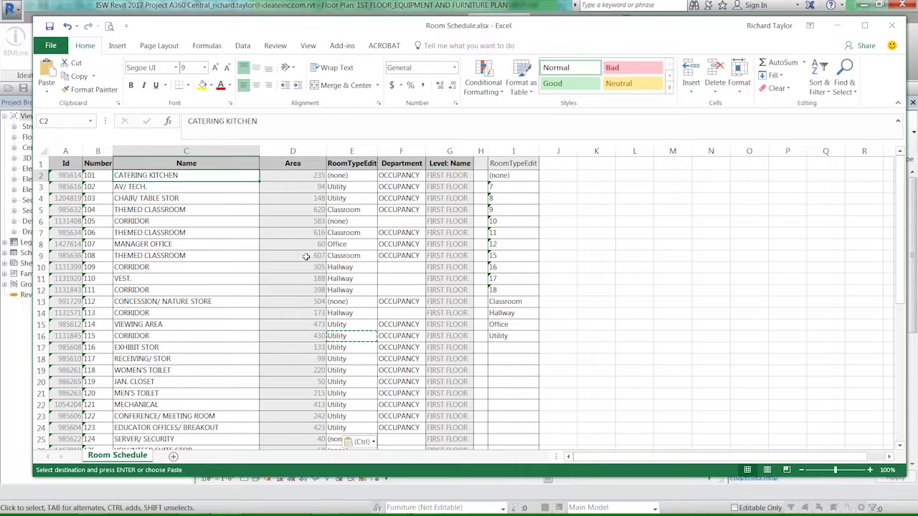
pyautogui.click(635, 175)
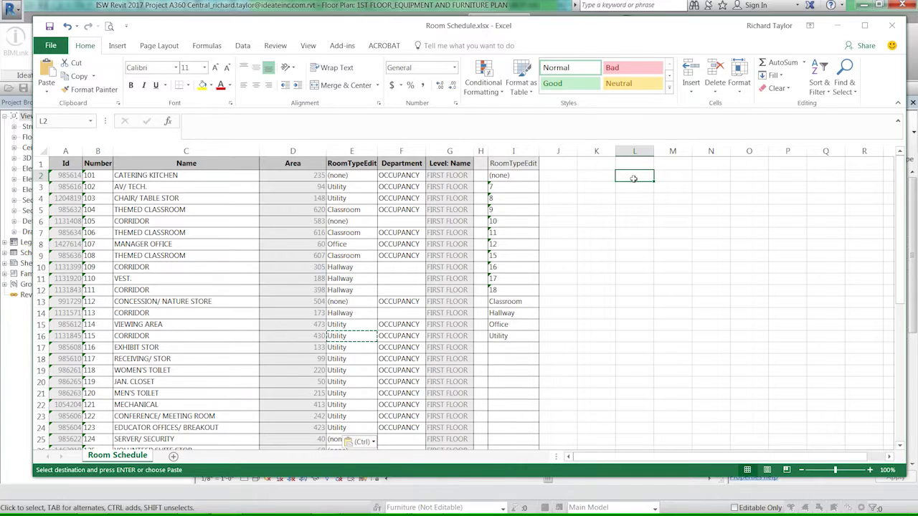
# Step: Enter =LOWER(C2) in L2, fill it down to L48 and autofit column L
pyautogui.write('=lower')
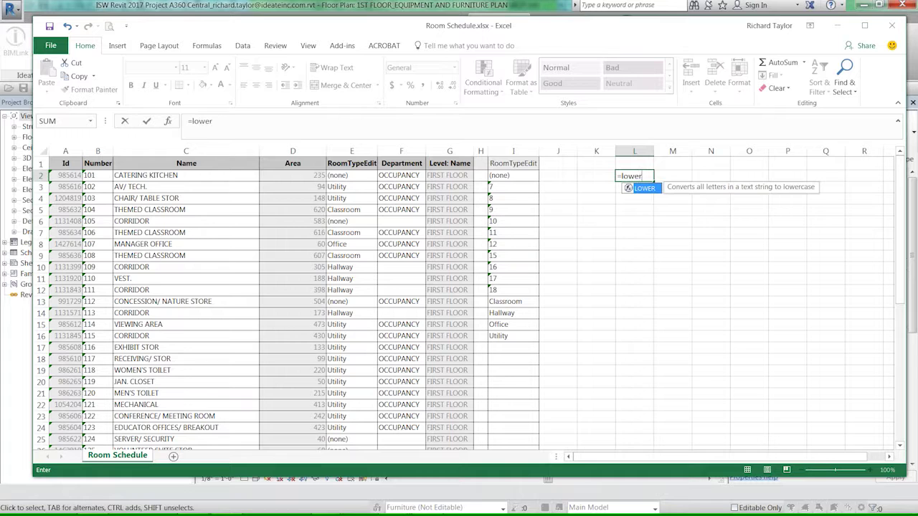
pyautogui.write('(')
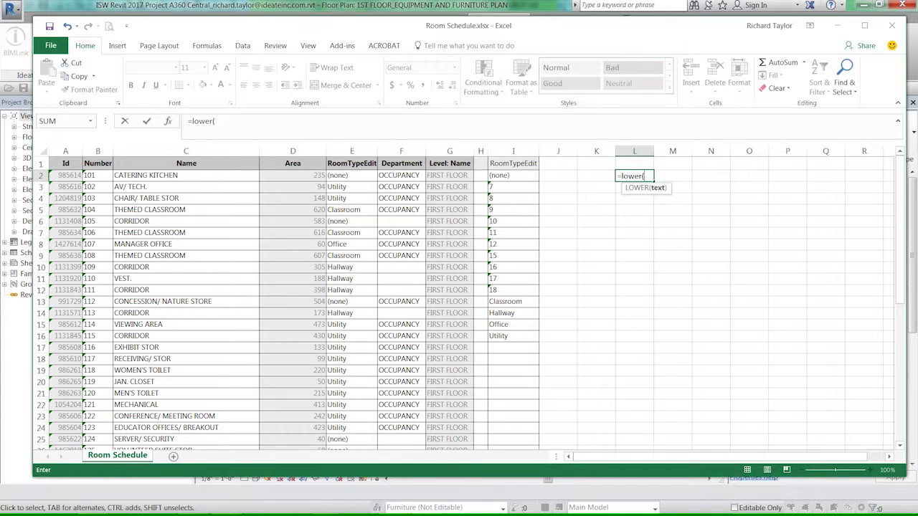
pyautogui.write('C2')
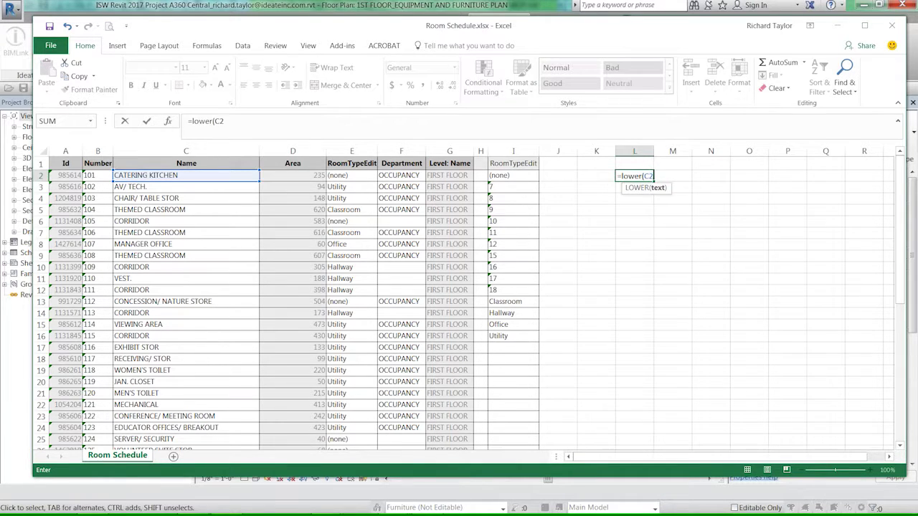
pyautogui.write(')')
pyautogui.press('Return')
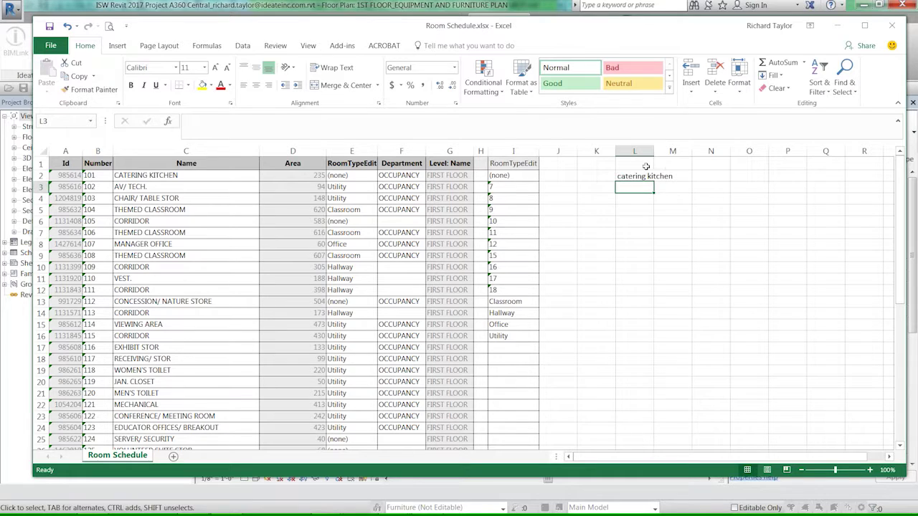
pyautogui.doubleClick(653, 151)
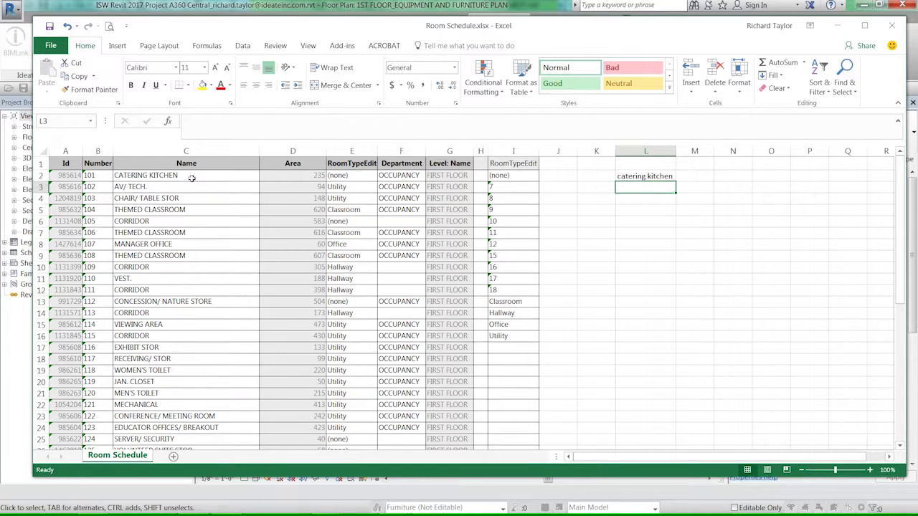
pyautogui.click(638, 177)
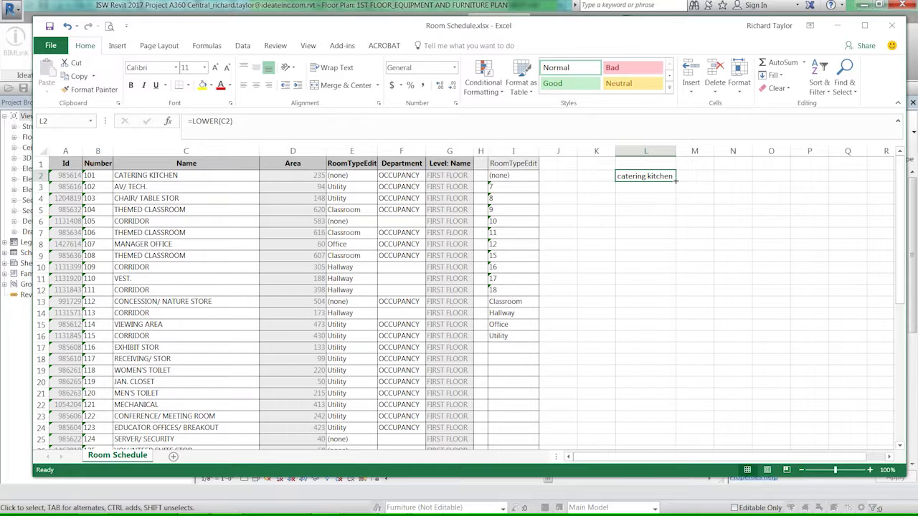
pyautogui.moveTo(675, 180); pyautogui.dragTo(675, 192)
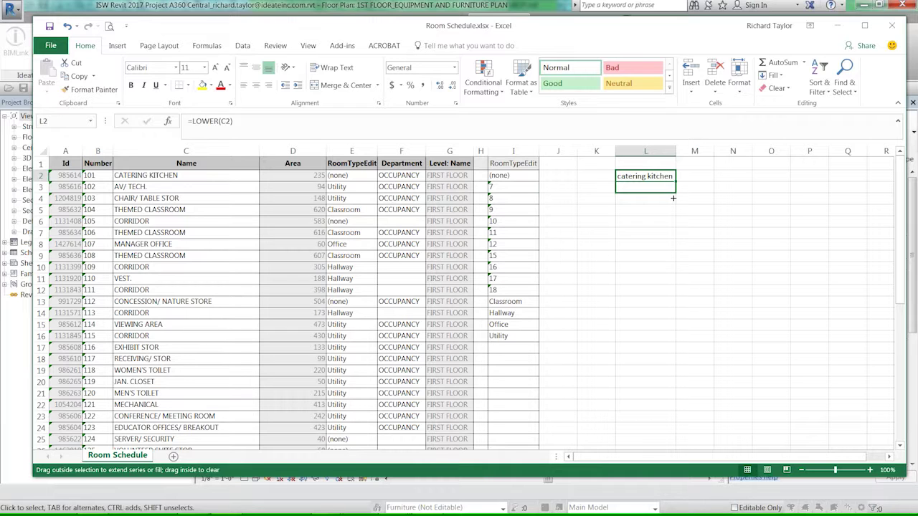
pyautogui.moveTo(674, 198); pyautogui.dragTo(676, 421)
pyautogui.doubleClick(676, 151)
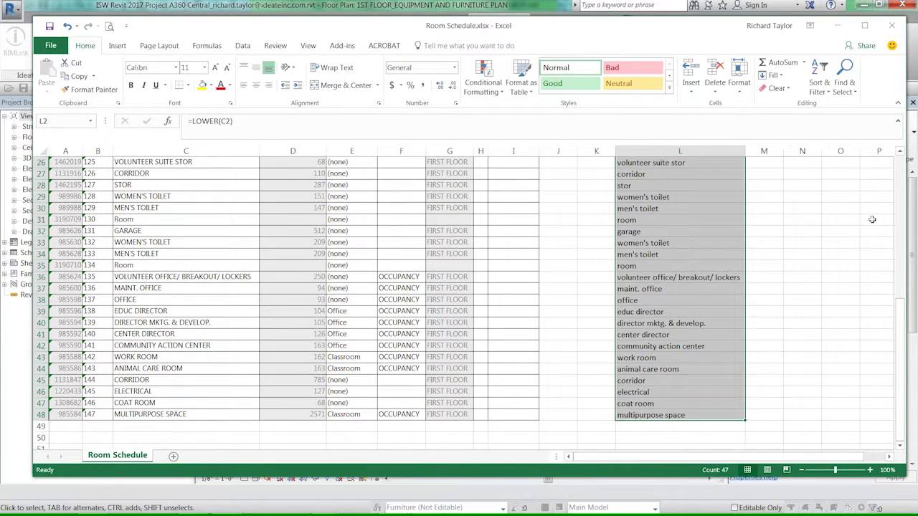
pyautogui.moveTo(900, 308); pyautogui.dragTo(900, 172)
# Step: Paste the lowercase names from column L into the Name column from C2, keeping values only
pyautogui.rightClick(669, 178)
pyautogui.click(694, 188)
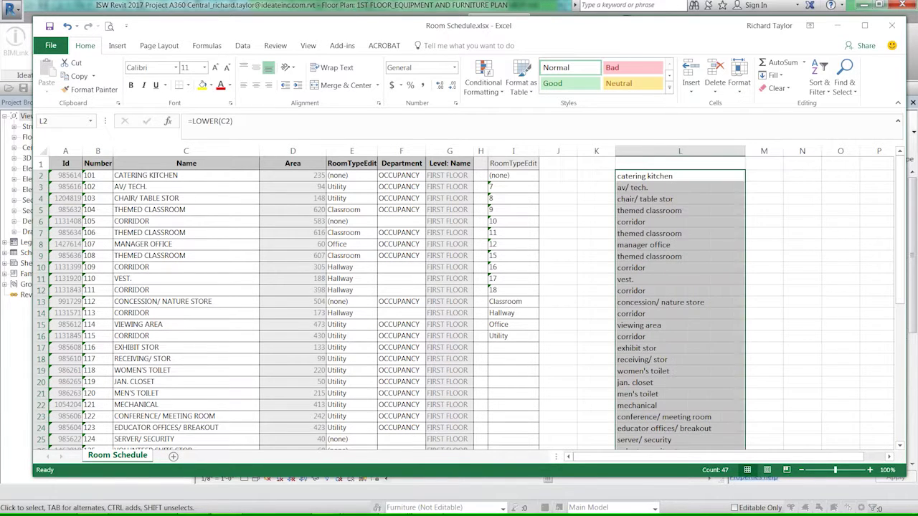
pyautogui.click(179, 176)
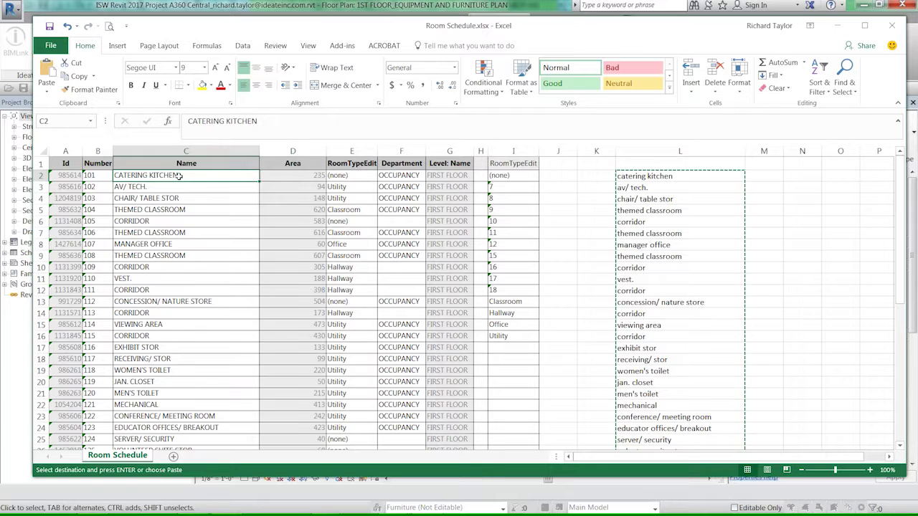
pyautogui.rightClick(179, 176)
pyautogui.click(203, 228)
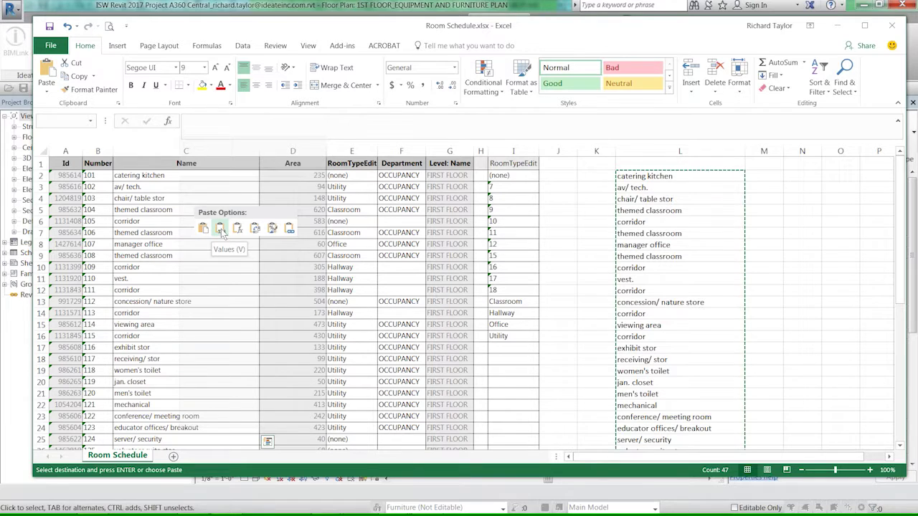
pyautogui.click(221, 228)
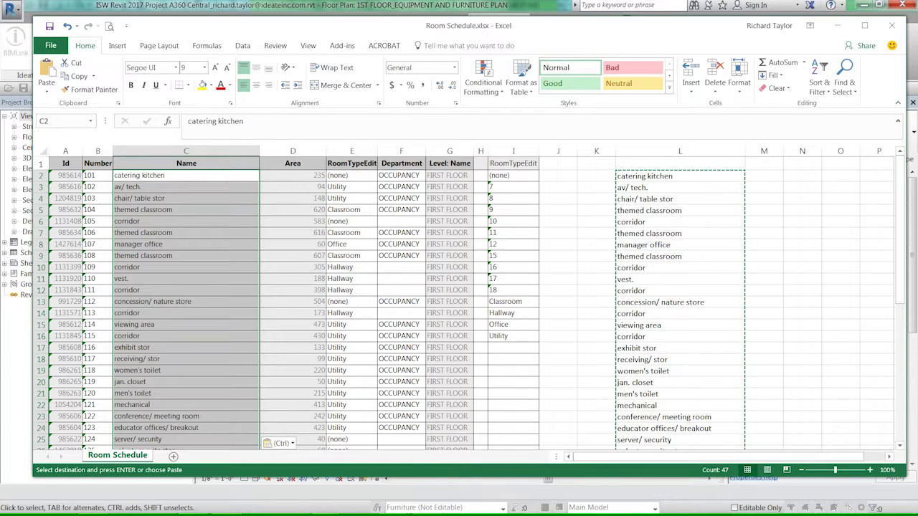
pyautogui.moveTo(902, 233); pyautogui.dragTo(903, 365)
# Step: Clear the stray pasted value from cell M48
pyautogui.click(463, 438)
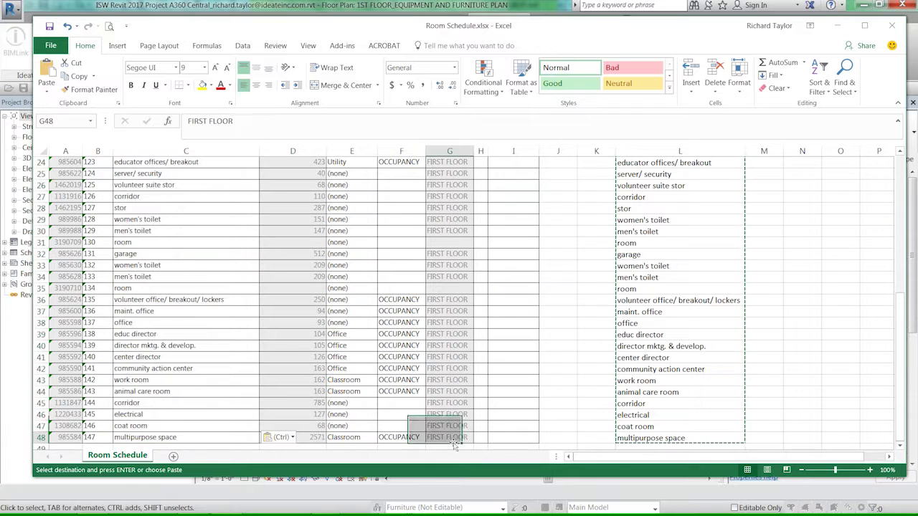
pyautogui.click(558, 437)
pyautogui.click(760, 438)
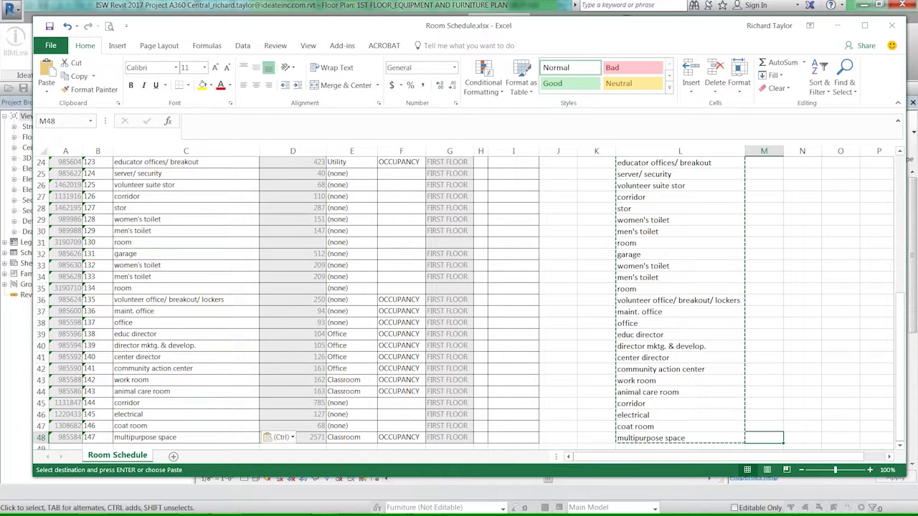
pyautogui.press('Return')
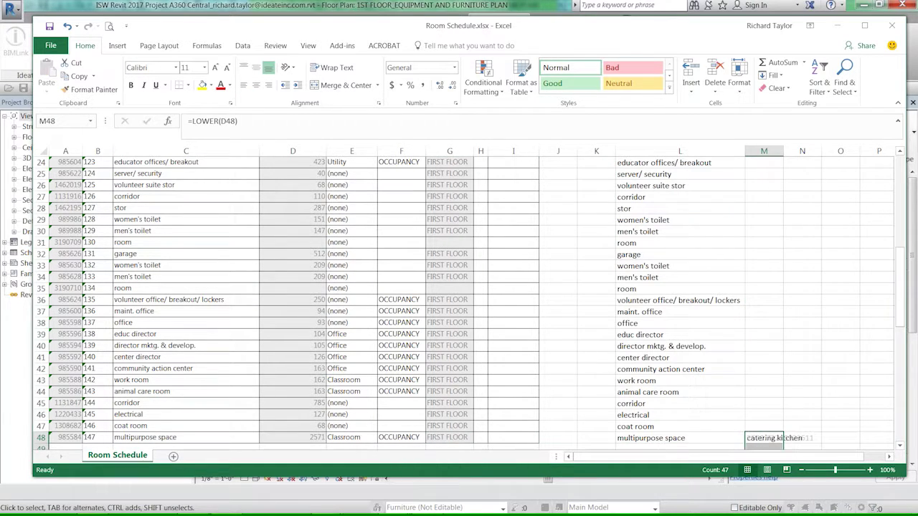
pyautogui.scroll(-1, 469, 303)
pyautogui.scroll(-1, 469, 303)
pyautogui.click(764, 380)
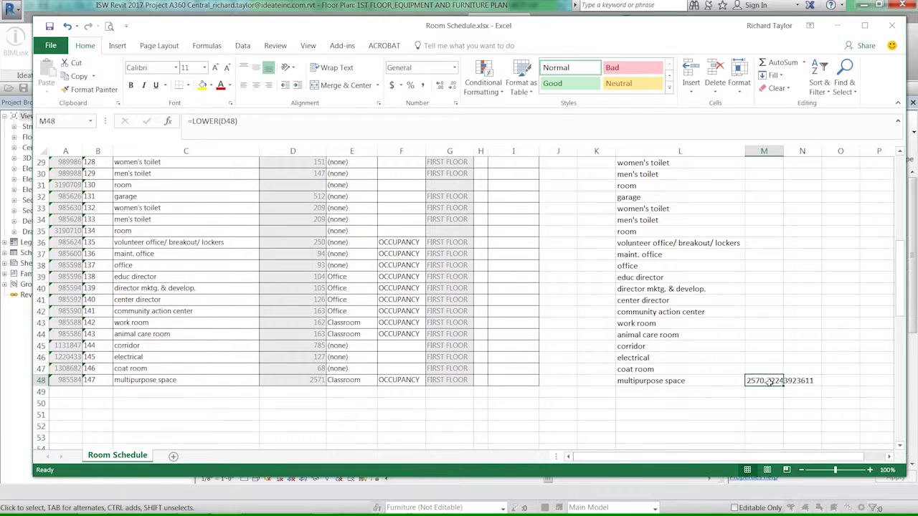
pyautogui.press('BackSpace')
# Step: Enter room numbers 150 and 200 in B49:B50 below the table
pyautogui.click(134, 390)
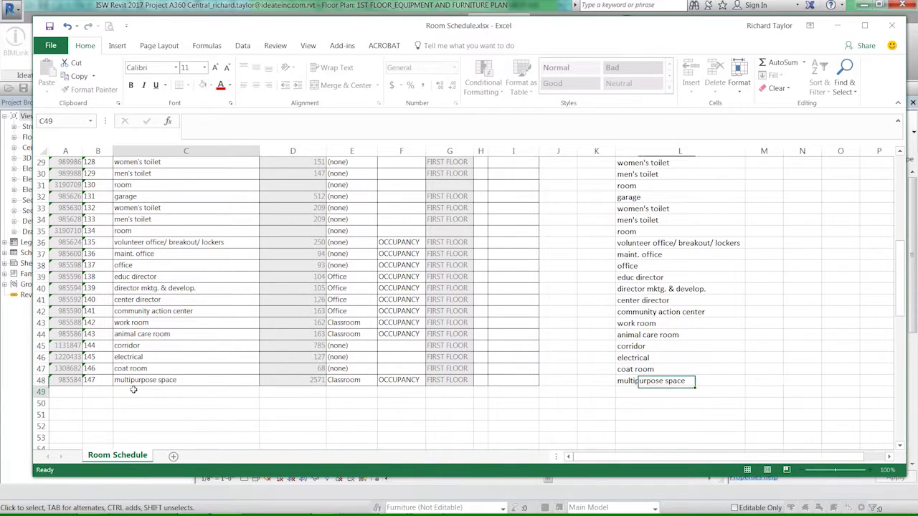
pyautogui.click(105, 392)
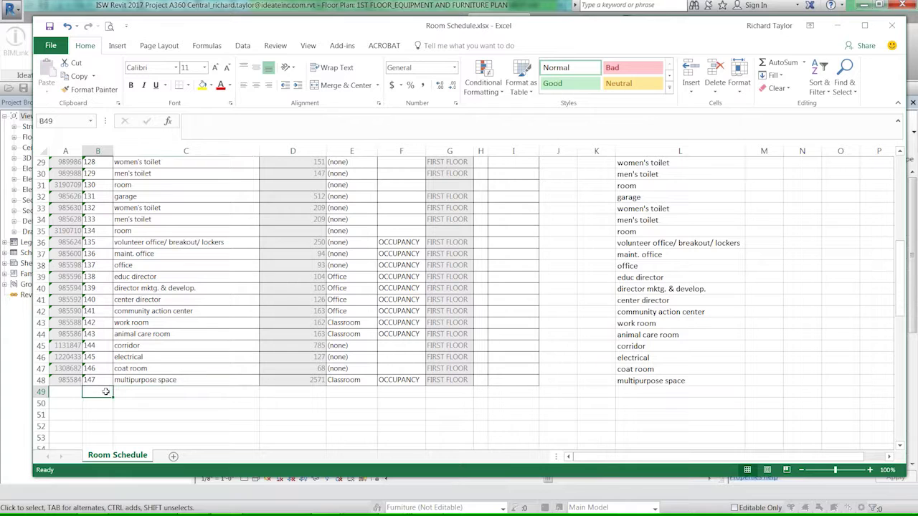
pyautogui.write('150')
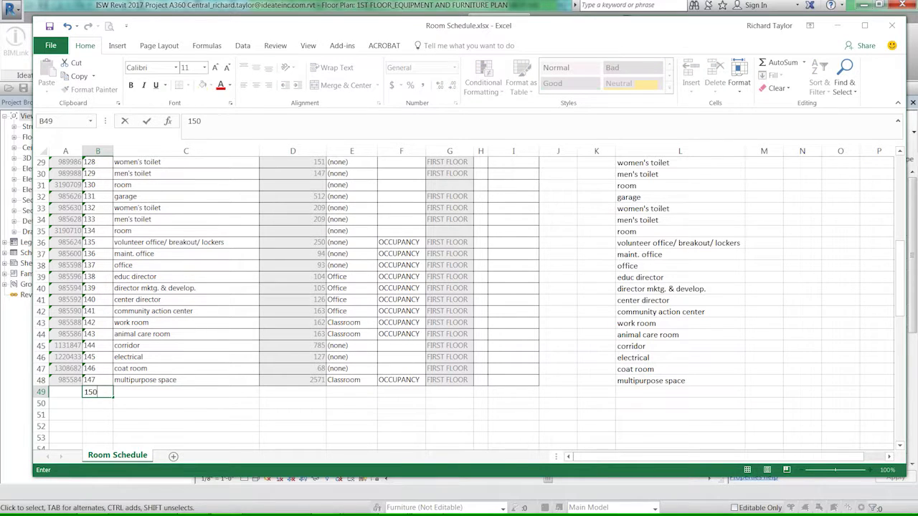
pyautogui.press('Return')
pyautogui.write('200')
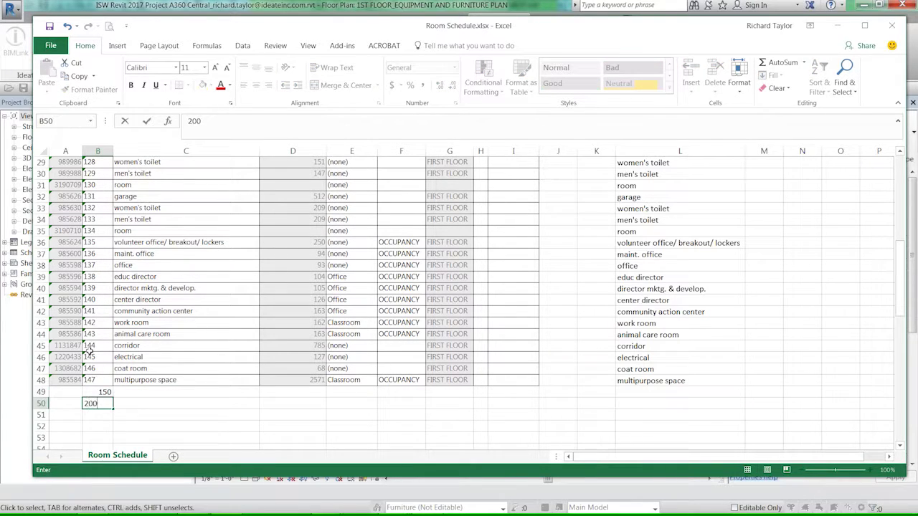
pyautogui.press('Return')
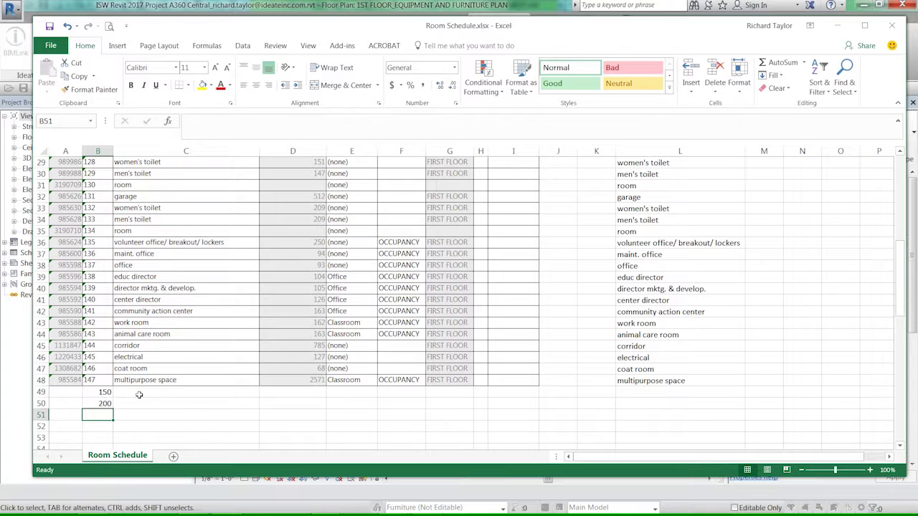
# Step: Name the new rooms 'microsol resources meeting area' and 'prep kitchen' in C49:C50
pyautogui.click(138, 392)
pyautogui.write('mic')
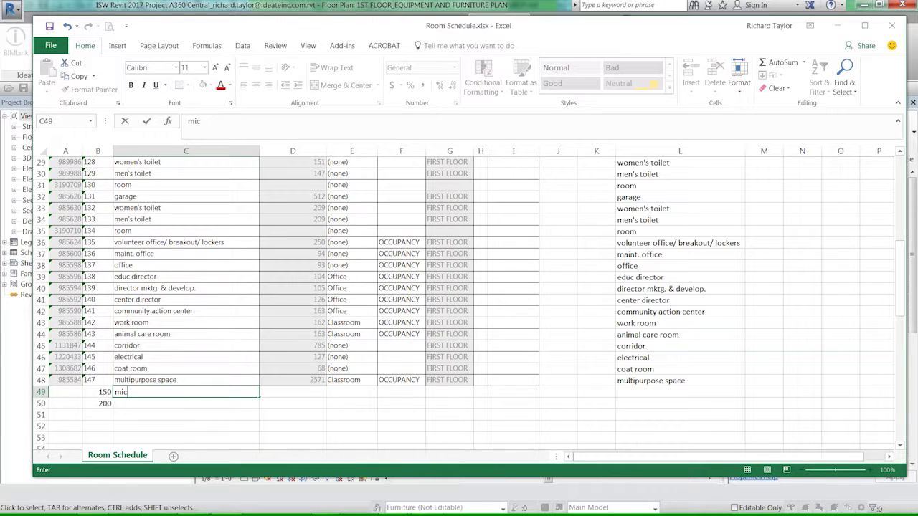
pyautogui.write('rosol rex')
pyautogui.press('BackSpace')
pyautogui.write('sources')
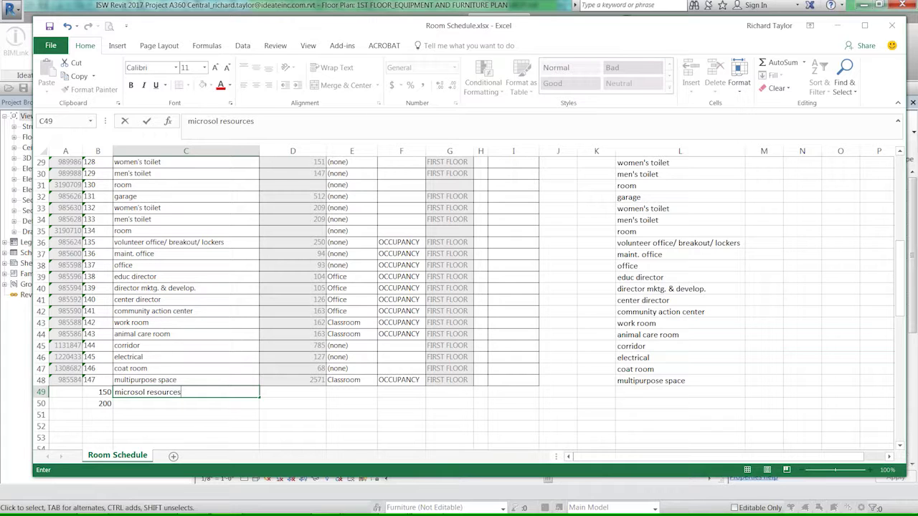
pyautogui.write(' meeting area')
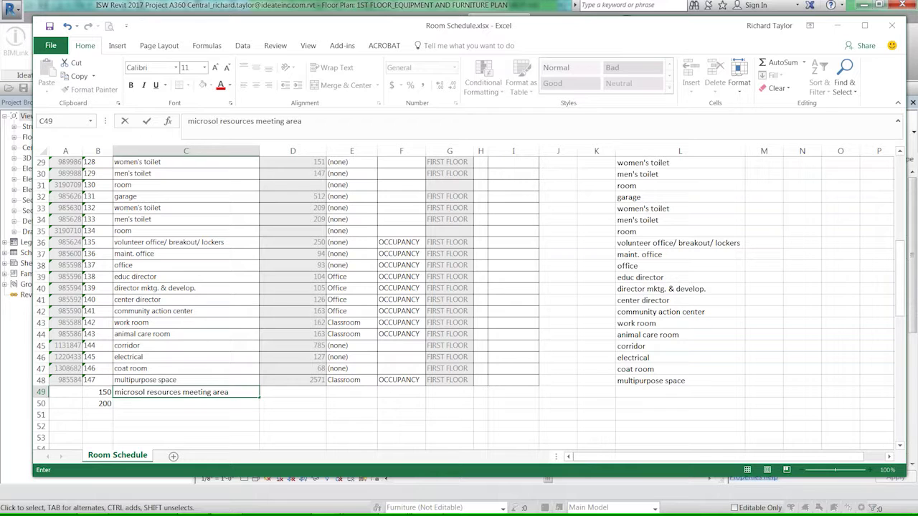
pyautogui.press('Return')
pyautogui.write('prep ')
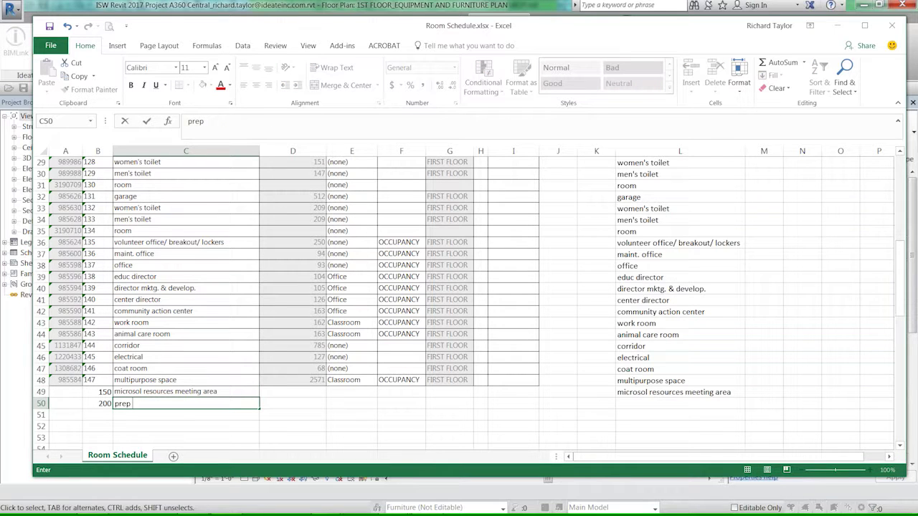
pyautogui.write('kict')
pyautogui.write('tchen')
pyautogui.press('Return')
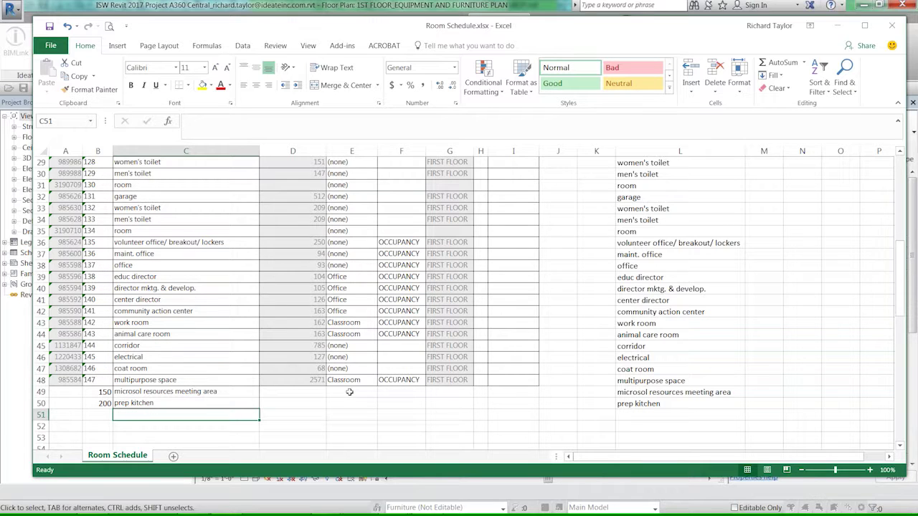
# Step: Copy the Office room type and OCCUPANCY department into the two new room rows
pyautogui.click(348, 301)
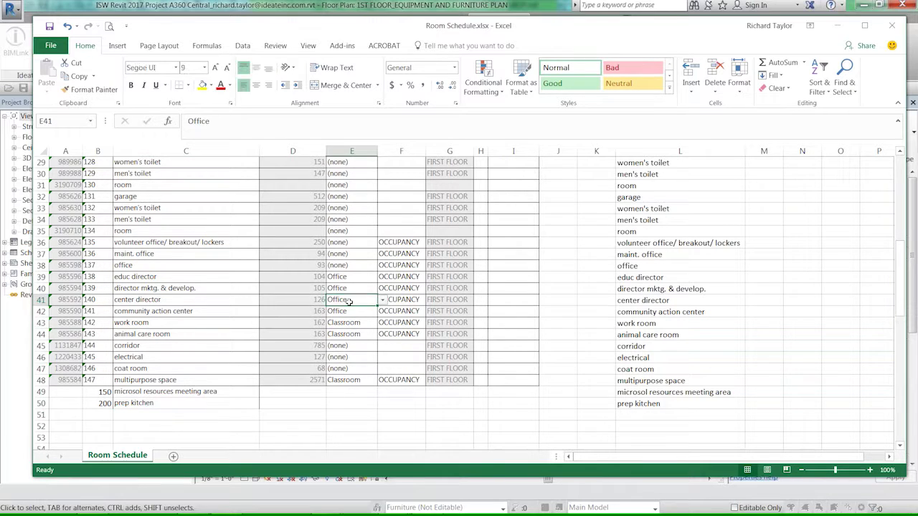
pyautogui.moveTo(362, 278); pyautogui.dragTo(397, 289)
pyautogui.hotkey('ctrl', 'c')
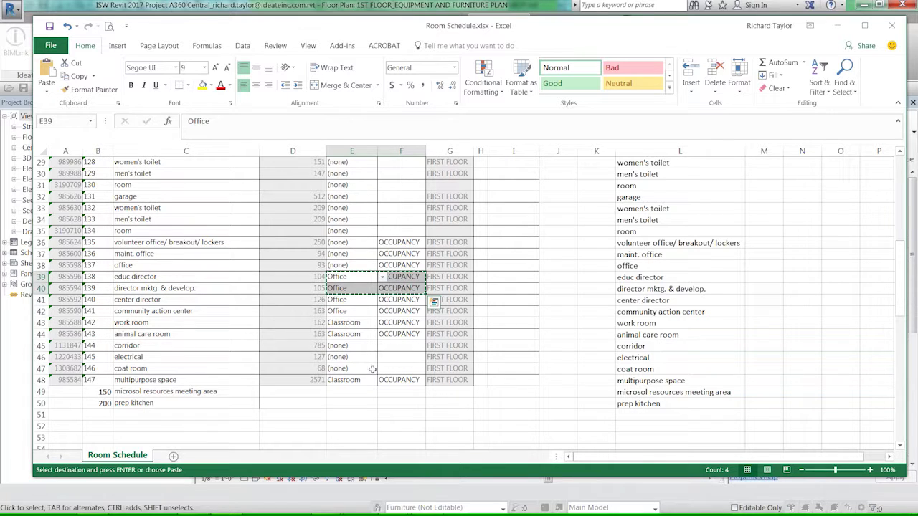
pyautogui.click(357, 394)
pyautogui.hotkey('ctrl', 'v')
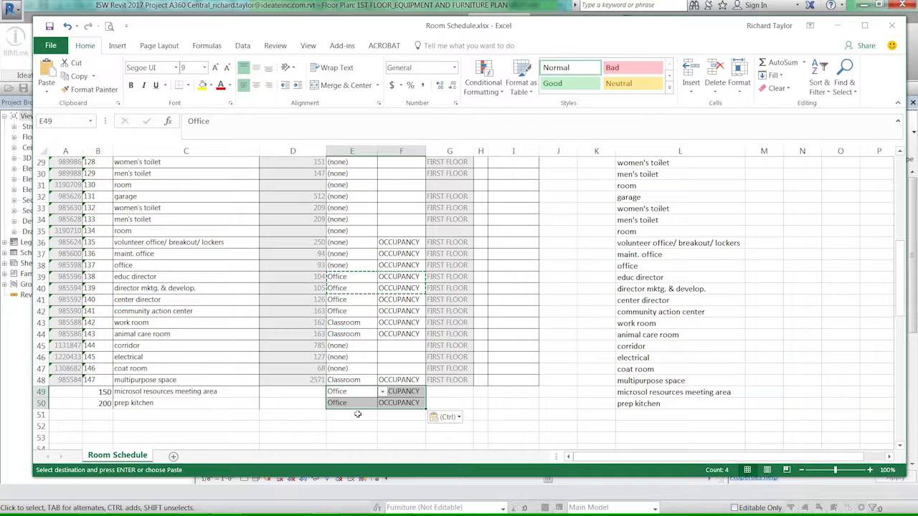
# Step: Enter NEW as the Id of both new rooms
pyautogui.click(61, 392)
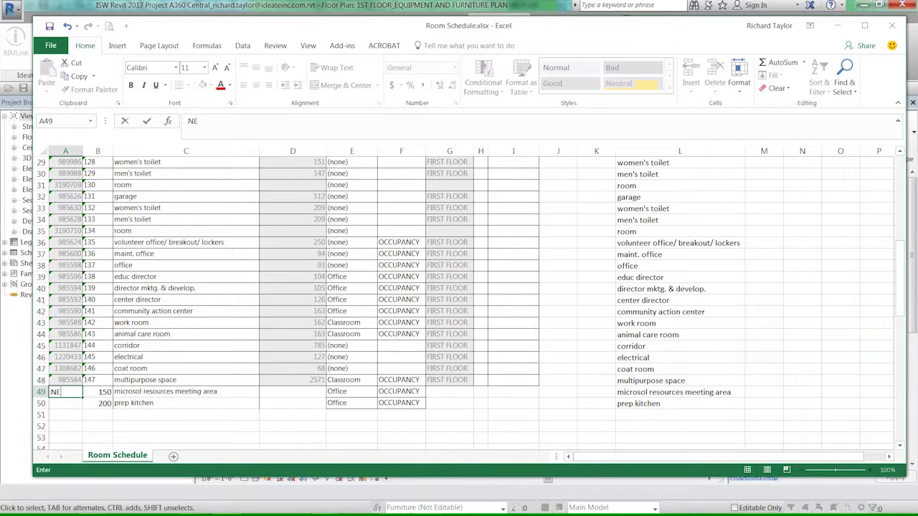
pyautogui.write('NEW')
pyautogui.press('Return')
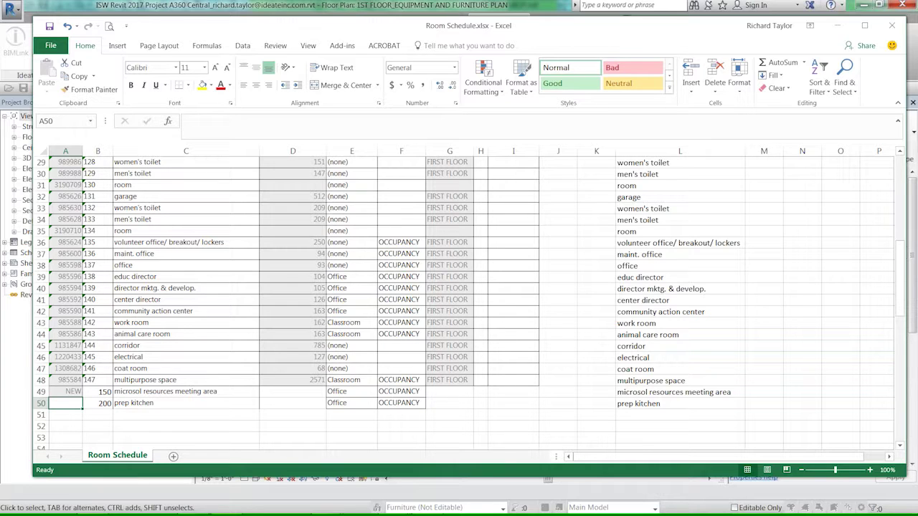
pyautogui.doubleClick(73, 402)
pyautogui.write('NEW')
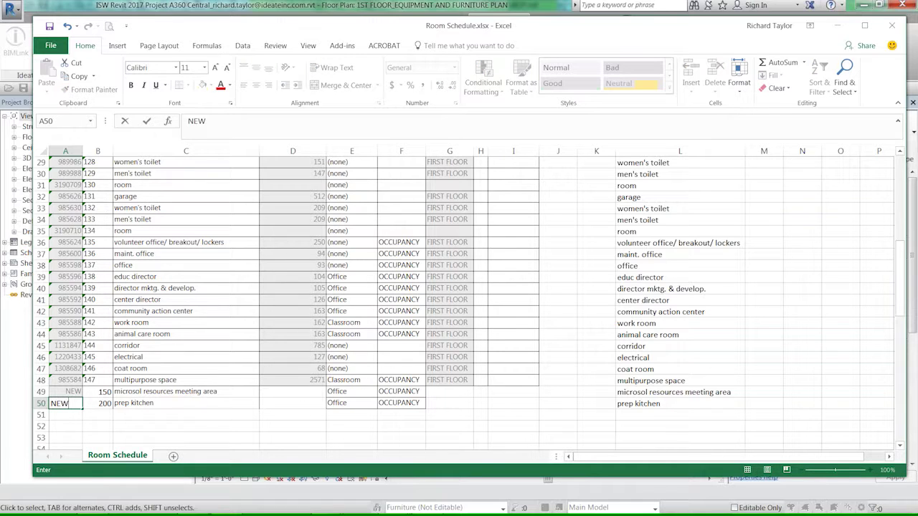
pyautogui.press('Return')
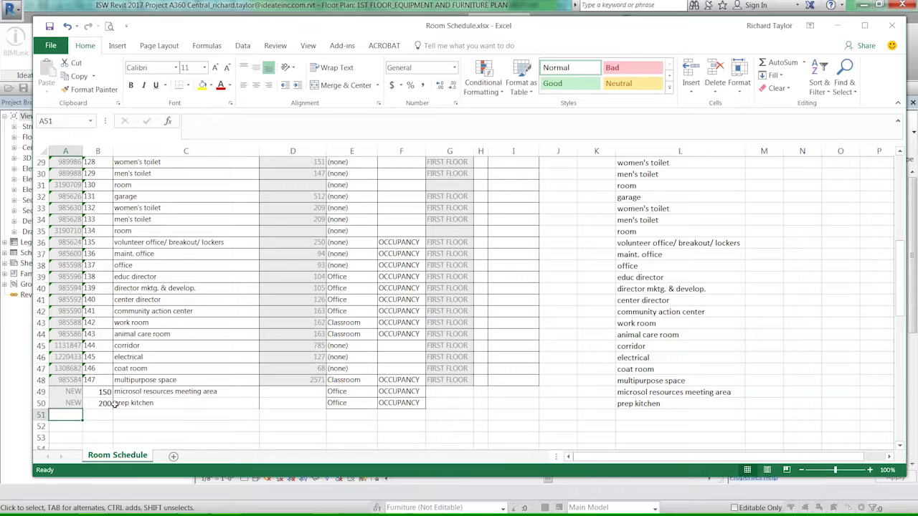
pyautogui.moveTo(902, 274); pyautogui.dragTo(901, 168)
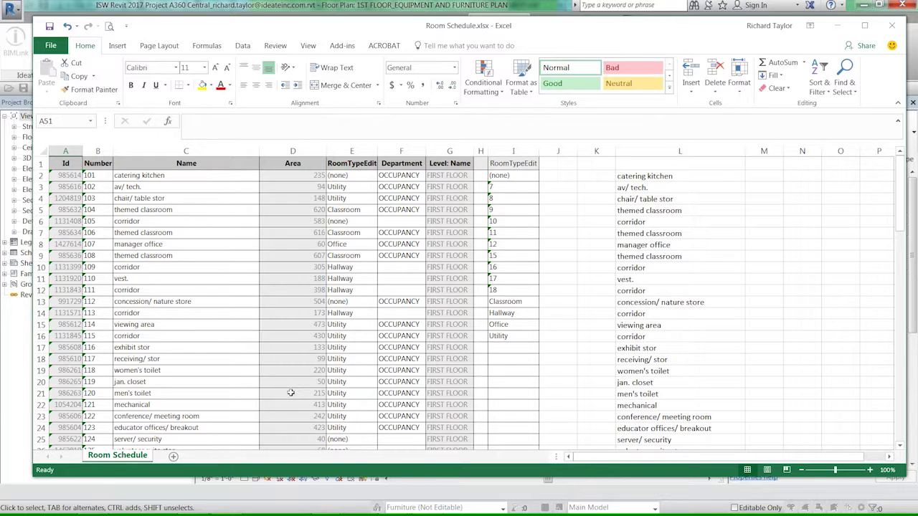
# Step: Change the catering kitchen's area in D2 from 235 to 5000
pyautogui.click(286, 176)
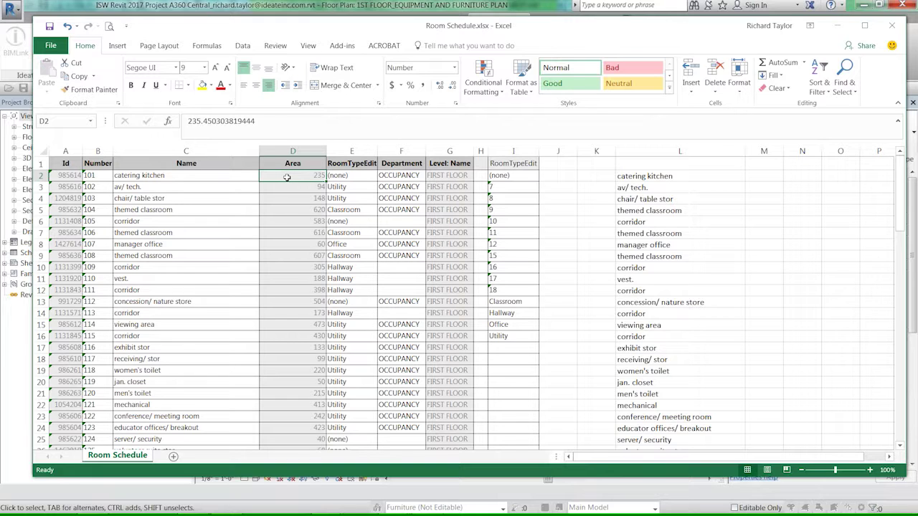
pyautogui.write('5000')
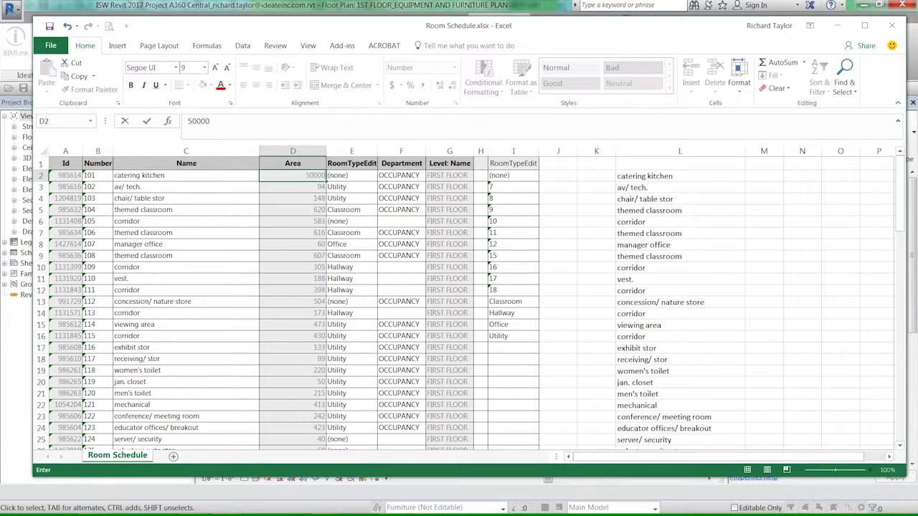
pyautogui.press('Tab')
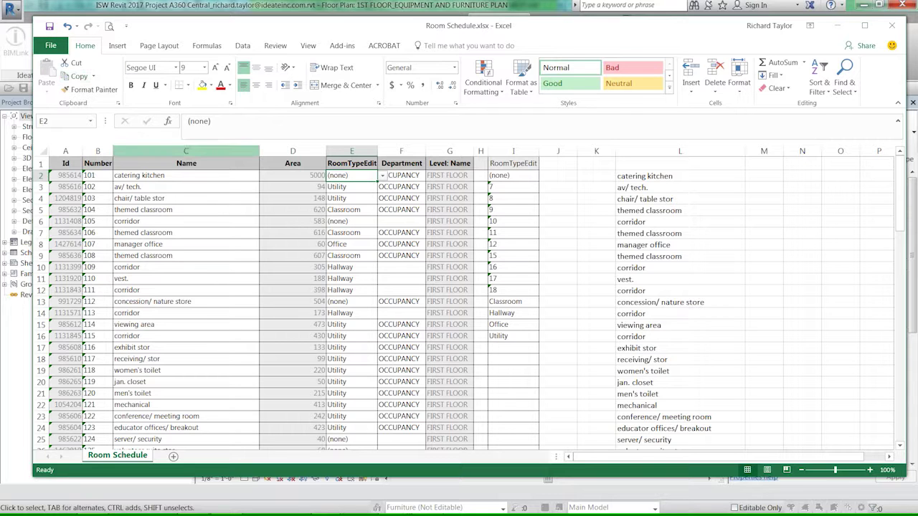
# Step: Back in Revit, import the edited Room Schedule.xlsx through BIMLink after reviewing the enlarged preview
pyautogui.hotkey('alt', 'Tab')
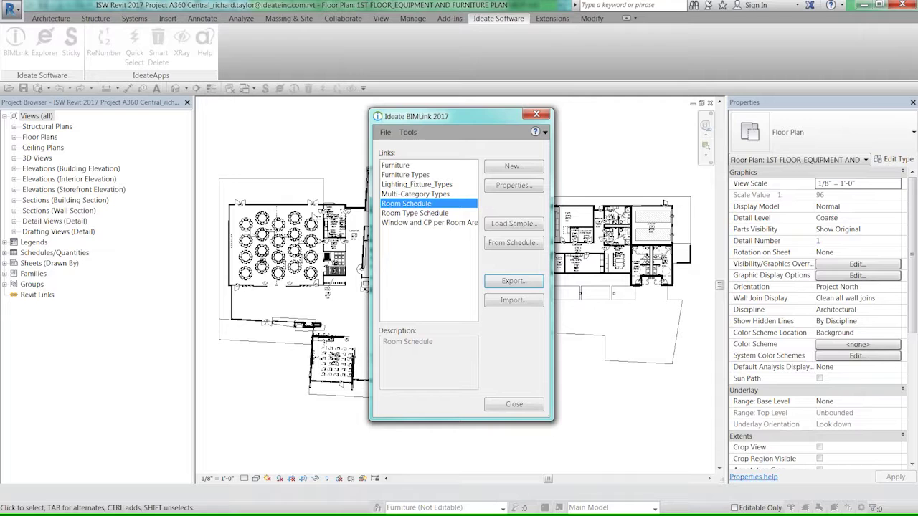
pyautogui.click(512, 300)
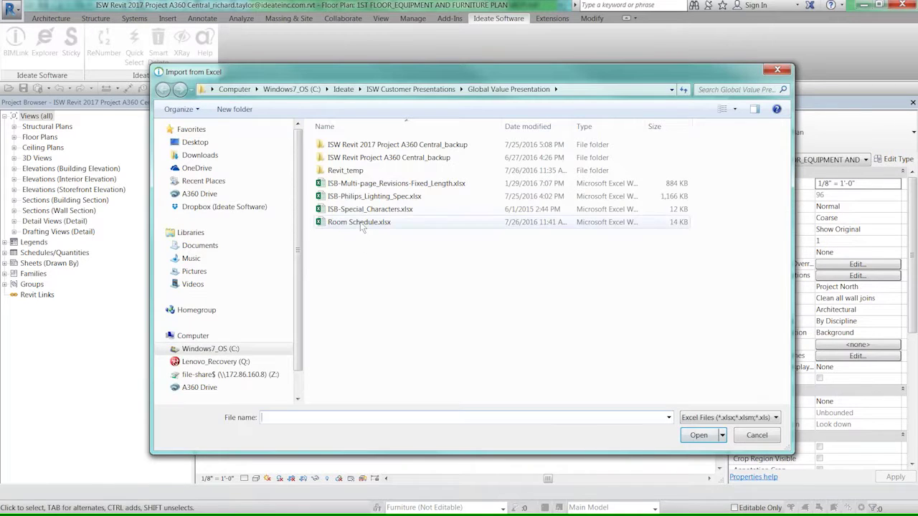
pyautogui.click(361, 222)
pyautogui.click(690, 437)
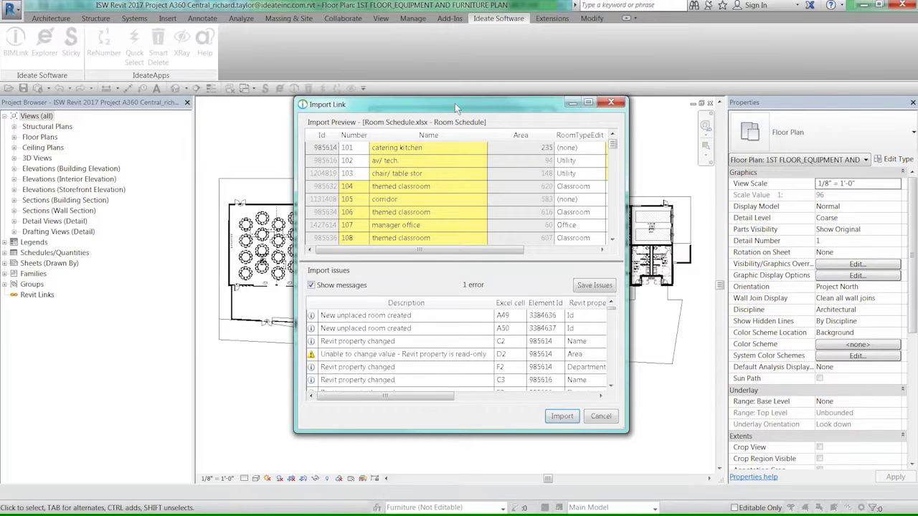
pyautogui.moveTo(455, 103); pyautogui.dragTo(379, 95)
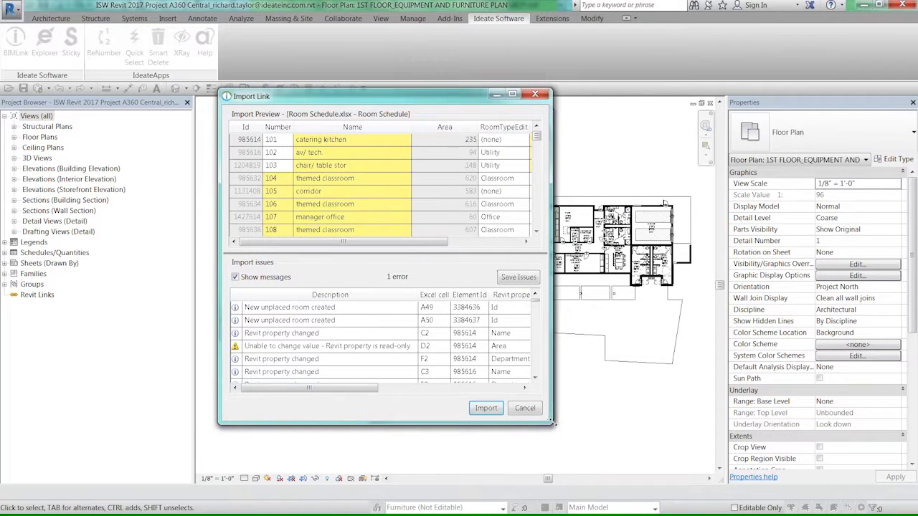
pyautogui.moveTo(554, 423); pyautogui.dragTo(770, 493)
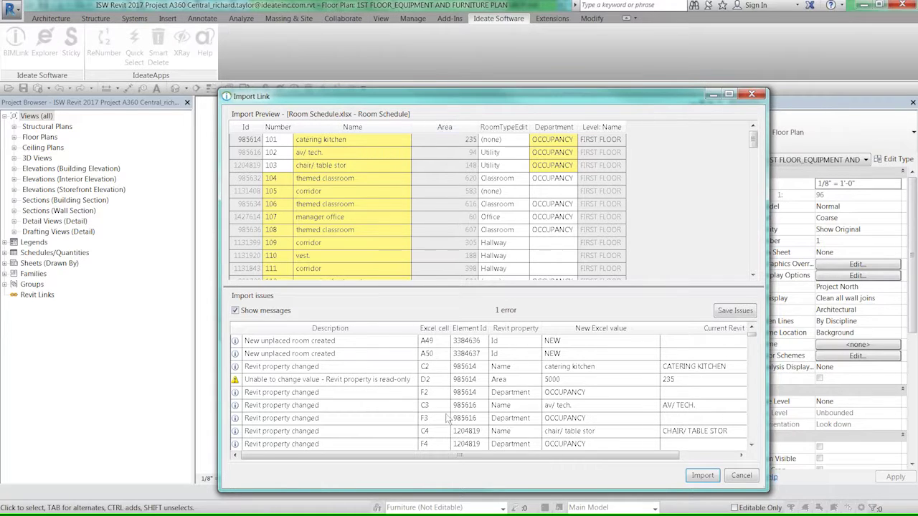
pyautogui.click(702, 475)
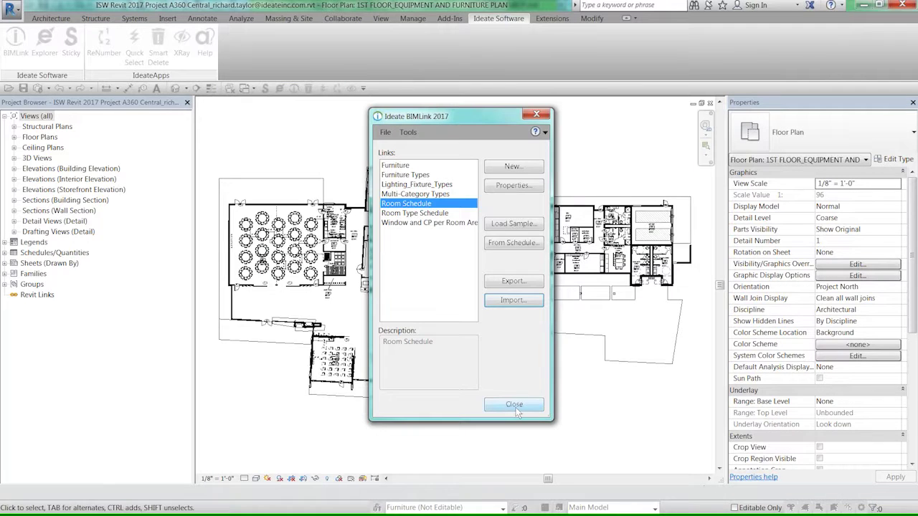
# Step: Close BIMLink, move the multipurpose space tag aside, and delete the multipurpose space room
pyautogui.click(515, 405)
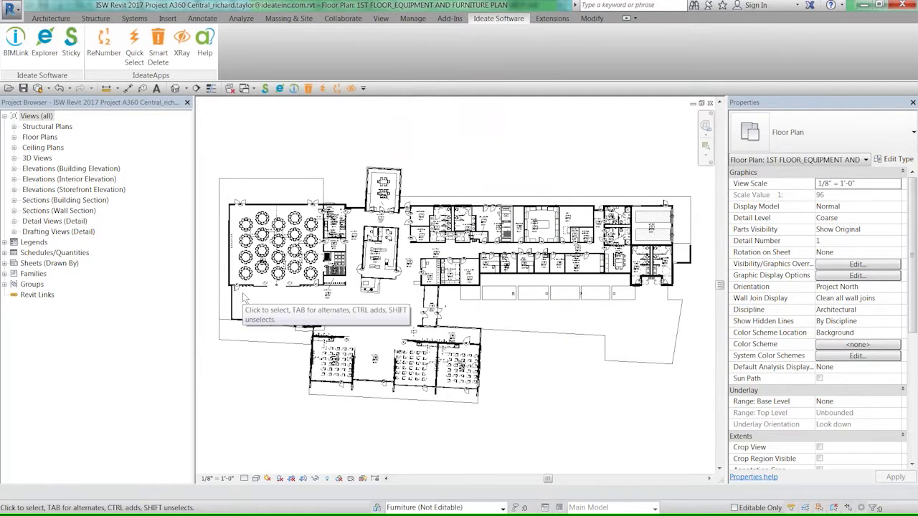
pyautogui.scroll(5, 265, 287)
pyautogui.scroll(2, 531, 333)
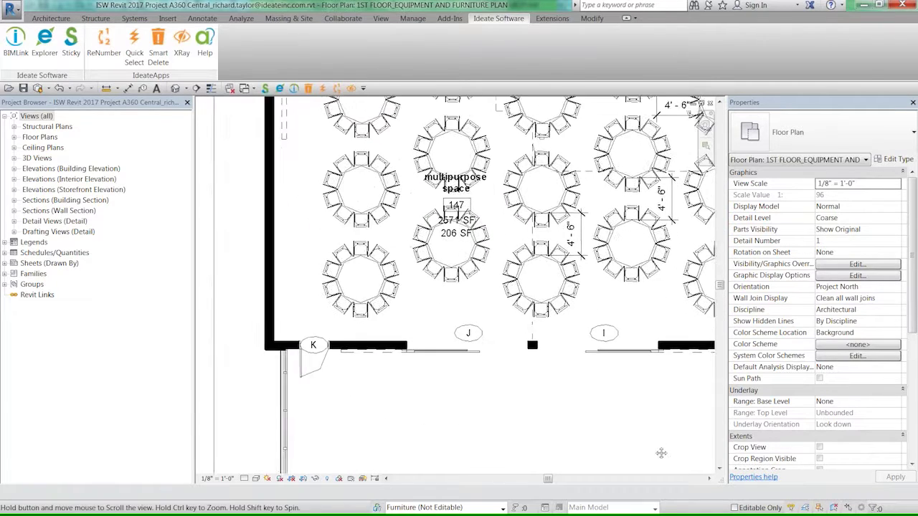
pyautogui.moveTo(437, 183); pyautogui.dragTo(294, 267)
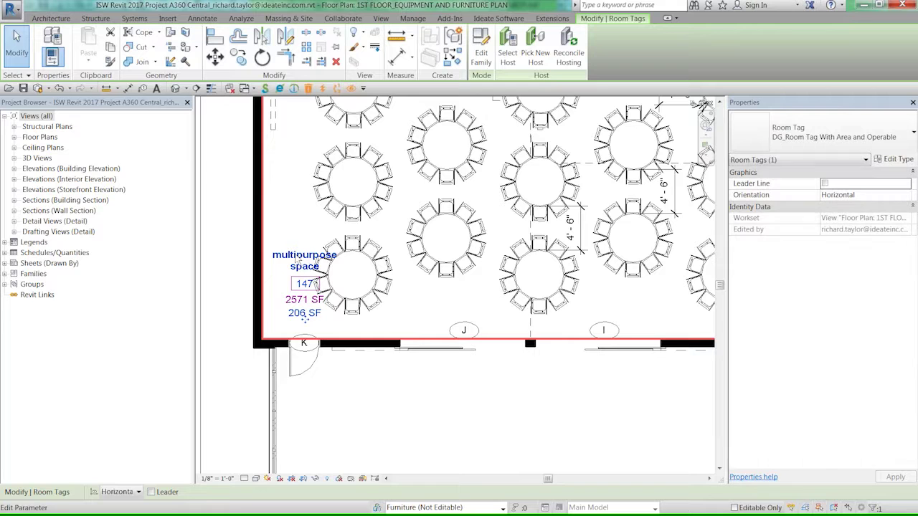
pyautogui.click(300, 265)
pyautogui.press('Return')
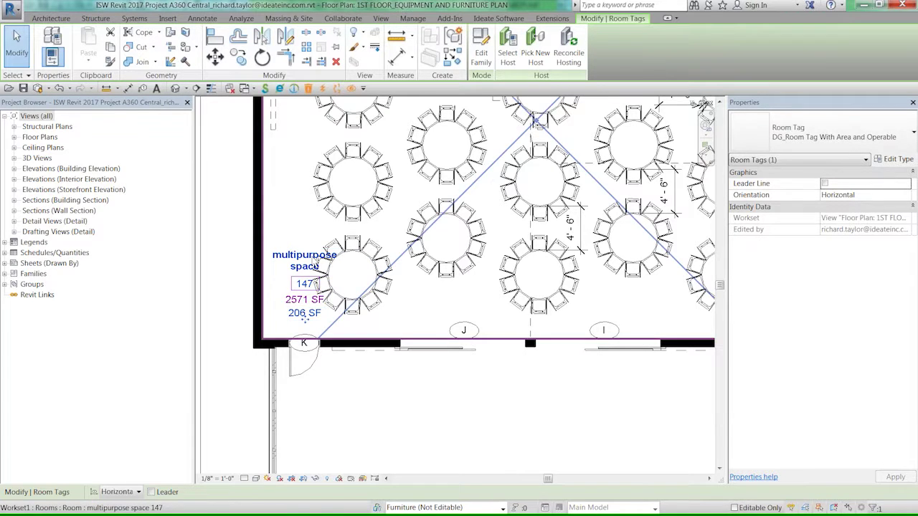
pyautogui.click(388, 266)
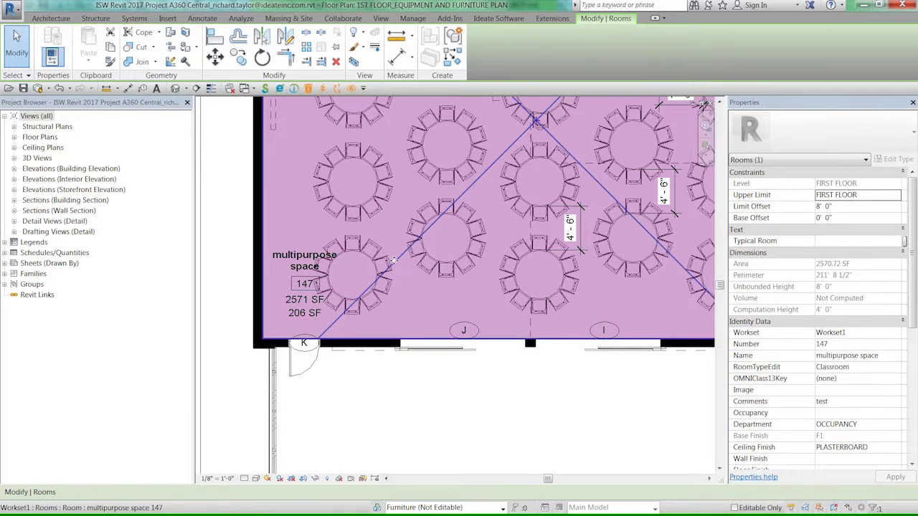
pyautogui.press('Delete')
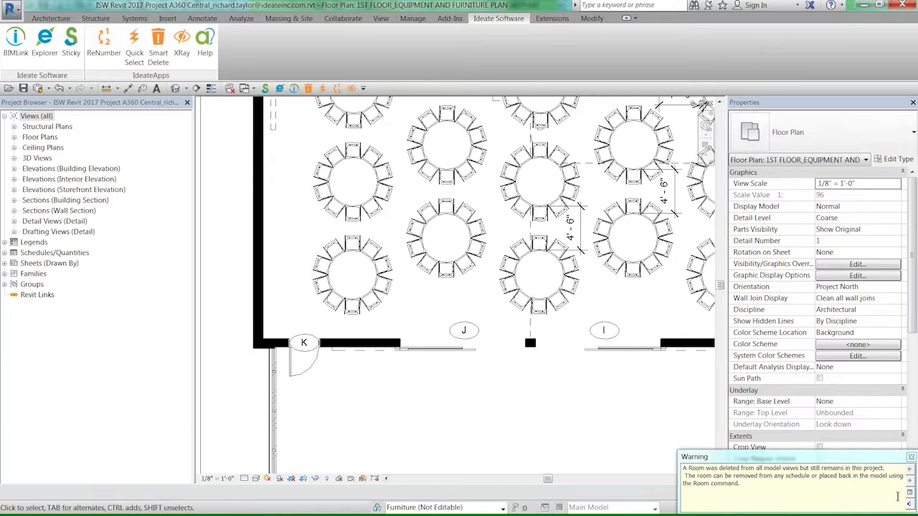
# Step: Place unplaced room 150 microsol resources meeting area in the former multipurpose space
pyautogui.click(911, 458)
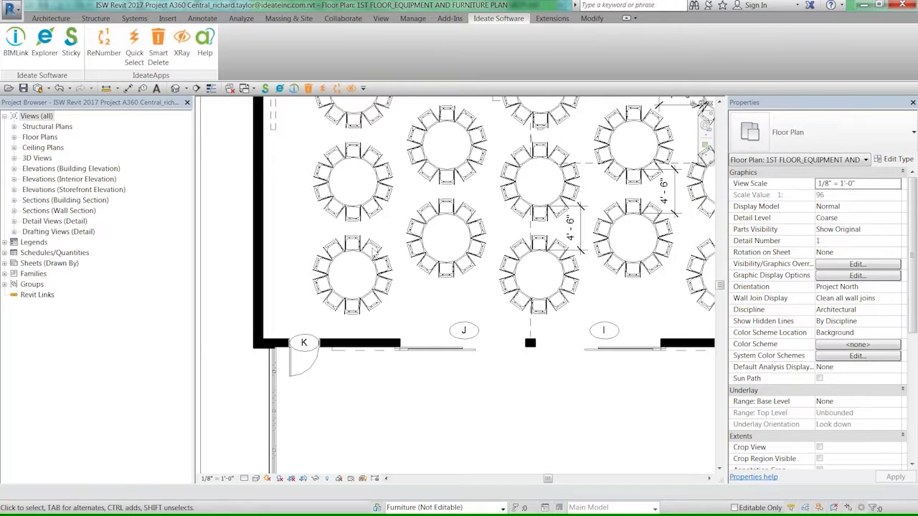
pyautogui.click(63, 19)
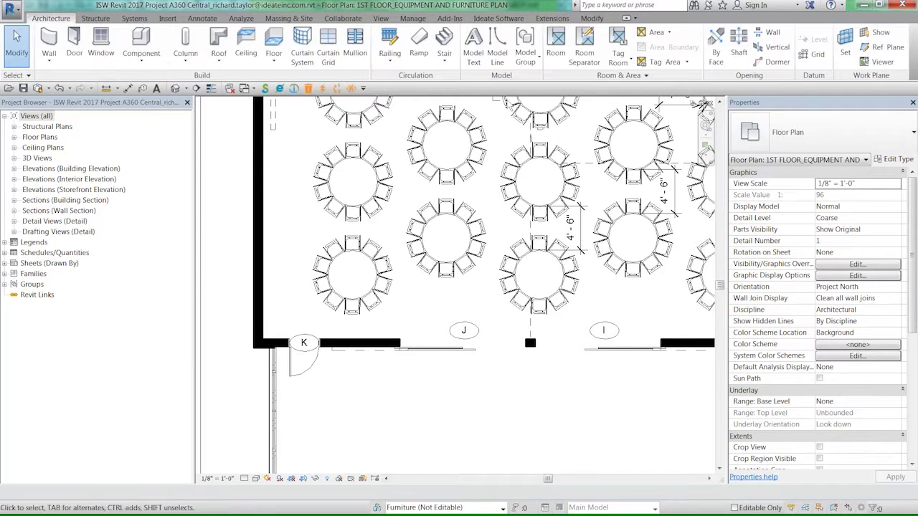
pyautogui.click(557, 44)
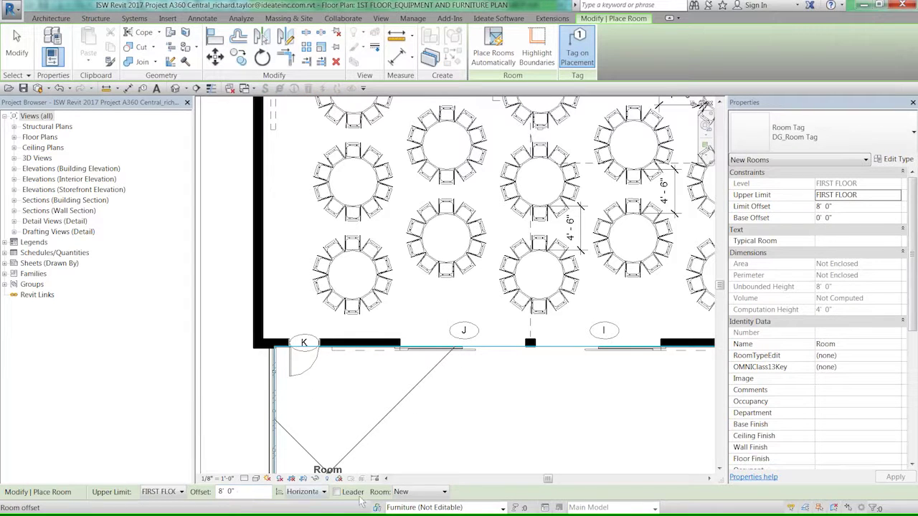
pyautogui.click(445, 492)
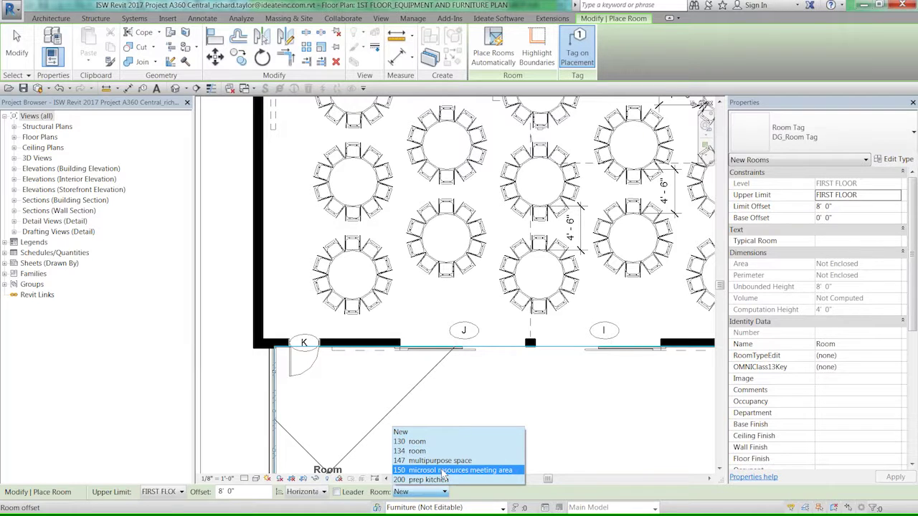
pyautogui.click(443, 471)
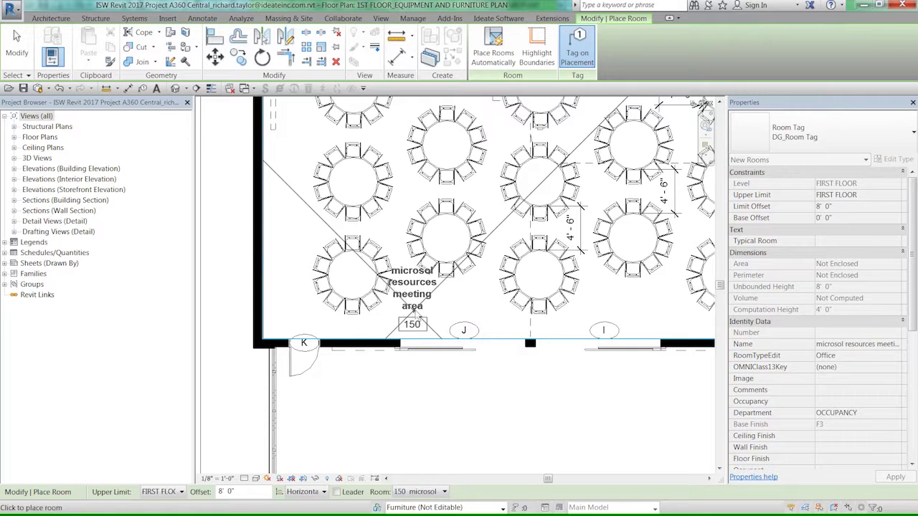
pyautogui.click(530, 332)
pyautogui.press('Escape')
pyautogui.press('Escape')
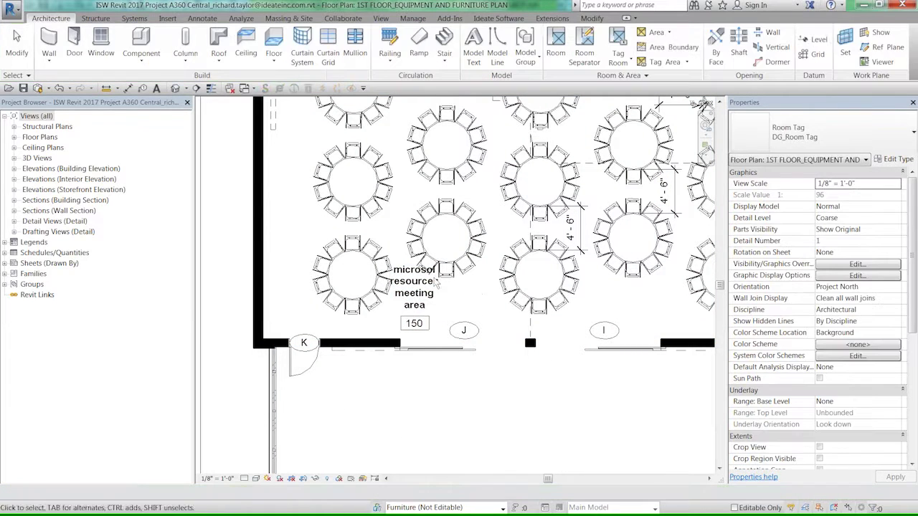
# Step: Move the room 150 tag up and to the left
pyautogui.moveTo(435, 282); pyautogui.dragTo(284, 215)
pyautogui.press('Escape')
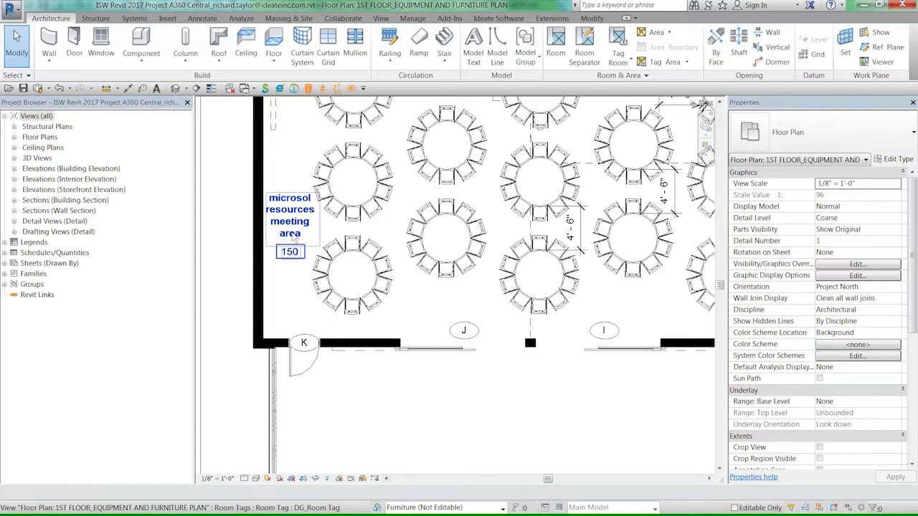
pyautogui.click(293, 248)
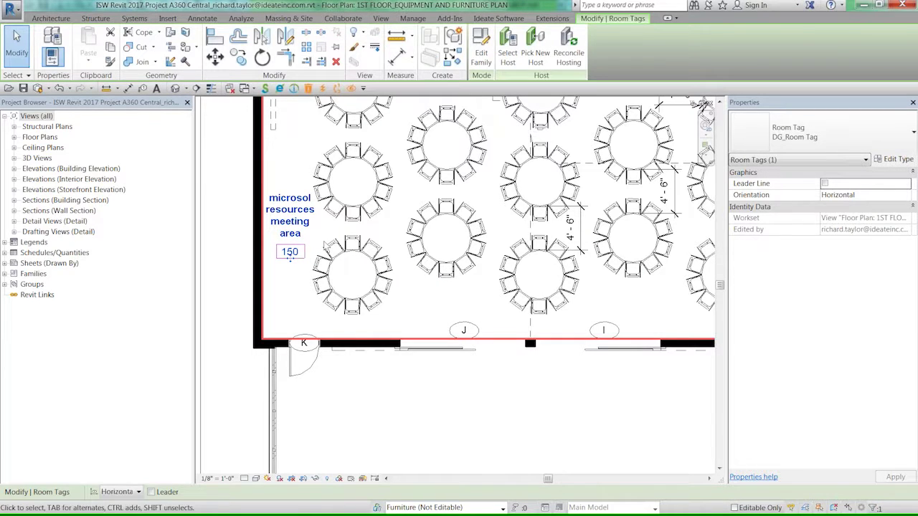
pyautogui.press('Escape')
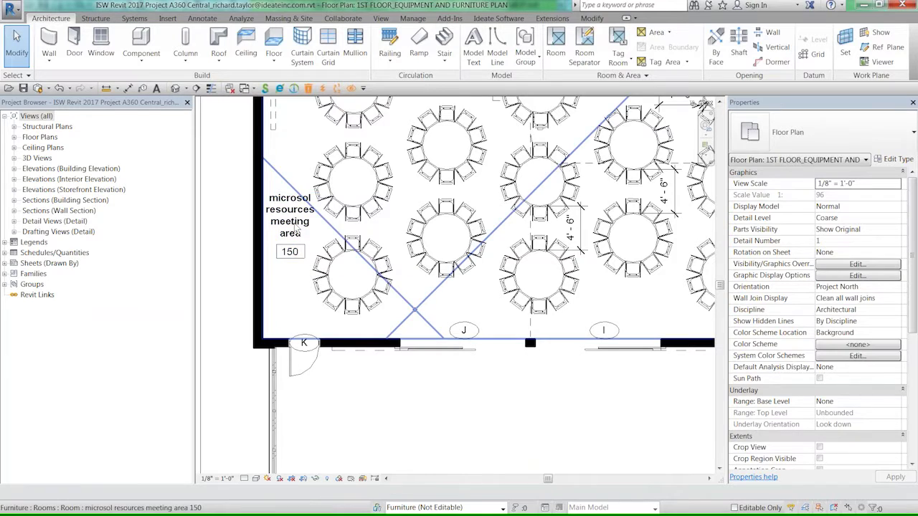
# Step: Check room 150's Identity Data, then zoom to fit the whole first-floor plan
pyautogui.click(296, 227)
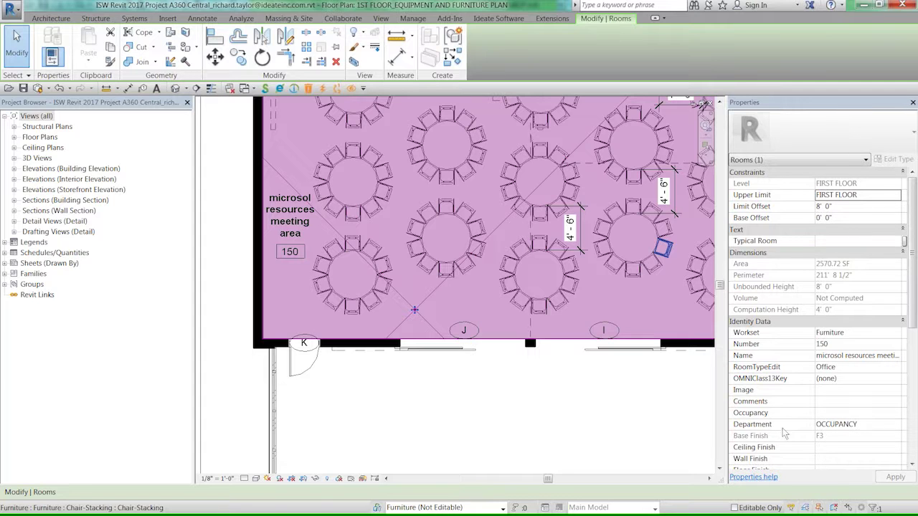
pyautogui.moveTo(913, 324); pyautogui.dragTo(913, 396)
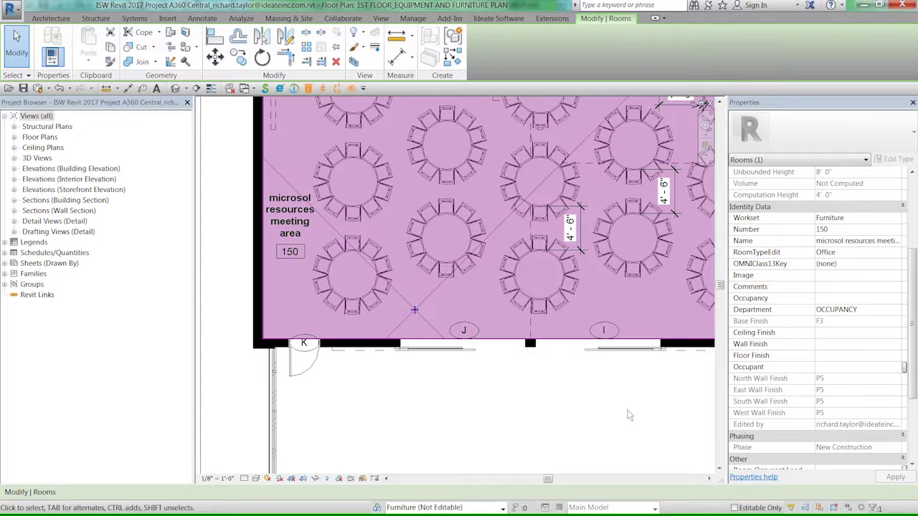
pyautogui.click(472, 412)
pyautogui.scroll(-5, 472, 413)
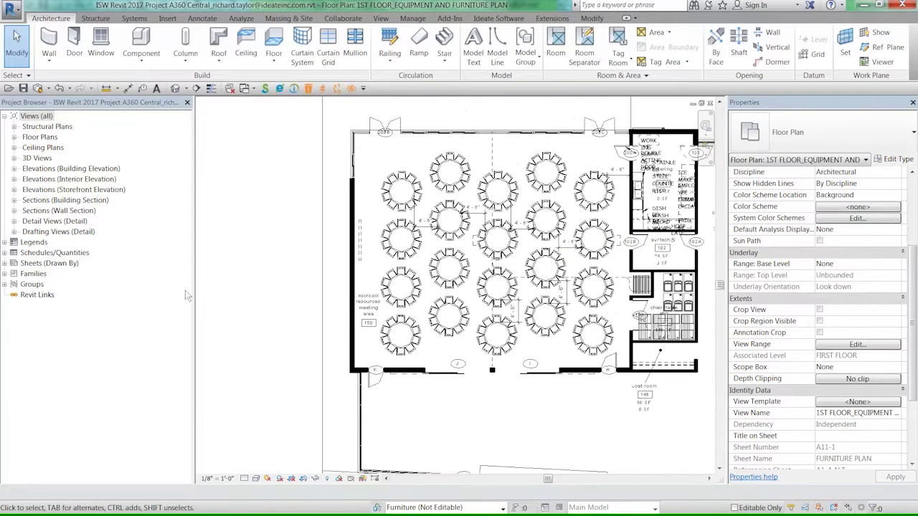
pyautogui.rightClick(268, 258)
pyautogui.click(304, 361)
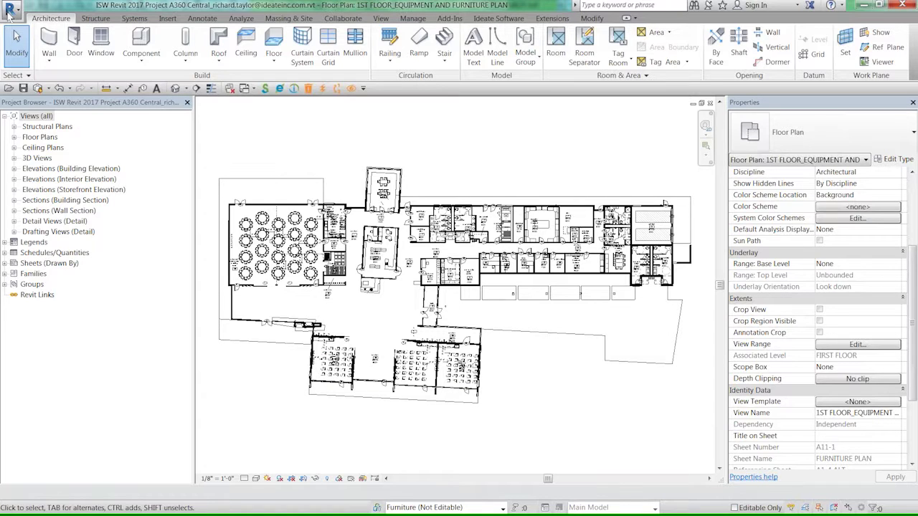
# Step: Open the project MEP Revit 2017 Project A360 Central.rvt
pyautogui.click(10, 10)
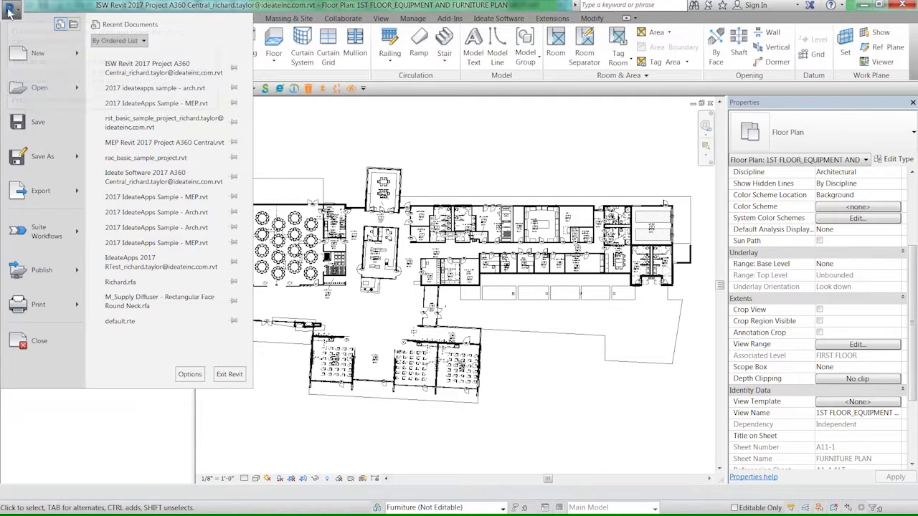
pyautogui.moveTo(44, 92)
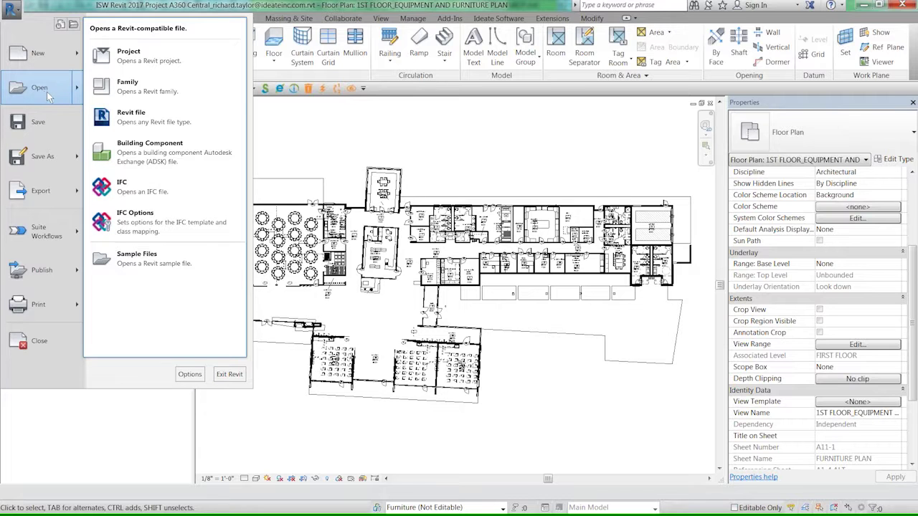
pyautogui.click(119, 61)
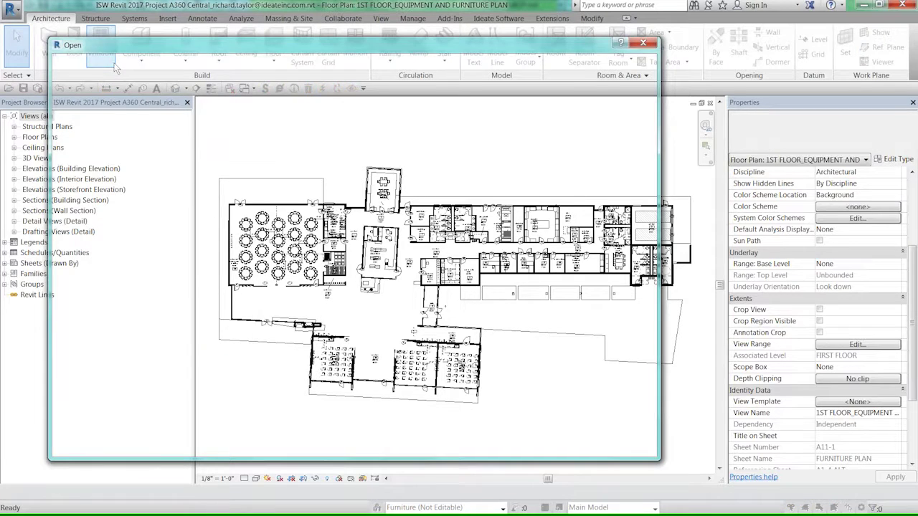
pyautogui.click(215, 138)
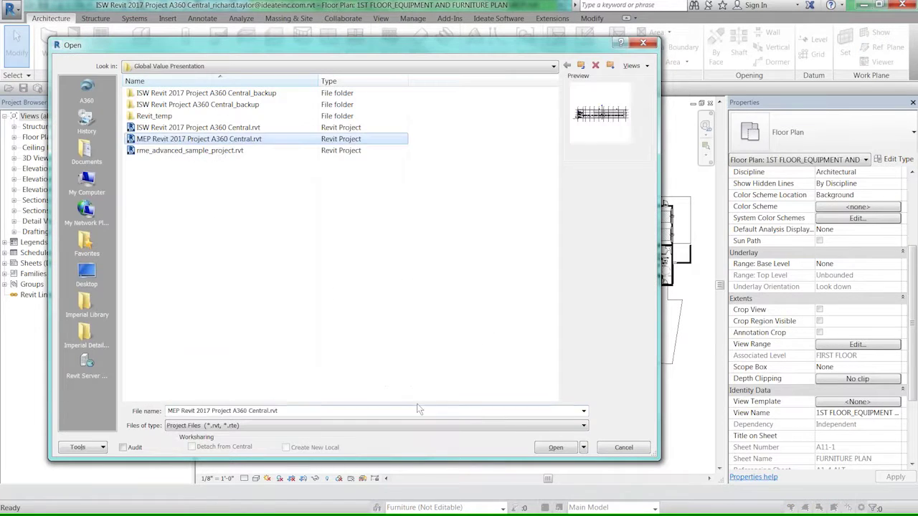
pyautogui.click(556, 447)
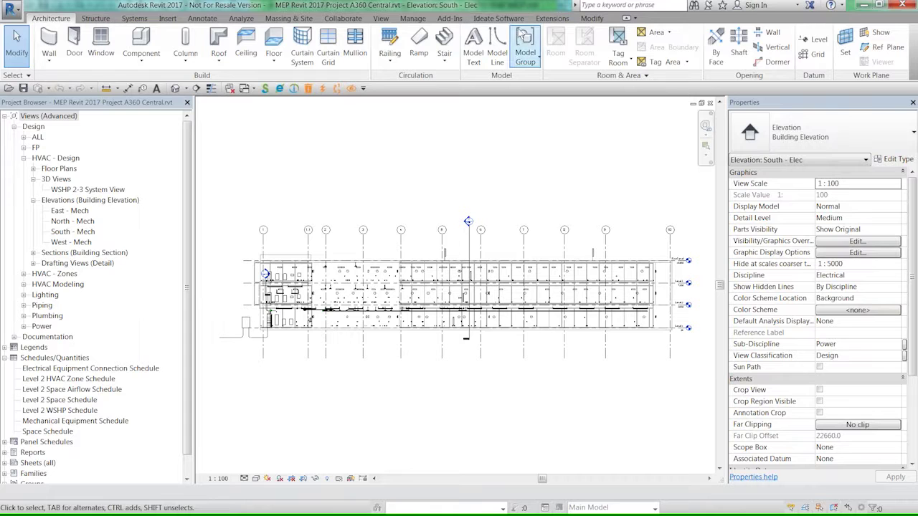
pyautogui.click(488, 19)
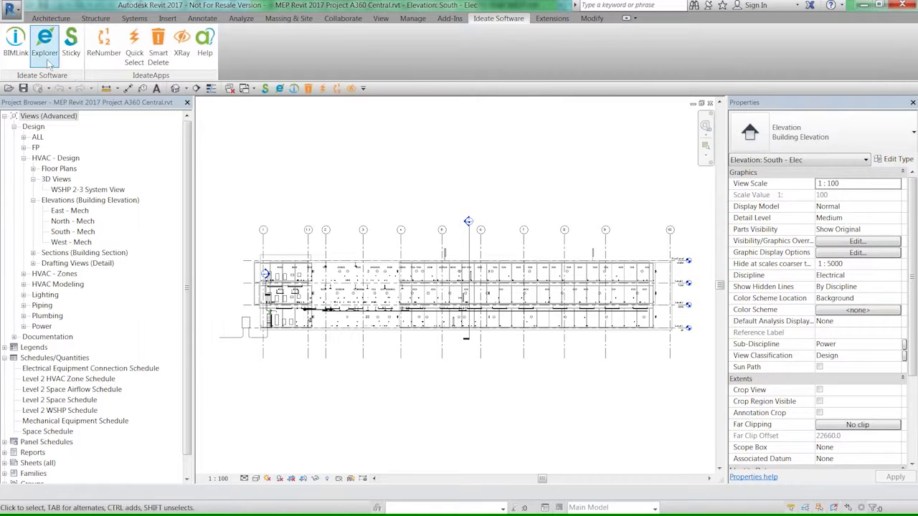
# Step: Load the Quality Control sample QC-MC-Device_Elevations and export it to QC-MC-Device_Elevations.xlsx
pyautogui.click(15, 40)
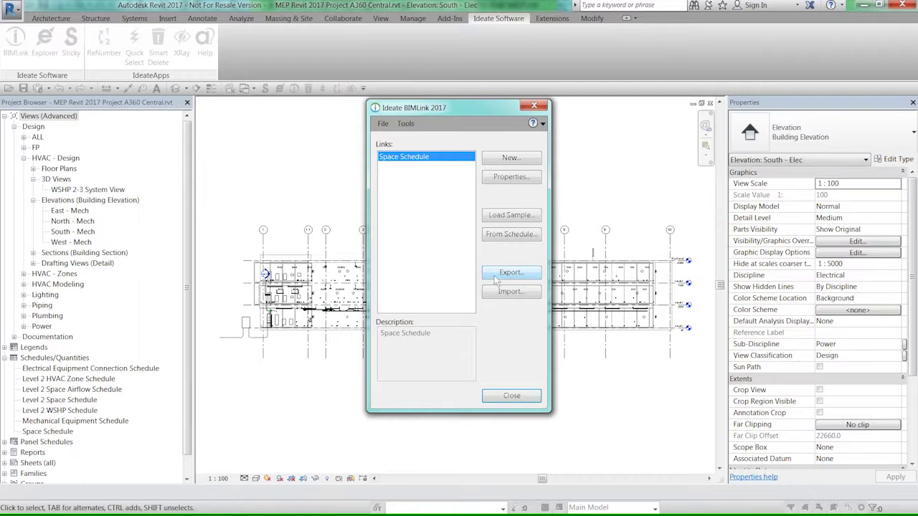
pyautogui.click(508, 215)
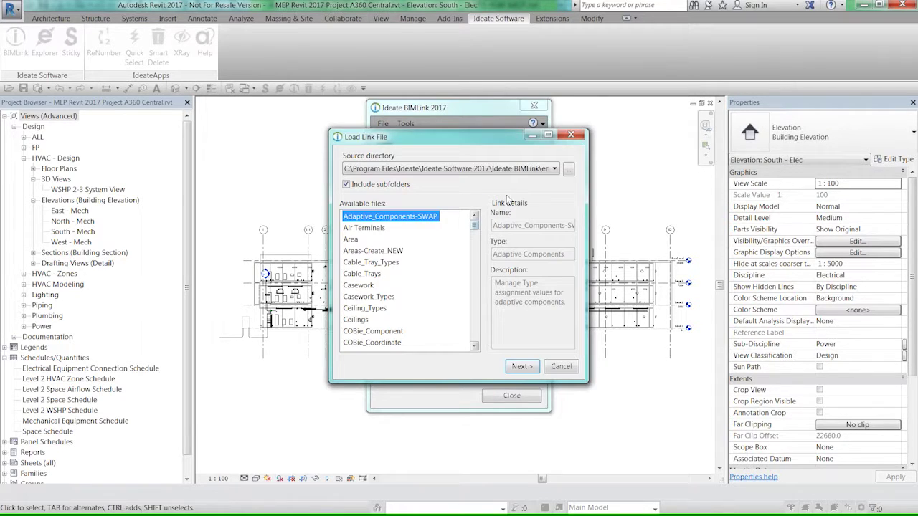
pyautogui.click(524, 170)
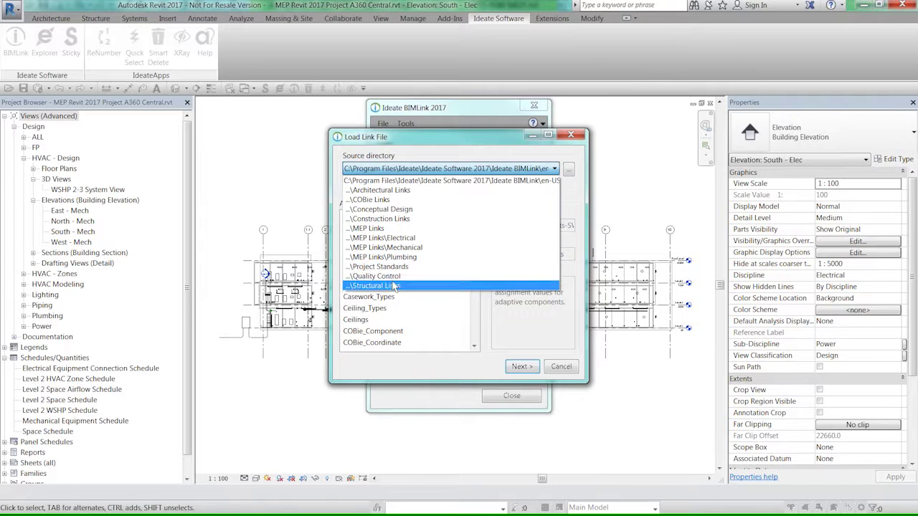
pyautogui.click(390, 276)
pyautogui.scroll(-2, 385, 268)
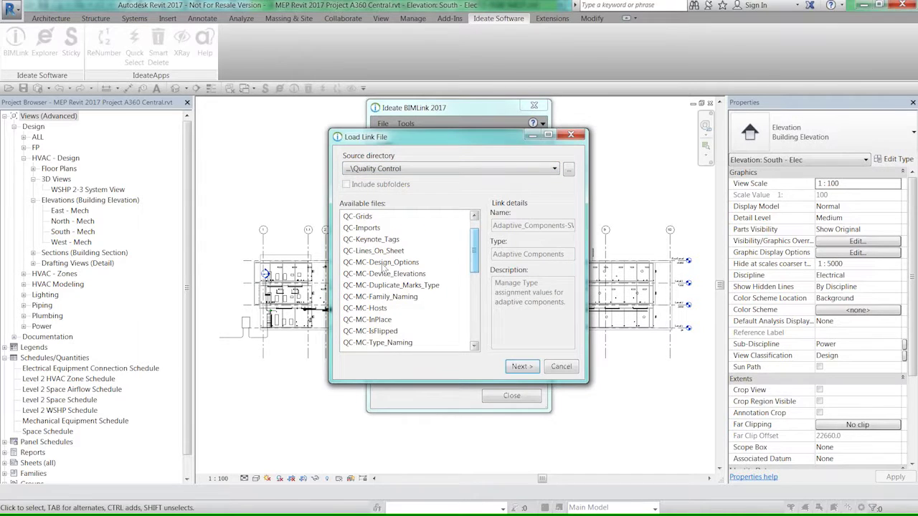
pyautogui.click(522, 367)
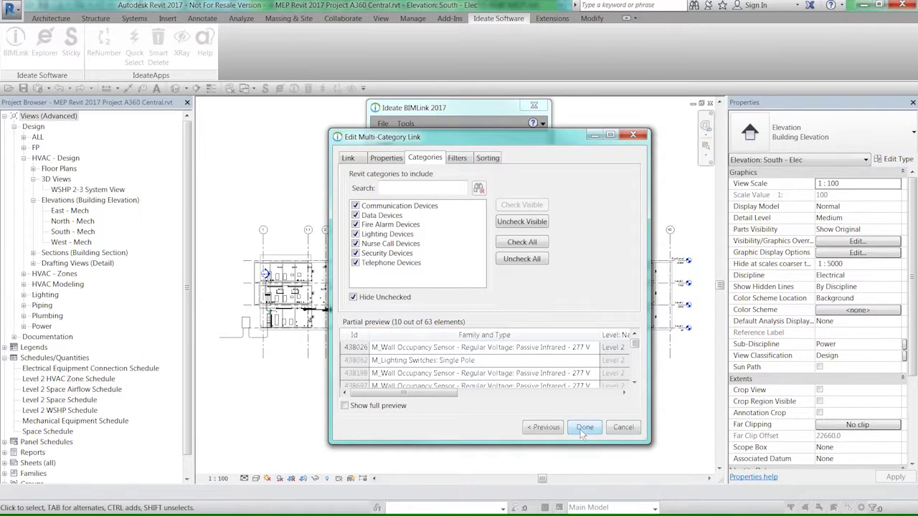
pyautogui.click(584, 427)
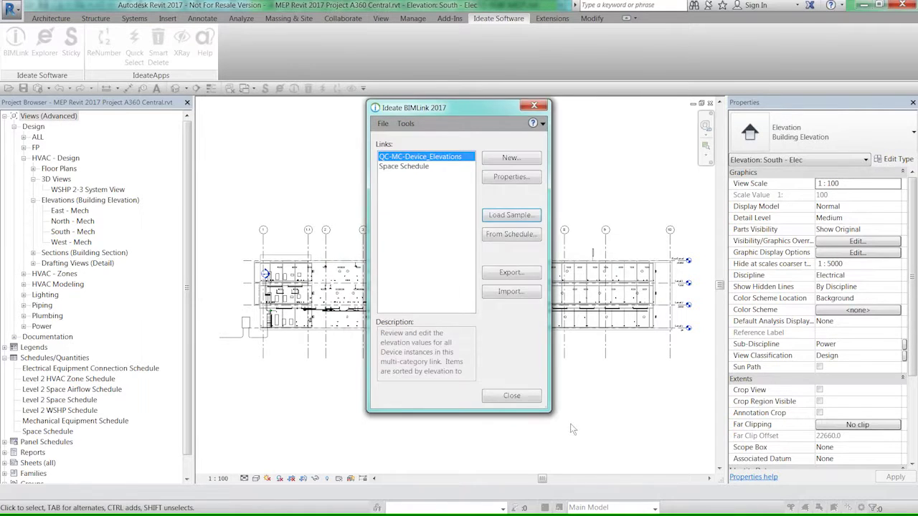
pyautogui.click(505, 277)
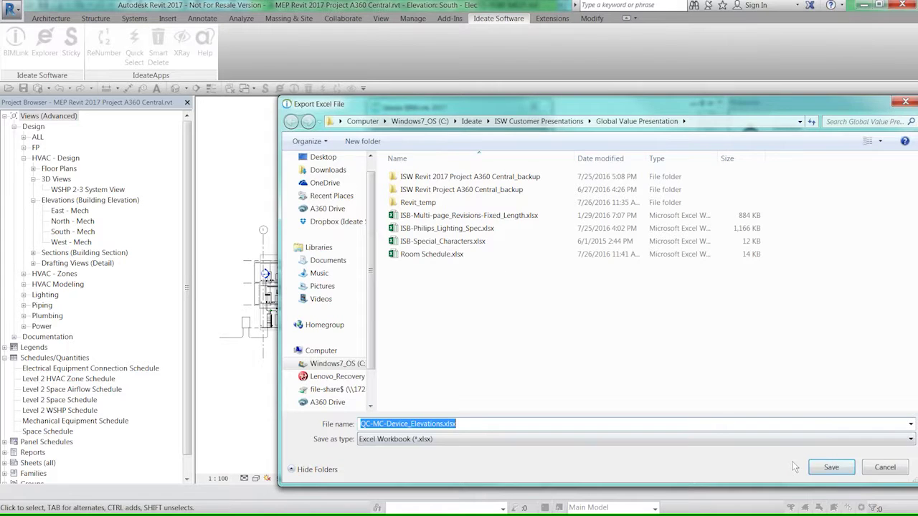
pyautogui.click(816, 468)
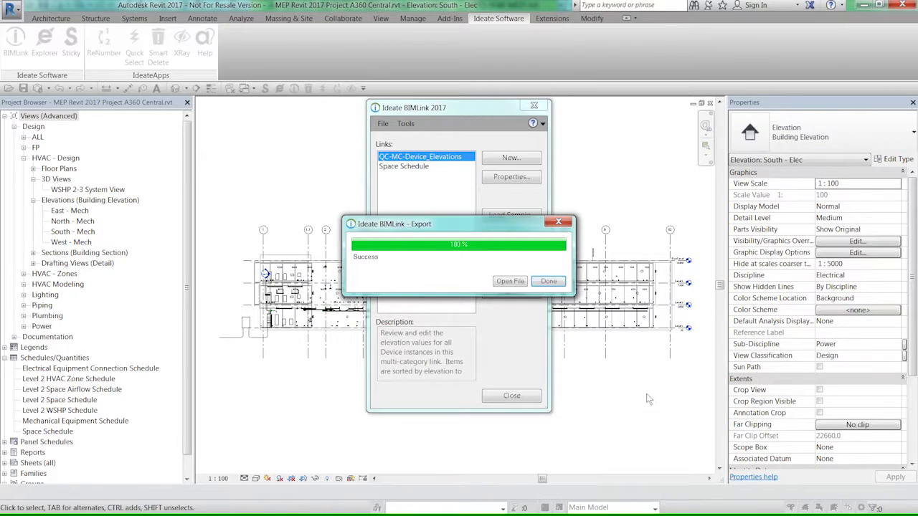
# Step: In the exported workbook, change Workshop IV's elevation in H64 from 1800 to 1200
pyautogui.click(510, 280)
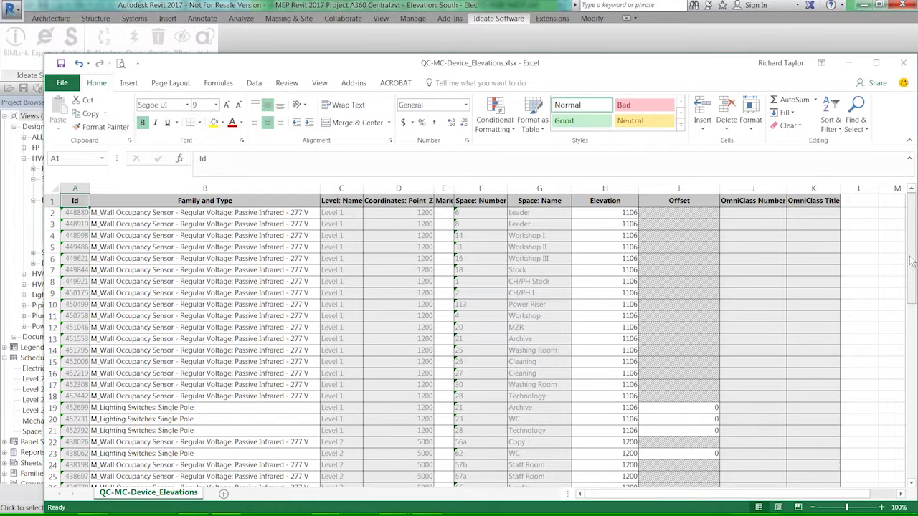
pyautogui.moveTo(911, 262); pyautogui.dragTo(915, 426)
pyautogui.click(611, 475)
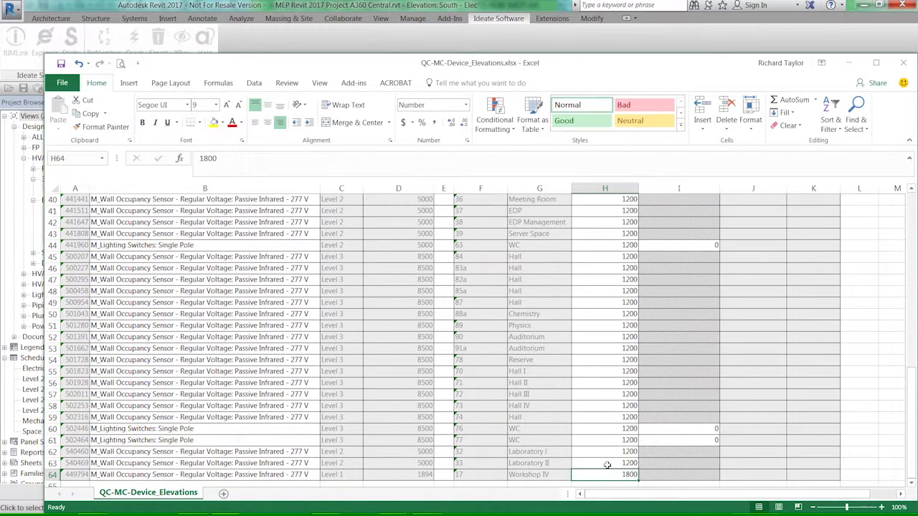
pyautogui.click(607, 465)
pyautogui.click(606, 476)
pyautogui.write('1200')
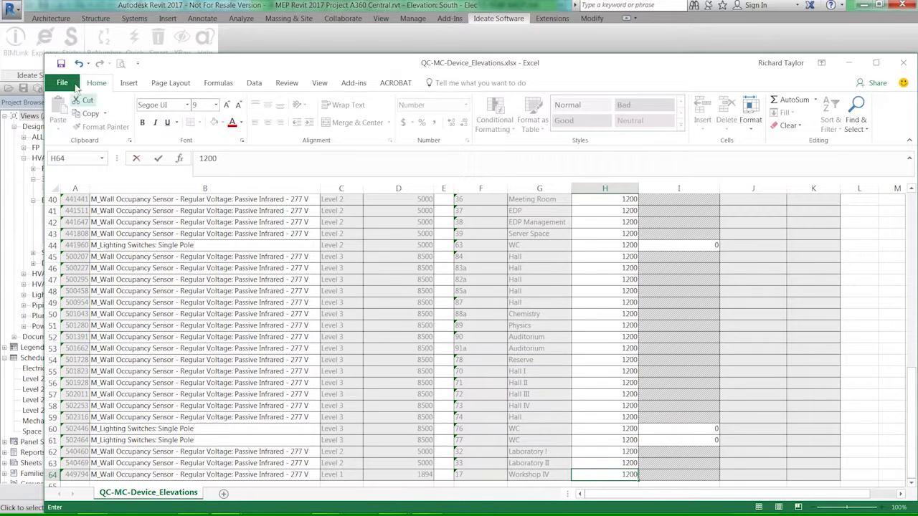
pyautogui.click(61, 63)
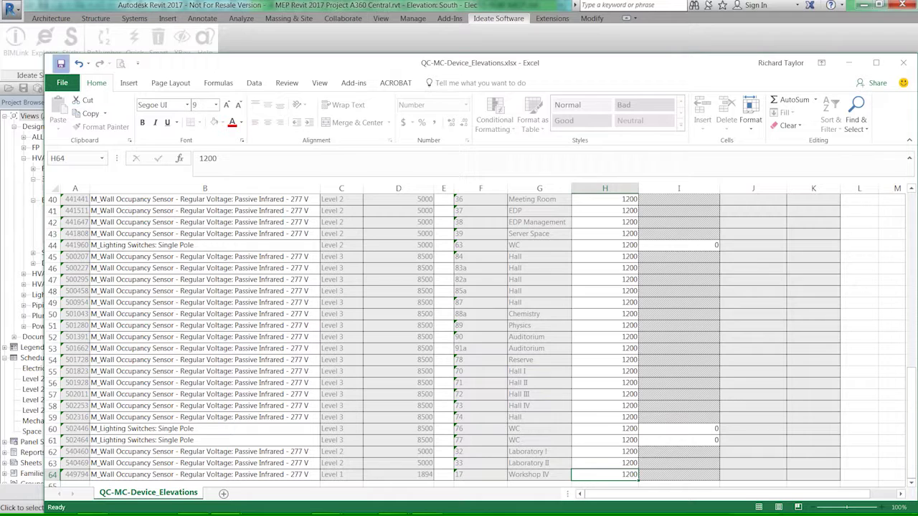
# Step: Copy the Workshop IV device's Id 449794 from A64
pyautogui.click(75, 475)
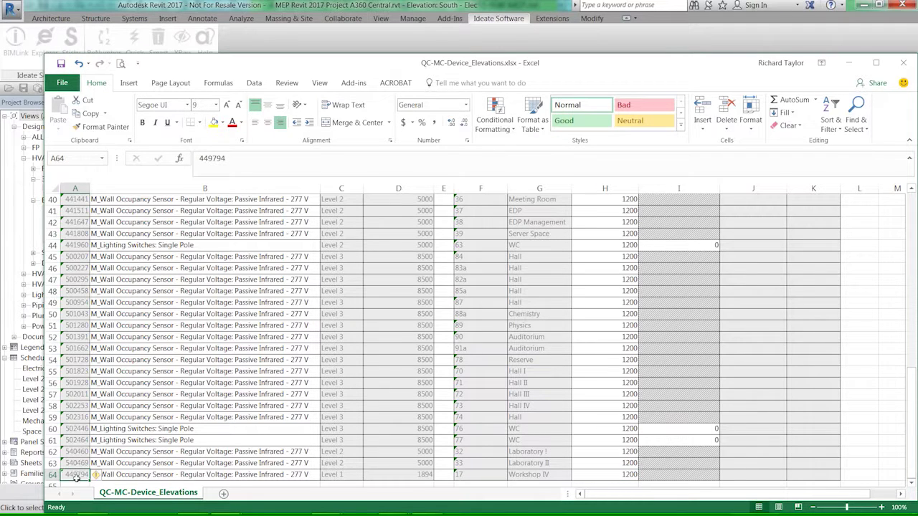
pyautogui.hotkey('ctrl', 'c')
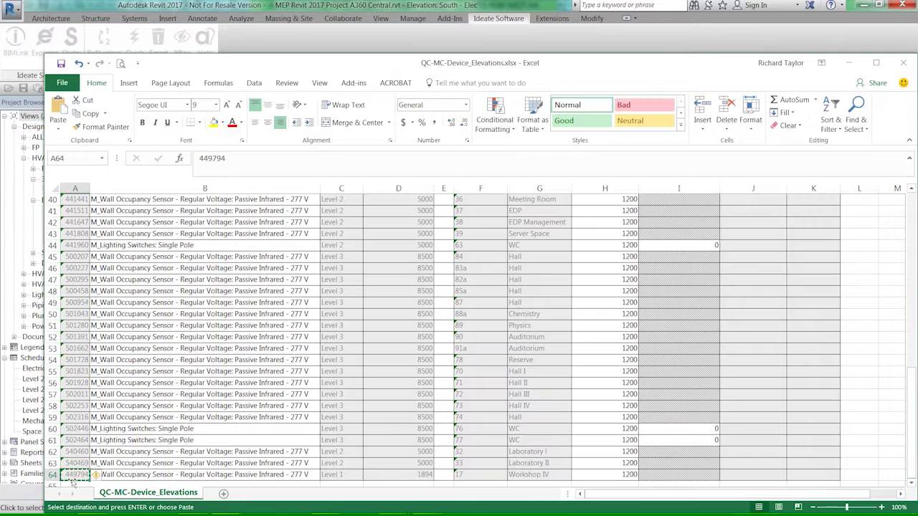
pyautogui.hotkey('alt', 'Tab')
pyautogui.press('Tab')
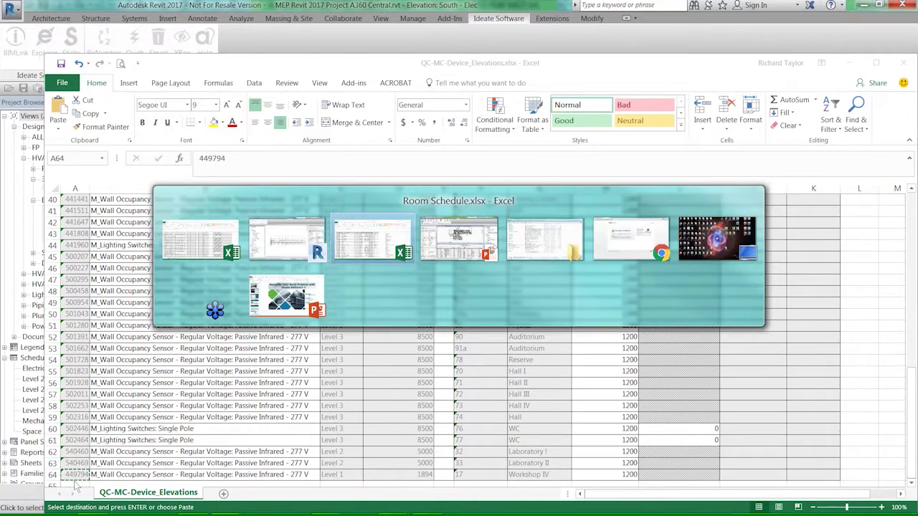
# Step: Return to Revit and bring up the Select by ID tool from Manage
pyautogui.hotkey('alt', 'Tab')
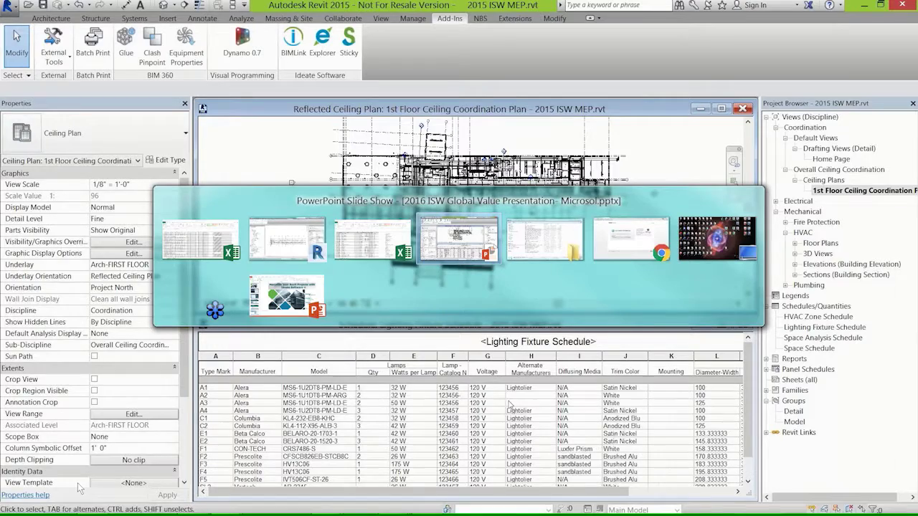
pyautogui.hotkey('alt', 'Tab')
pyautogui.hotkey('alt', 'Tab')
pyautogui.hotkey('alt', 'Tab')
pyautogui.hotkey('alt', 'Tab')
pyautogui.hotkey('alt', 'Tab')
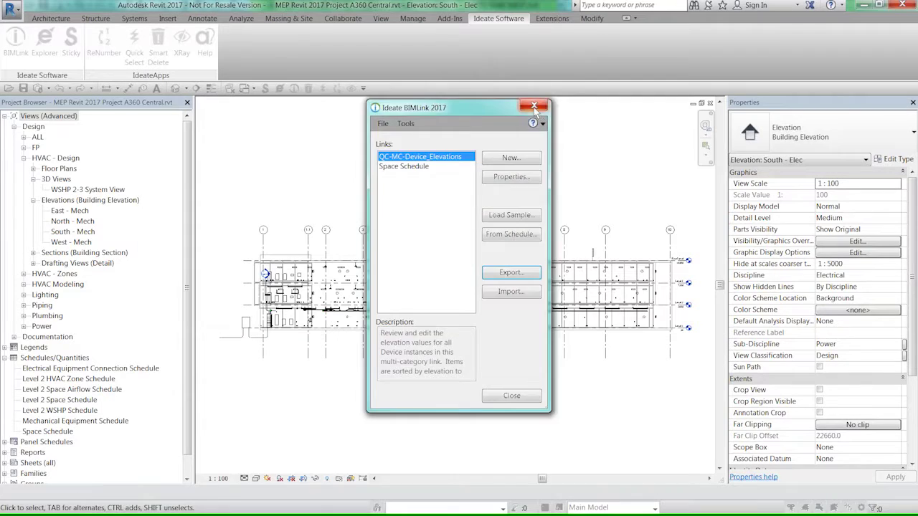
pyautogui.press('Escape')
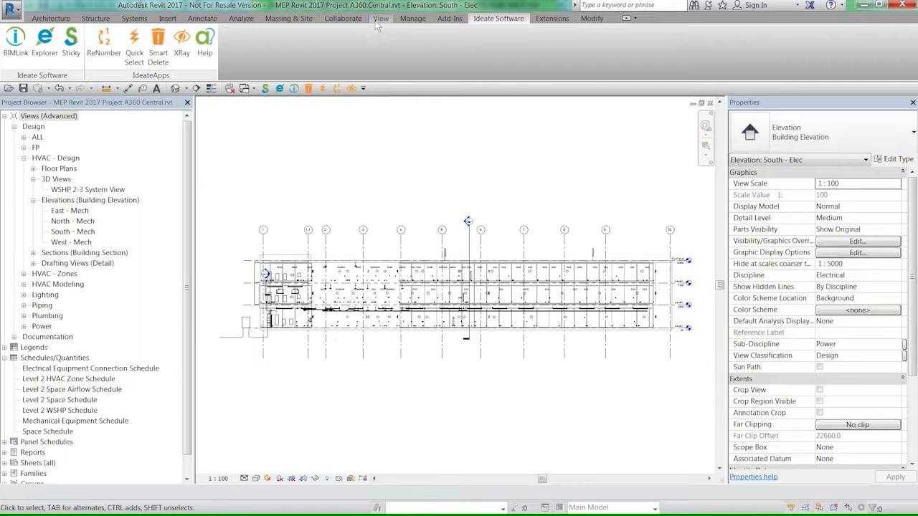
pyautogui.click(412, 18)
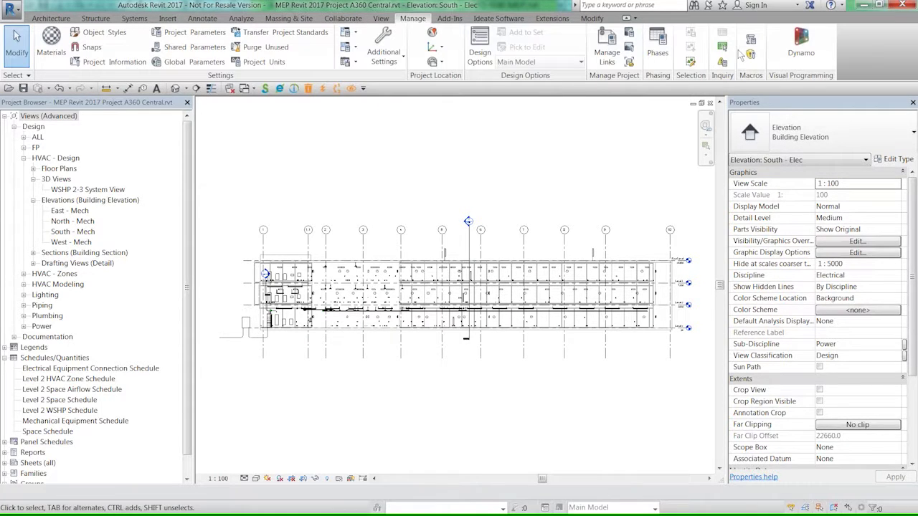
pyautogui.click(722, 48)
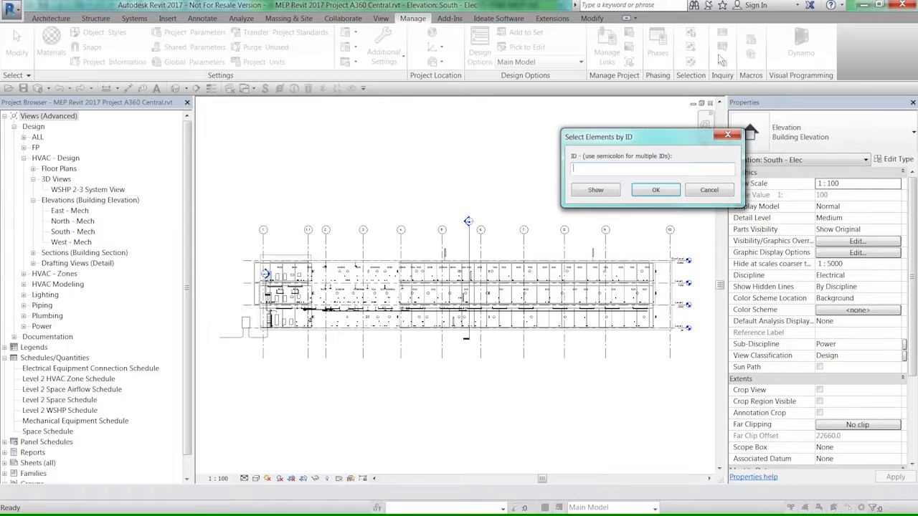
# Step: Show and select element 449794, dismiss the view prompts, and zoom out to locate it
pyautogui.click(596, 192)
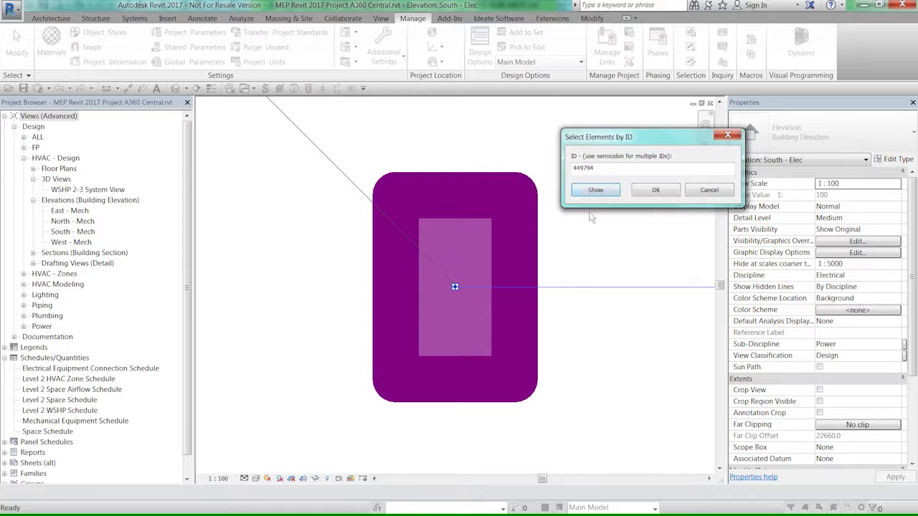
pyautogui.click(596, 190)
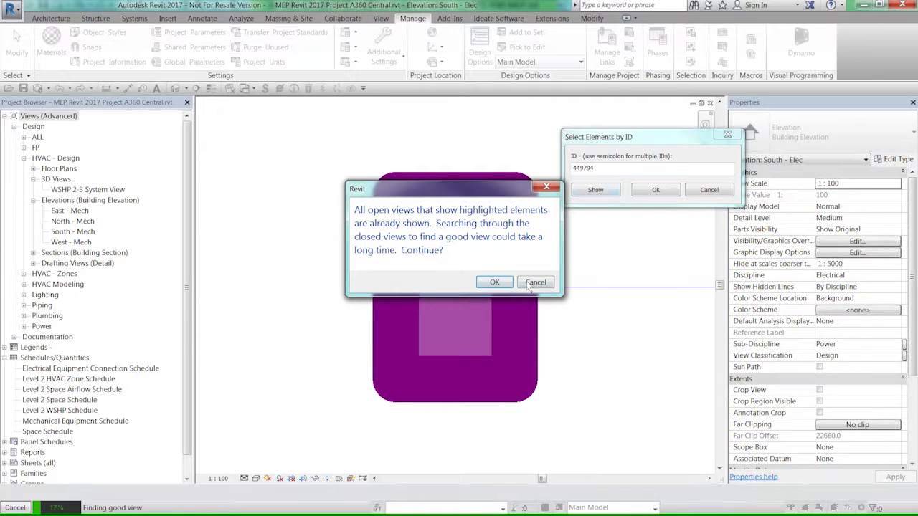
pyautogui.click(530, 284)
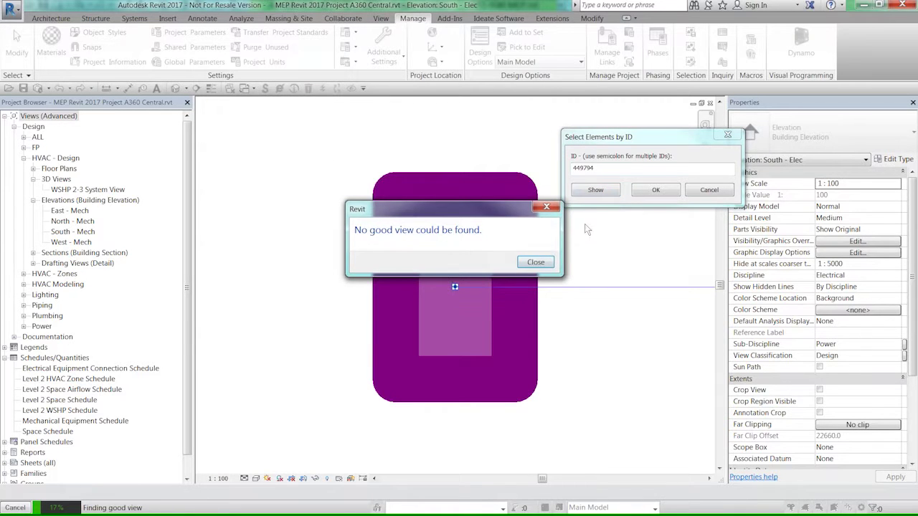
pyautogui.click(537, 264)
pyautogui.click(654, 191)
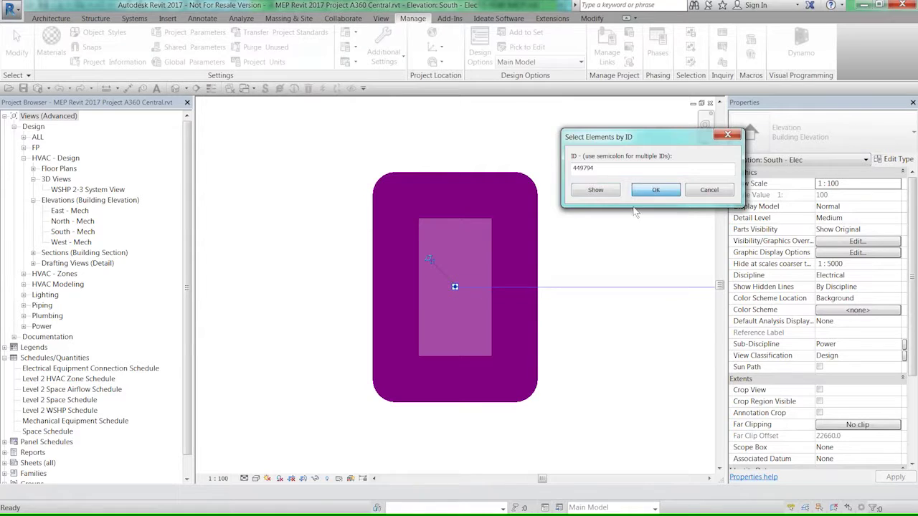
pyautogui.scroll(-5, 579, 225)
pyautogui.scroll(-5, 580, 230)
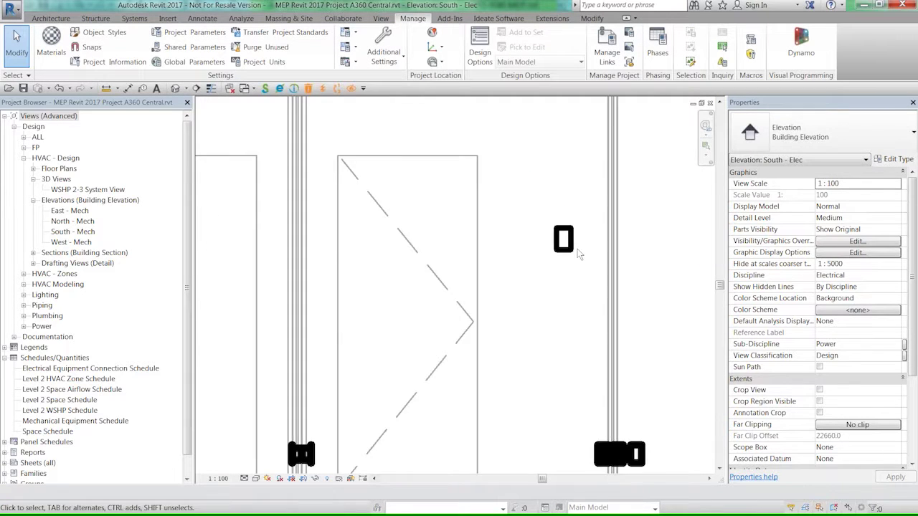
pyautogui.scroll(1, 488, 257)
pyautogui.click(523, 266)
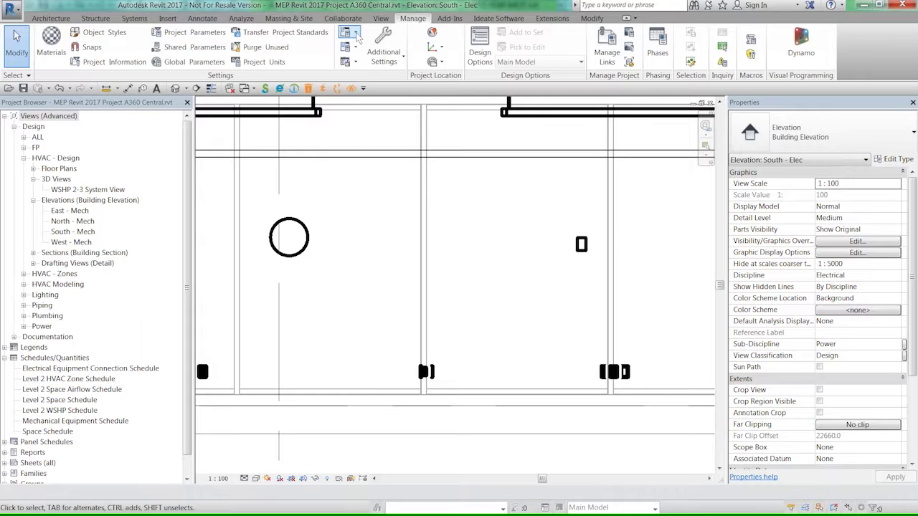
# Step: Import QC-MC-Device_Elevations.xlsx with Ideate BIMLink, lowering device 449794 from 1800 to 1200
pyautogui.click(487, 20)
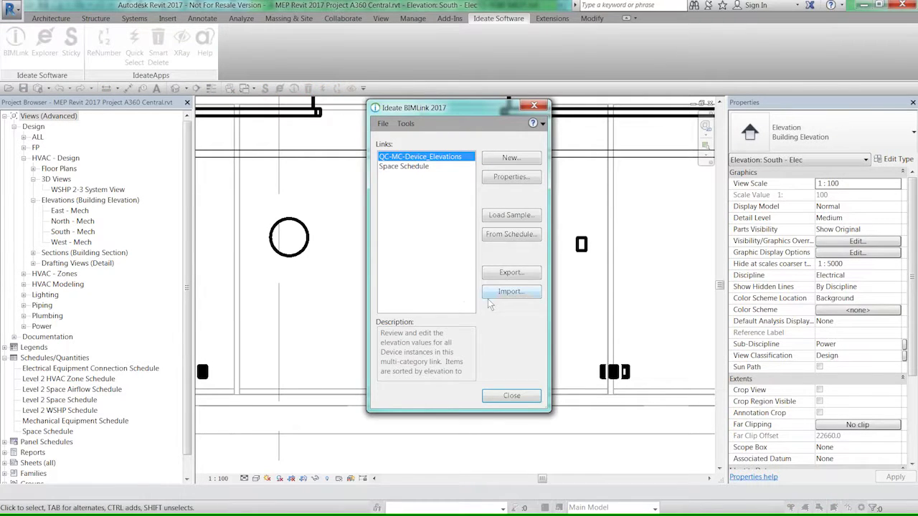
pyautogui.hotkey('alt', 'Tab')
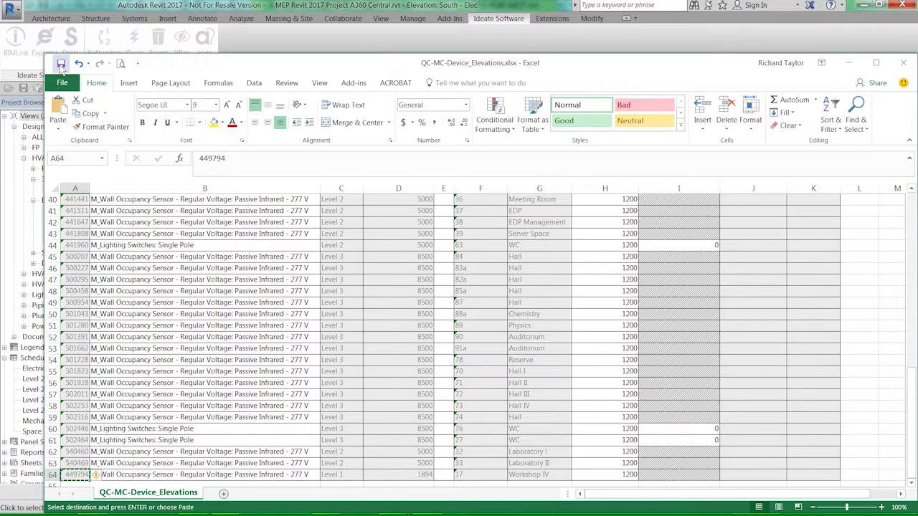
pyautogui.hotkey('alt', 'Tab')
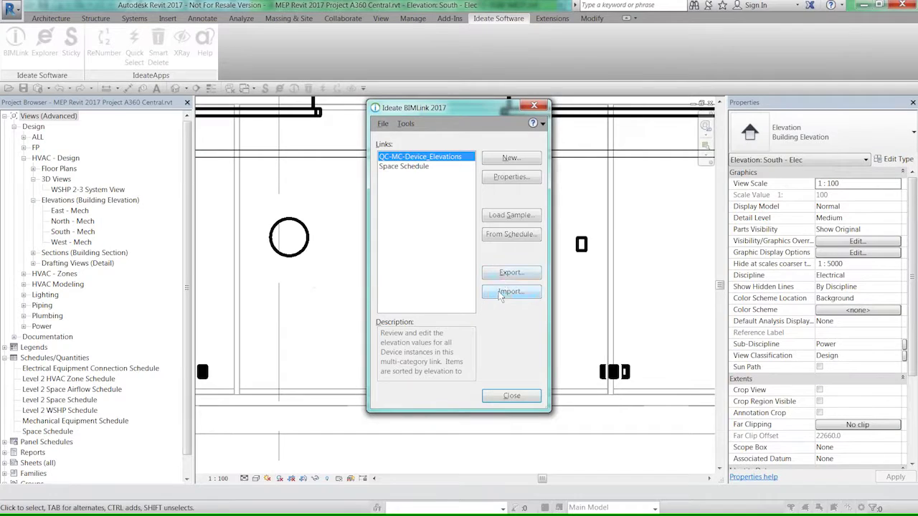
pyautogui.click(496, 291)
pyautogui.click(469, 255)
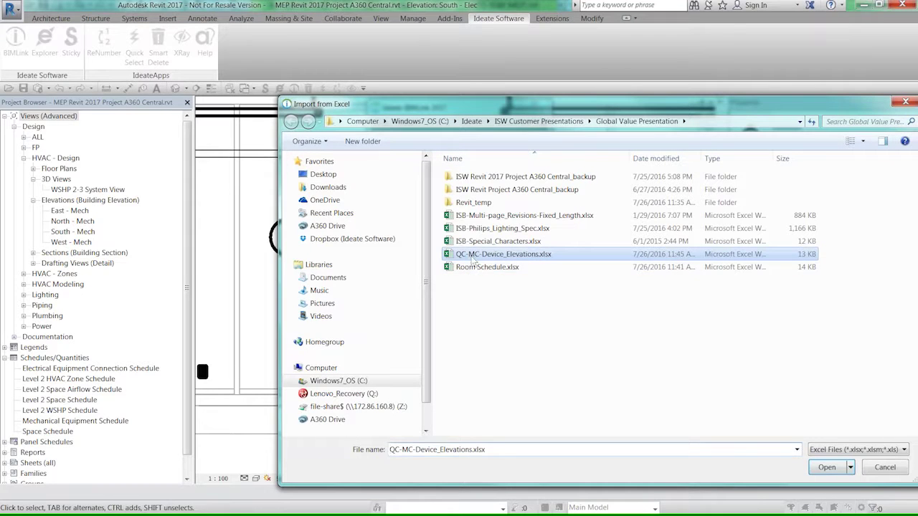
pyautogui.click(825, 467)
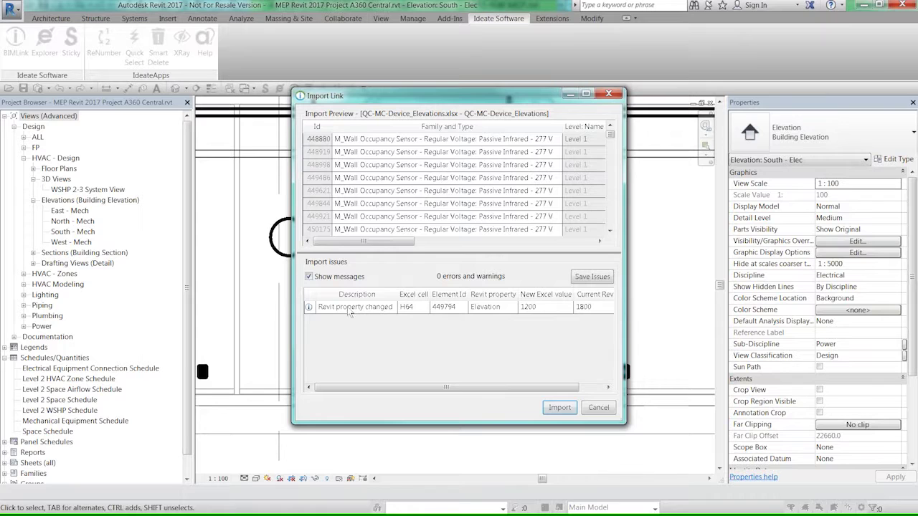
pyautogui.click(560, 410)
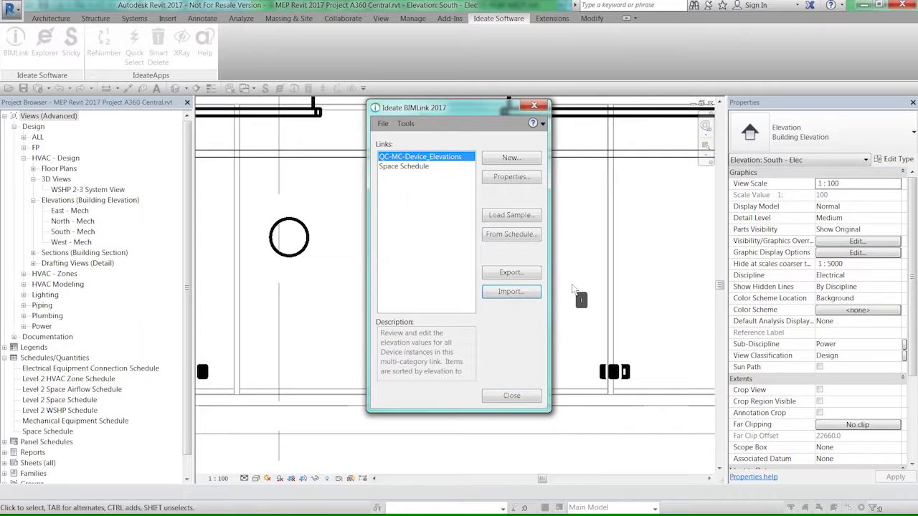
pyautogui.click(510, 398)
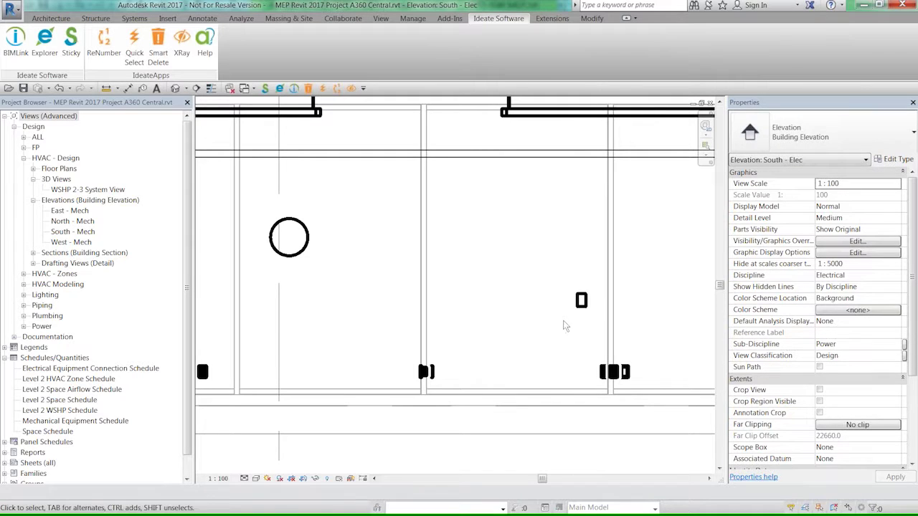
# Step: Undo and redo the import to compare the sensor at 1800 and 1200, then zoom out
pyautogui.click(60, 89)
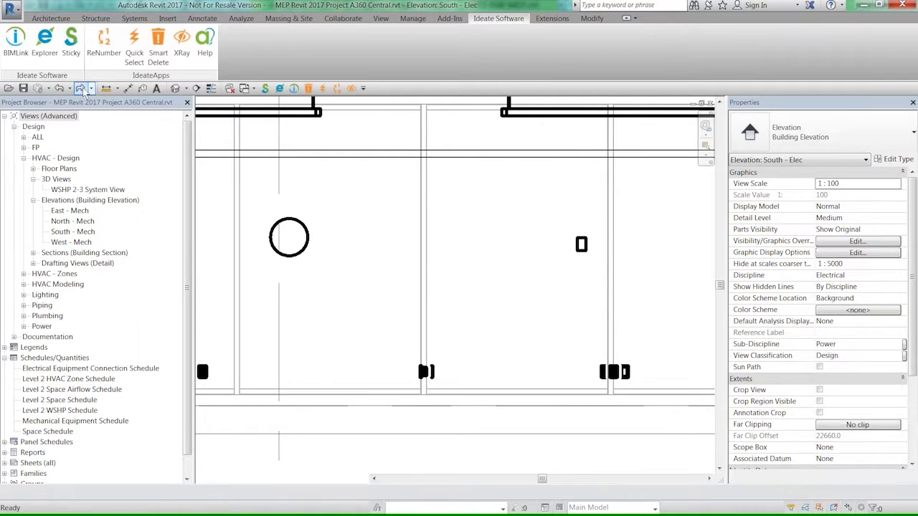
pyautogui.click(80, 89)
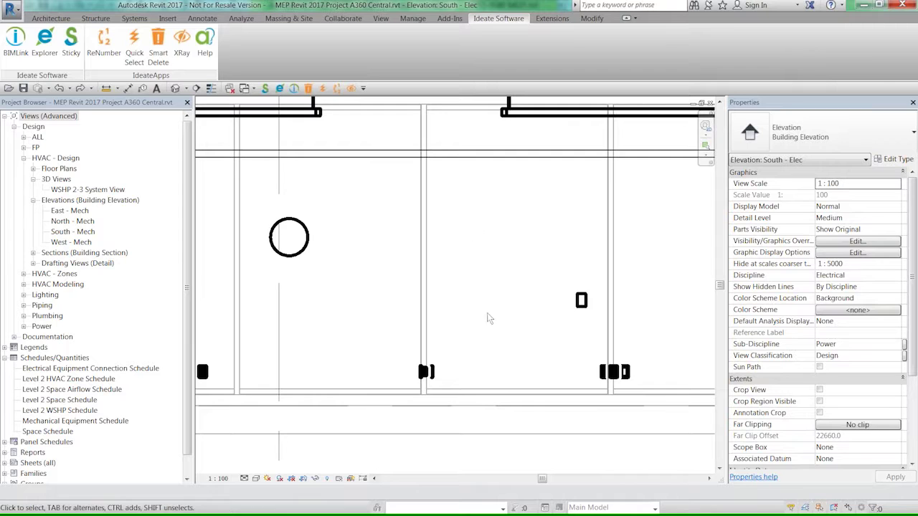
pyautogui.scroll(-3, 476, 337)
pyautogui.scroll(-3, 476, 337)
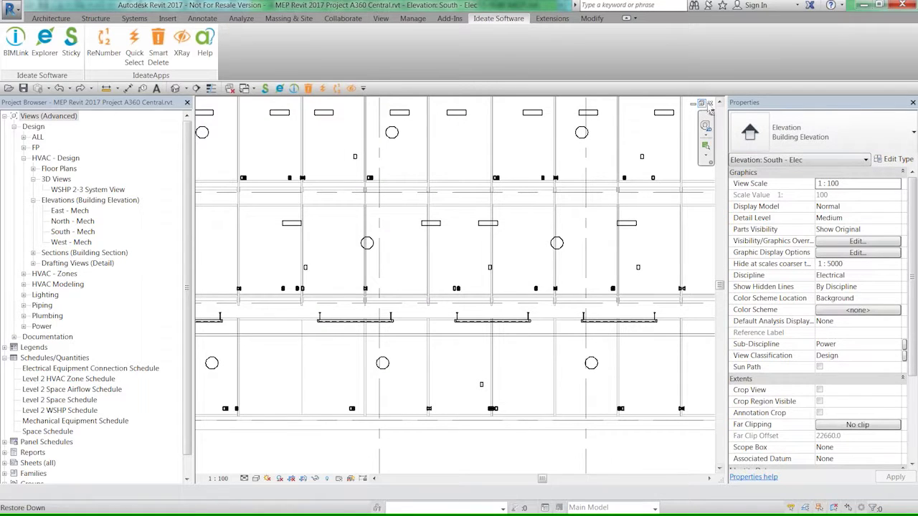
# Step: Close the MEP project without saving and bring the Revit 2015 session to the front
pyautogui.click(710, 104)
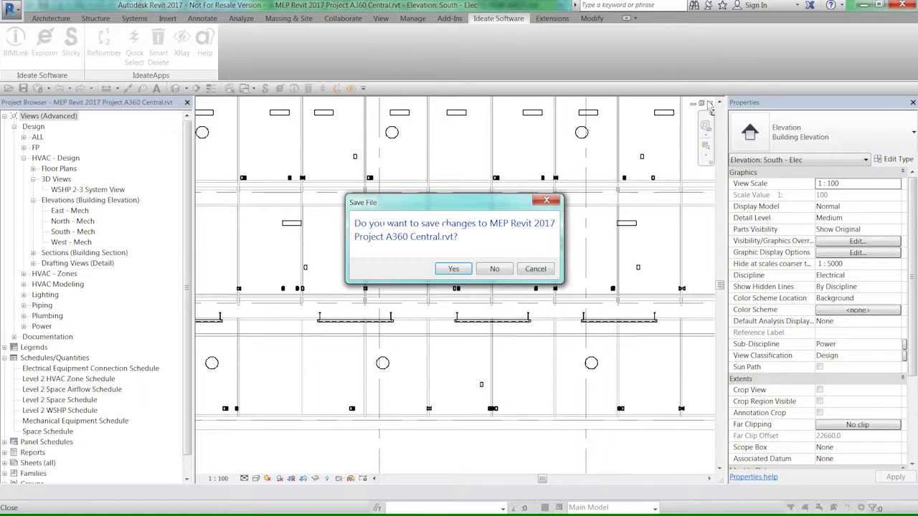
pyautogui.click(496, 269)
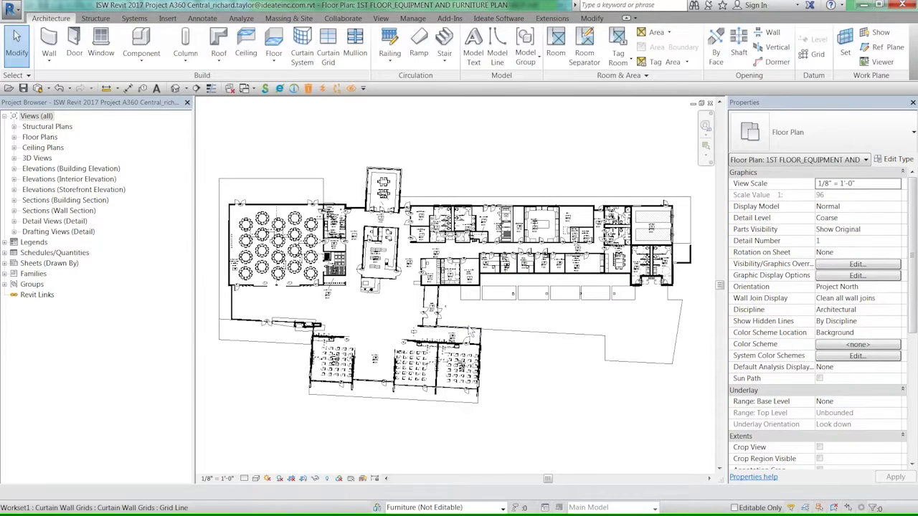
pyautogui.hotkey('alt', 'Tab')
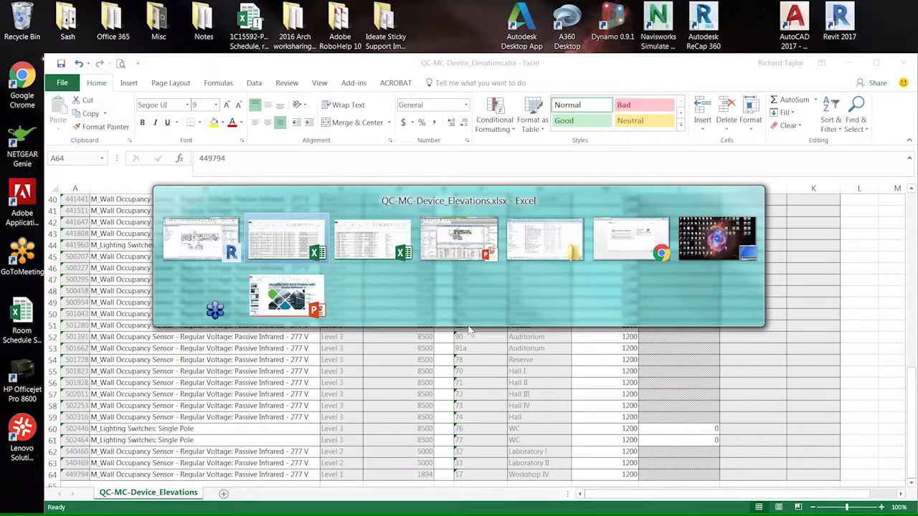
pyautogui.hotkey('alt', 'Tab')
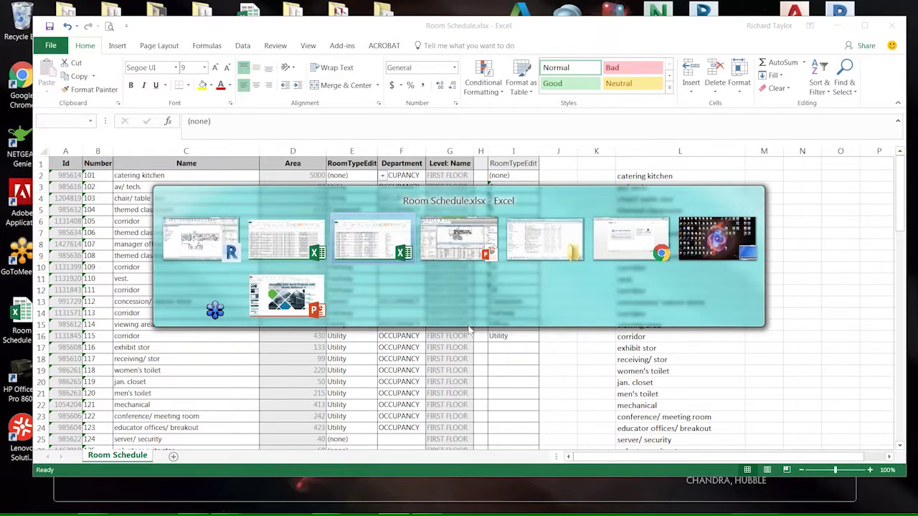
pyautogui.hotkey('alt', 'shift', 'Tab')
pyautogui.hotkey('alt', 'shift', 'Tab')
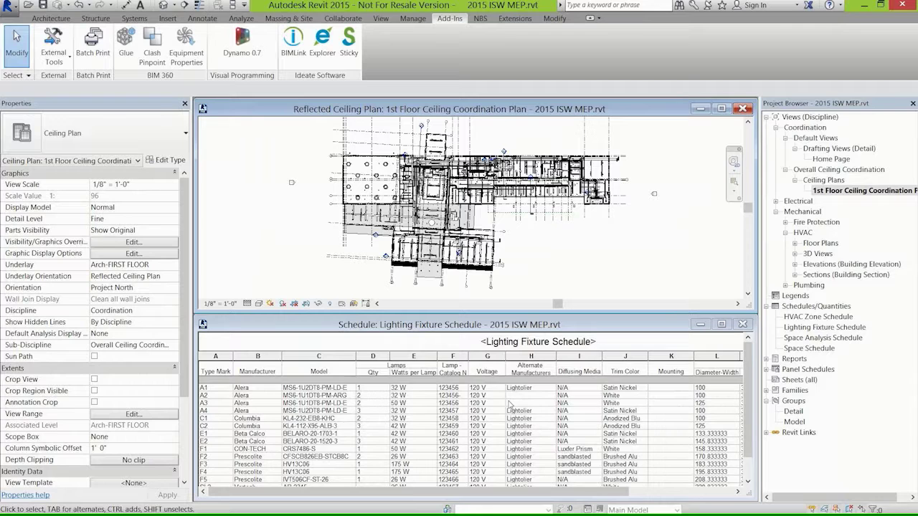